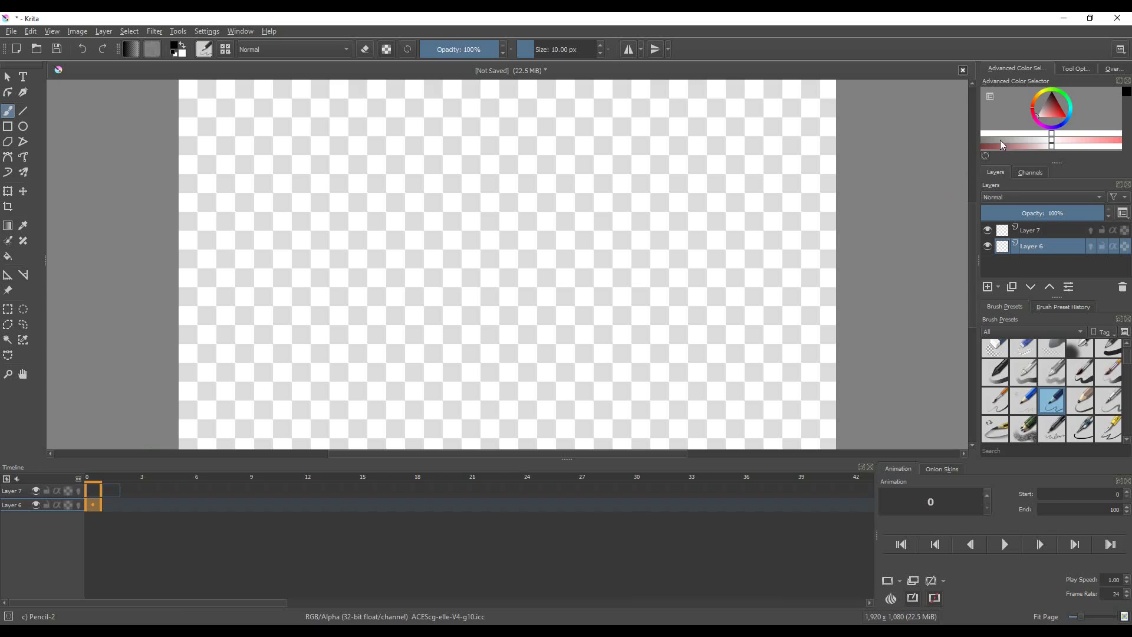
# Choose the Ink-8 Sumi-e brush preset, paint a black trial stroke on the canvas and undo it
pyautogui.scroll(-1, 618, 256)
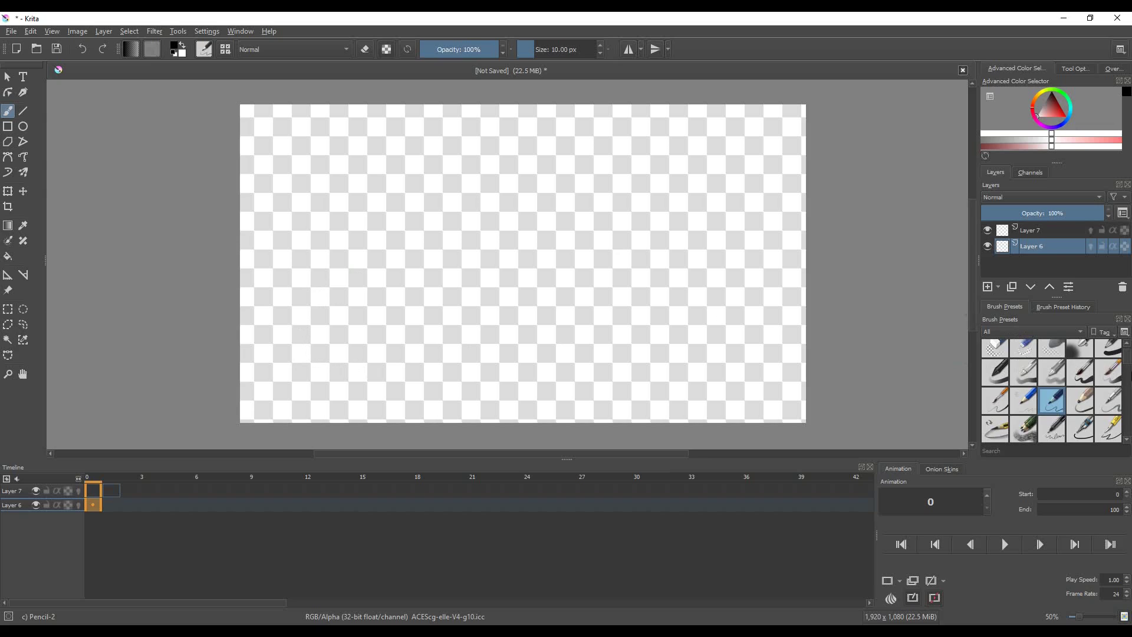
pyautogui.moveTo(1128, 364); pyautogui.dragTo(1130, 376)
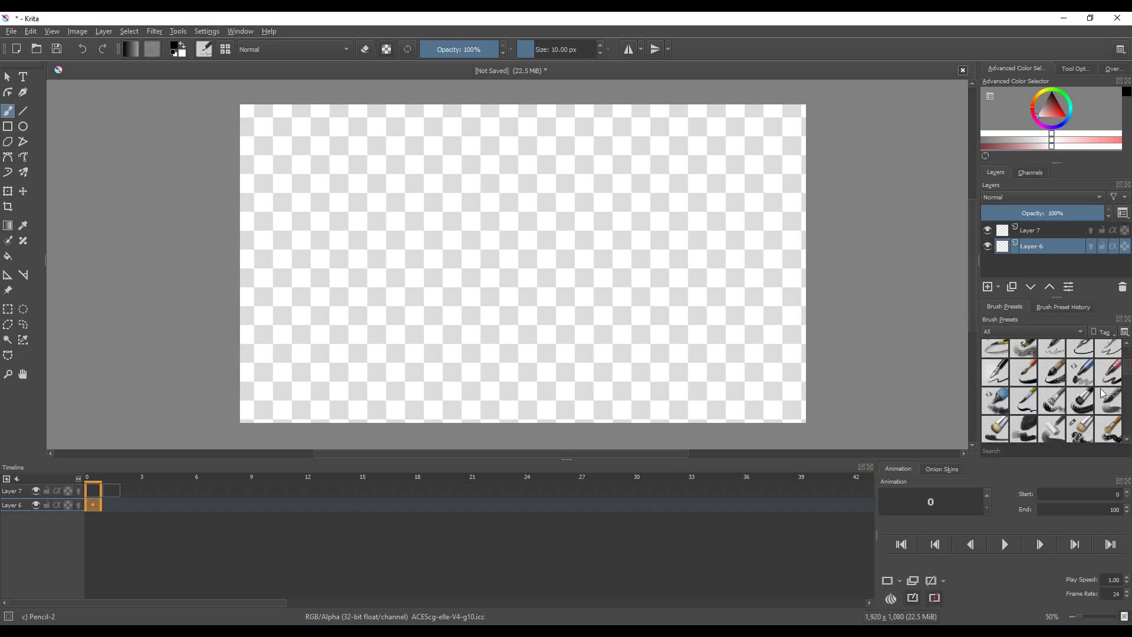
pyautogui.click(1059, 378)
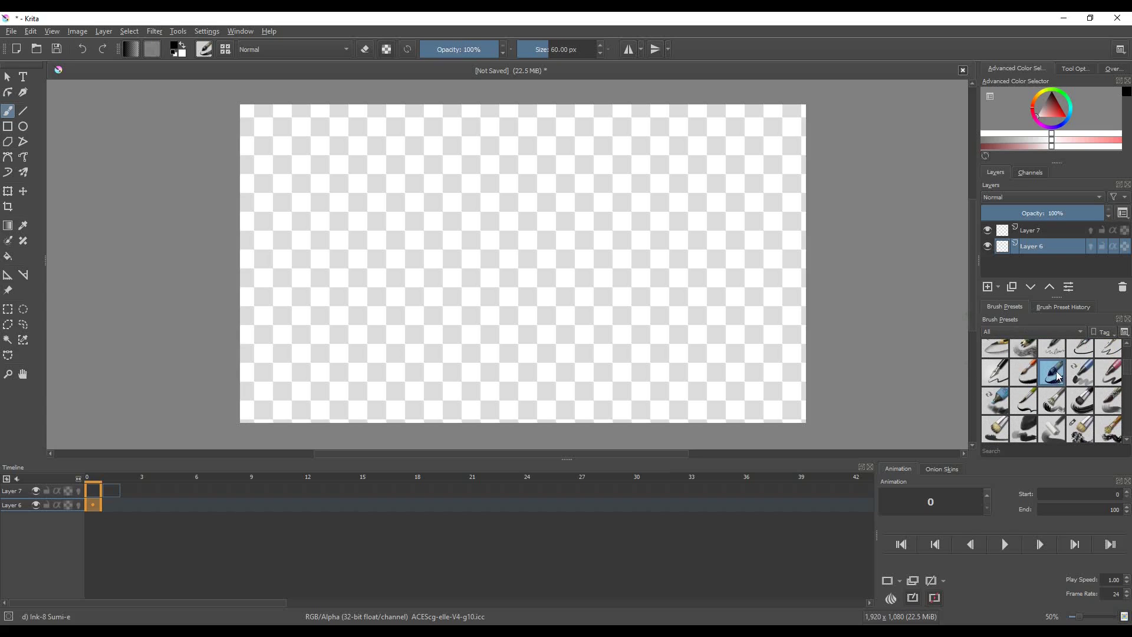
pyautogui.moveTo(602, 269)
pyautogui.mouseDown()
pyautogui.moveTo(575, 363)
pyautogui.moveTo(622, 306)
pyautogui.moveTo(618, 223)
pyautogui.moveTo(495, 353)
pyautogui.moveTo(434, 372)
pyautogui.mouseUp()
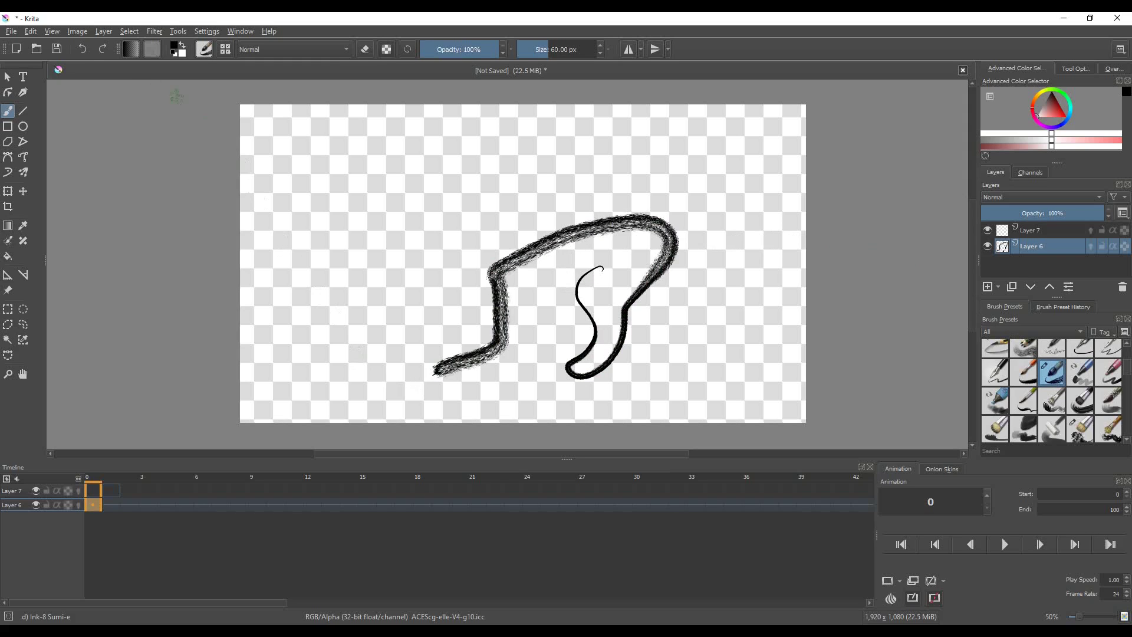
pyautogui.click(85, 49)
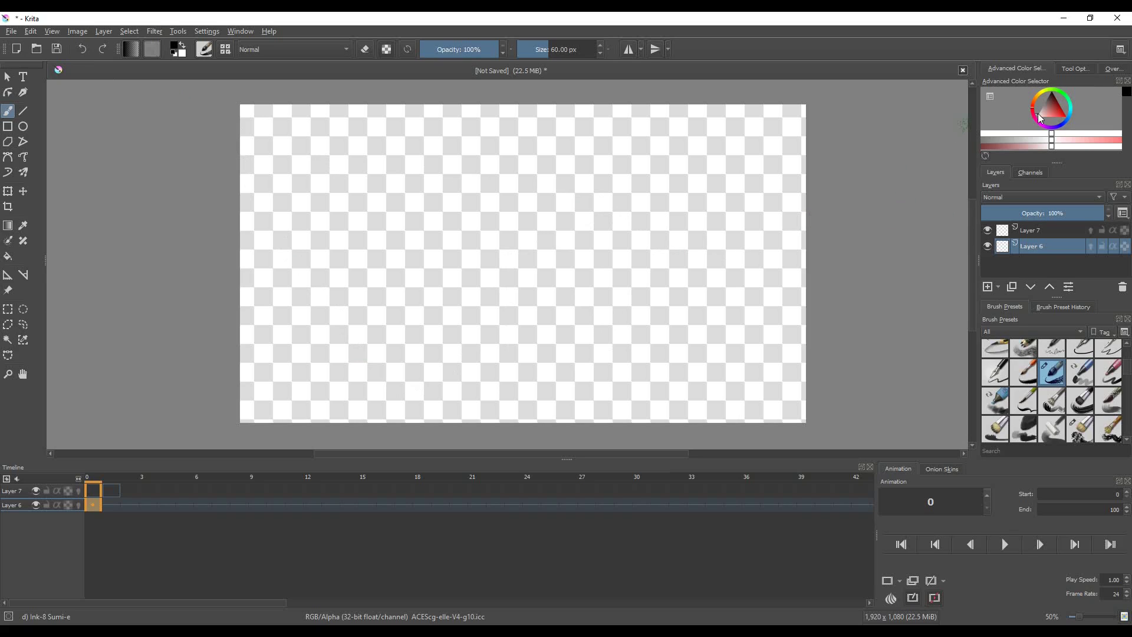
# Paint two large round tree crowns side by side in muted green with the brush size at 520.71 px
pyautogui.moveTo(1040, 116); pyautogui.dragTo(1046, 105)
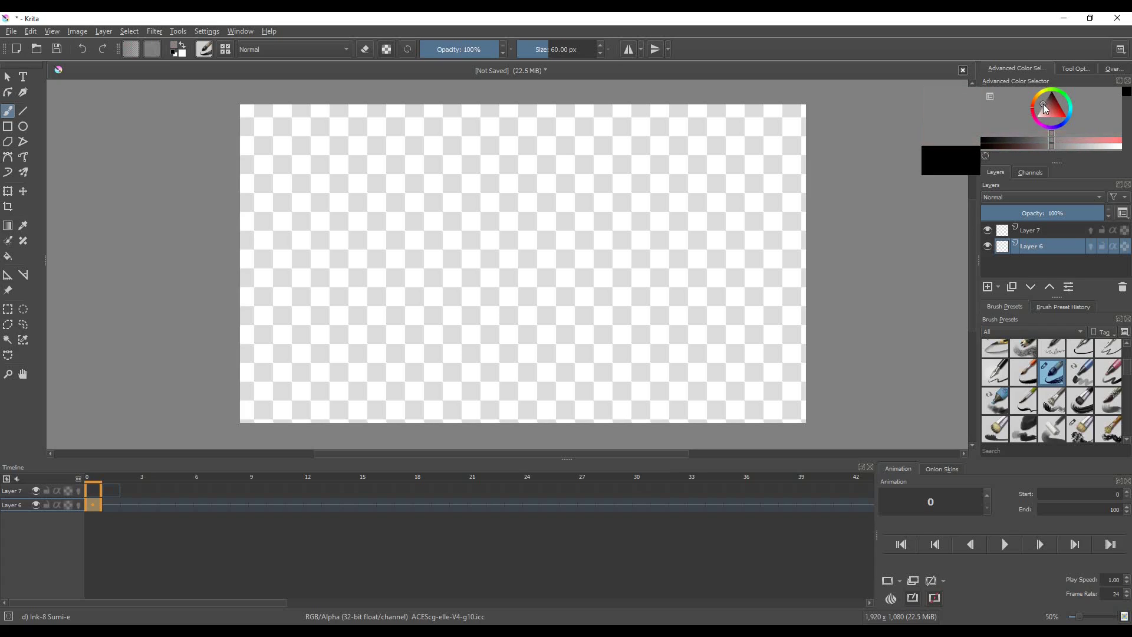
pyautogui.moveTo(1065, 96); pyautogui.dragTo(1048, 108)
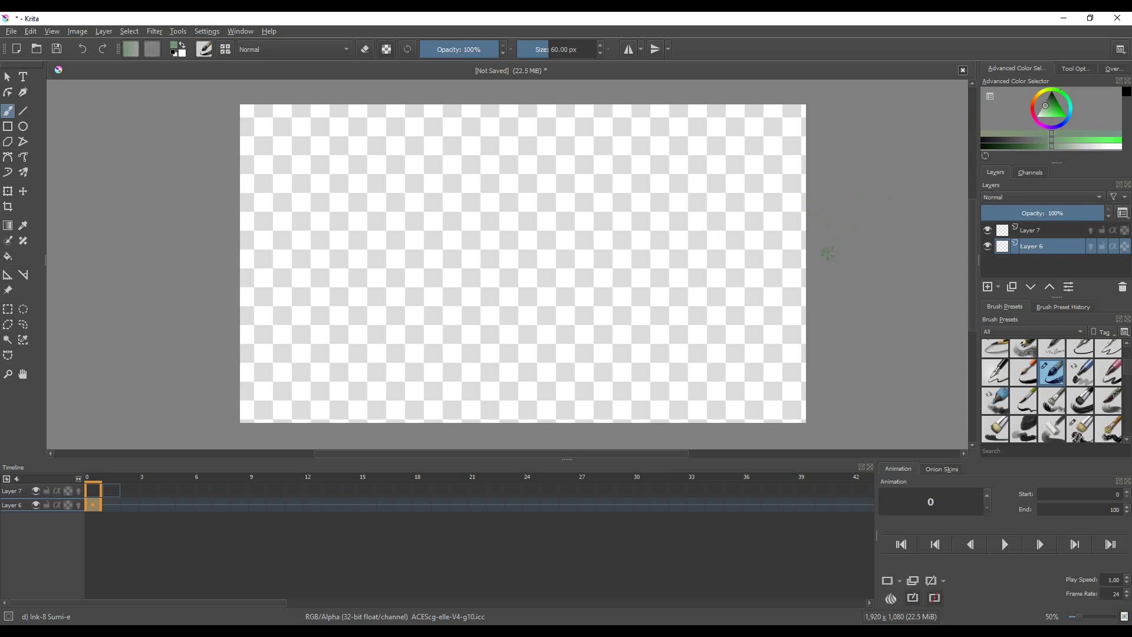
pyautogui.moveTo(555, 50); pyautogui.dragTo(580, 52)
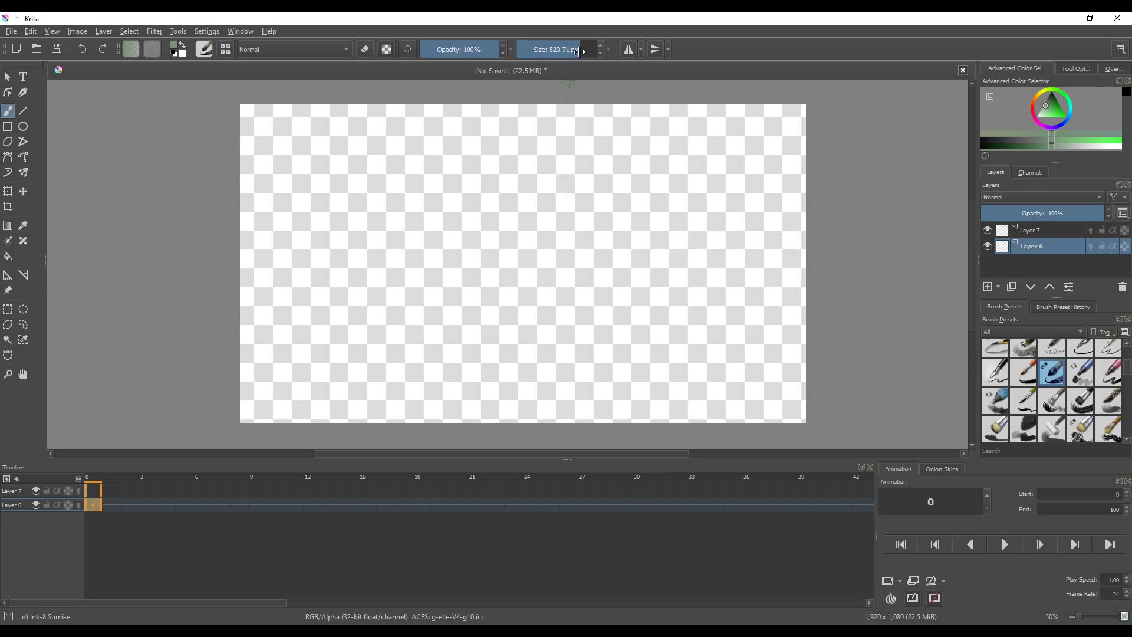
pyautogui.moveTo(373, 170)
pyautogui.mouseDown()
pyautogui.moveTo(363, 199)
pyautogui.moveTo(360, 168)
pyautogui.moveTo(358, 217)
pyautogui.moveTo(321, 234)
pyautogui.moveTo(354, 261)
pyautogui.moveTo(472, 230)
pyautogui.mouseUp()
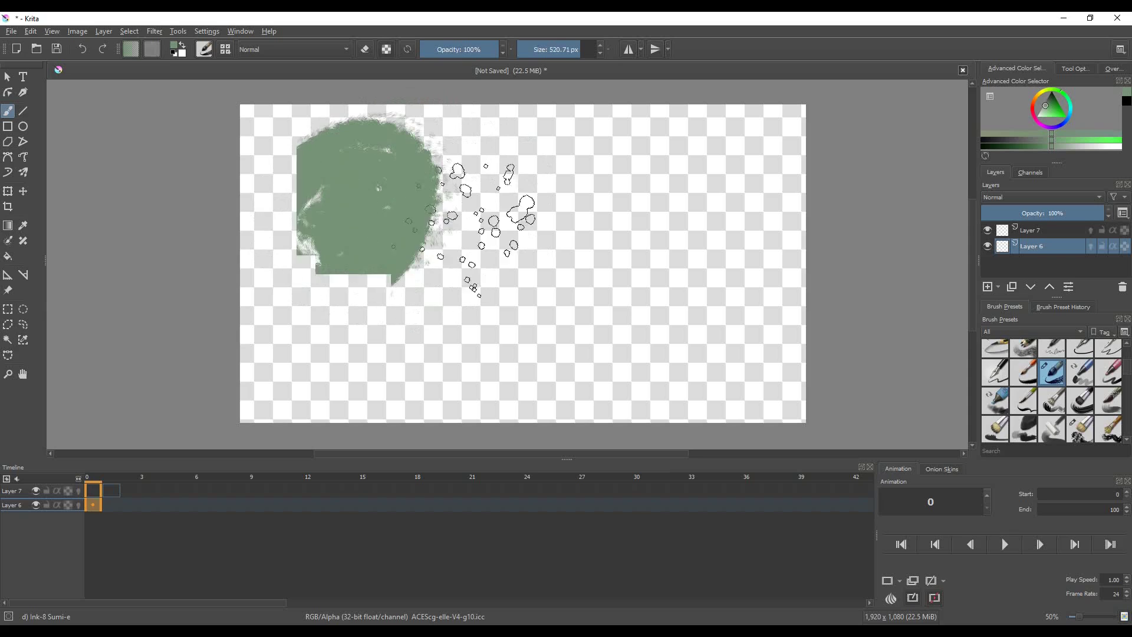
pyautogui.moveTo(603, 171)
pyautogui.mouseDown()
pyautogui.moveTo(610, 207)
pyautogui.moveTo(597, 201)
pyautogui.moveTo(629, 214)
pyautogui.moveTo(566, 200)
pyautogui.mouseUp()
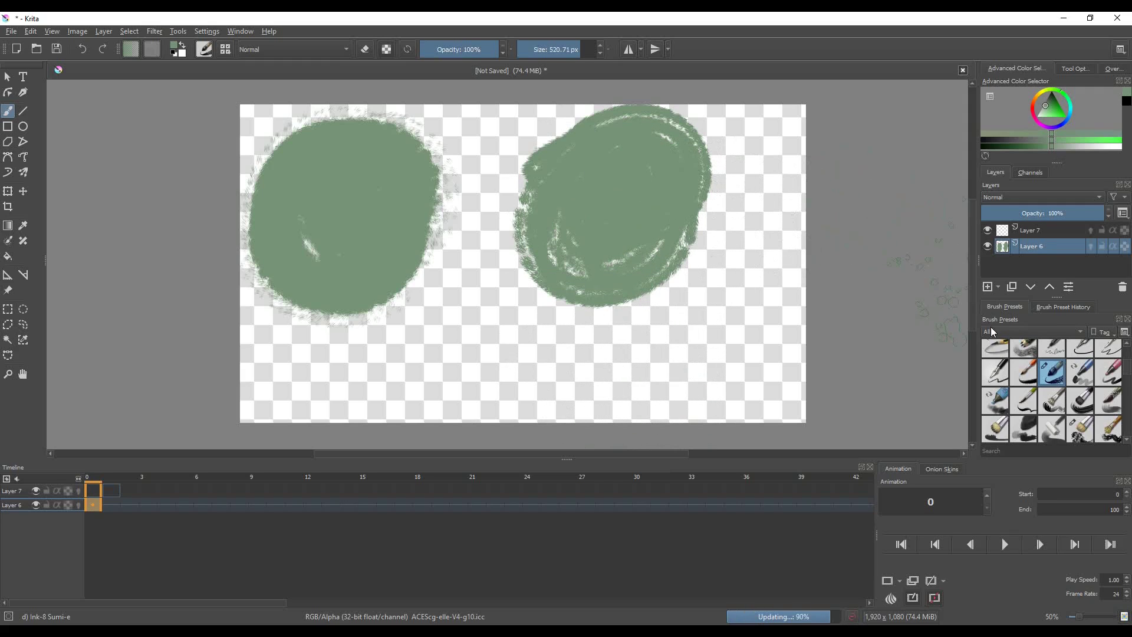
# Paint a muted brown trunk below each crown down to the canvas edge with the Bristles-3 Large Smooth brush
pyautogui.click(1092, 409)
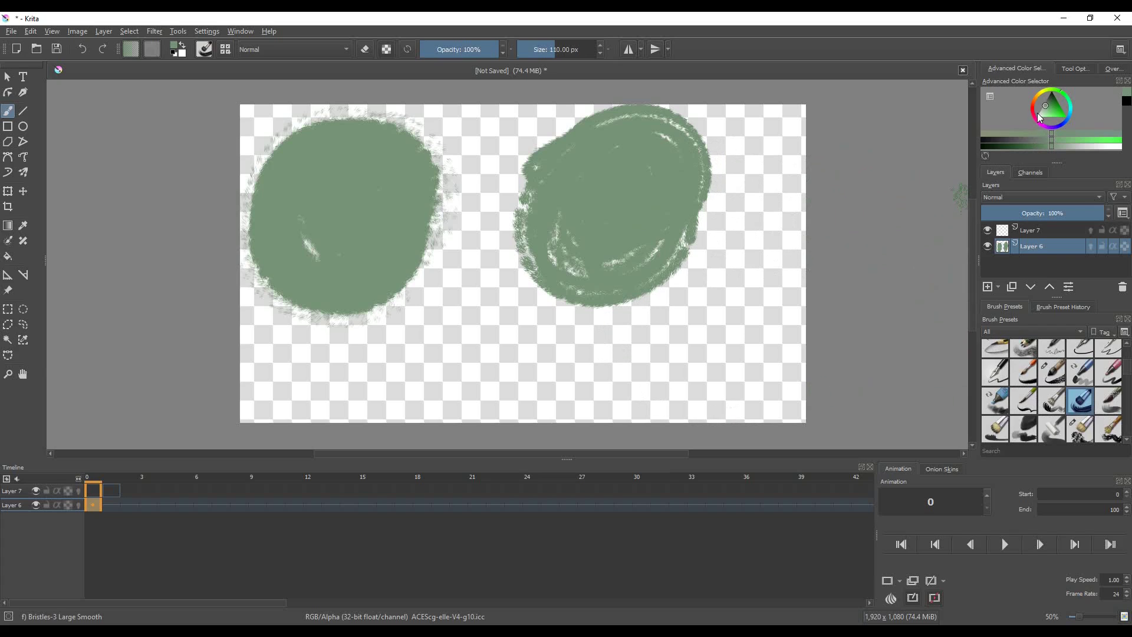
pyautogui.moveTo(1035, 106); pyautogui.dragTo(1047, 108)
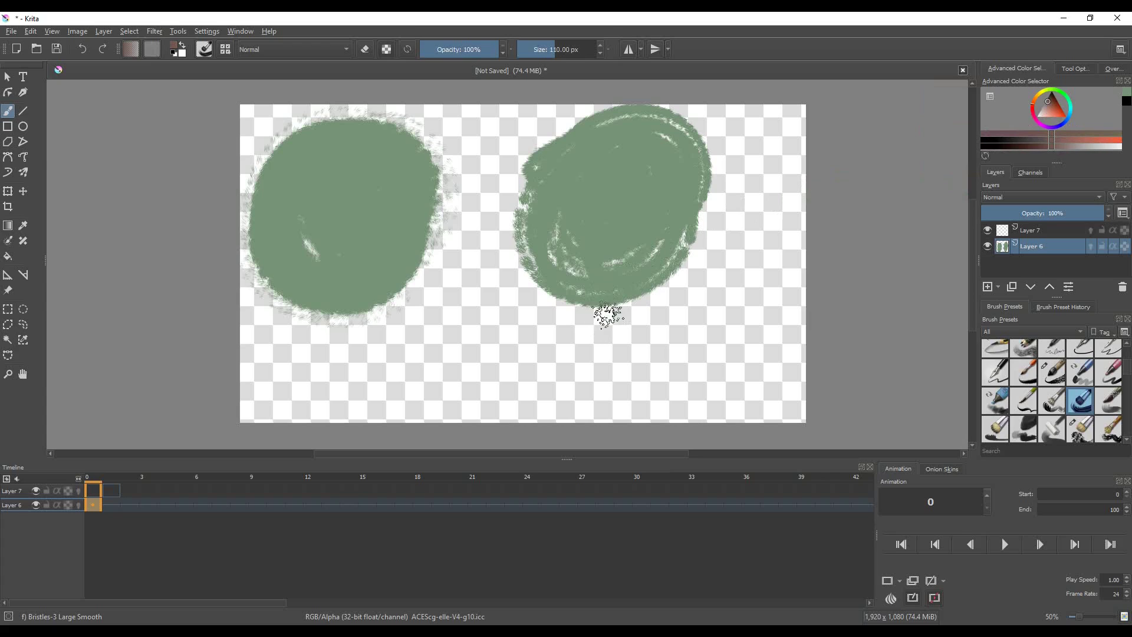
pyautogui.moveTo(604, 310); pyautogui.dragTo(602, 420)
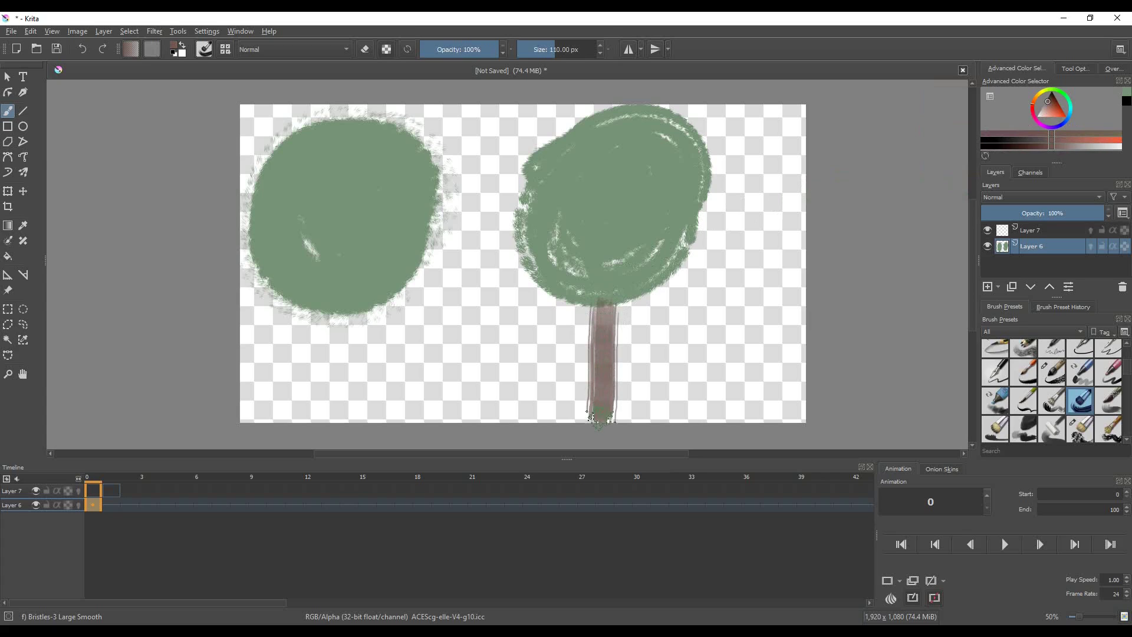
pyautogui.moveTo(324, 313); pyautogui.dragTo(325, 422)
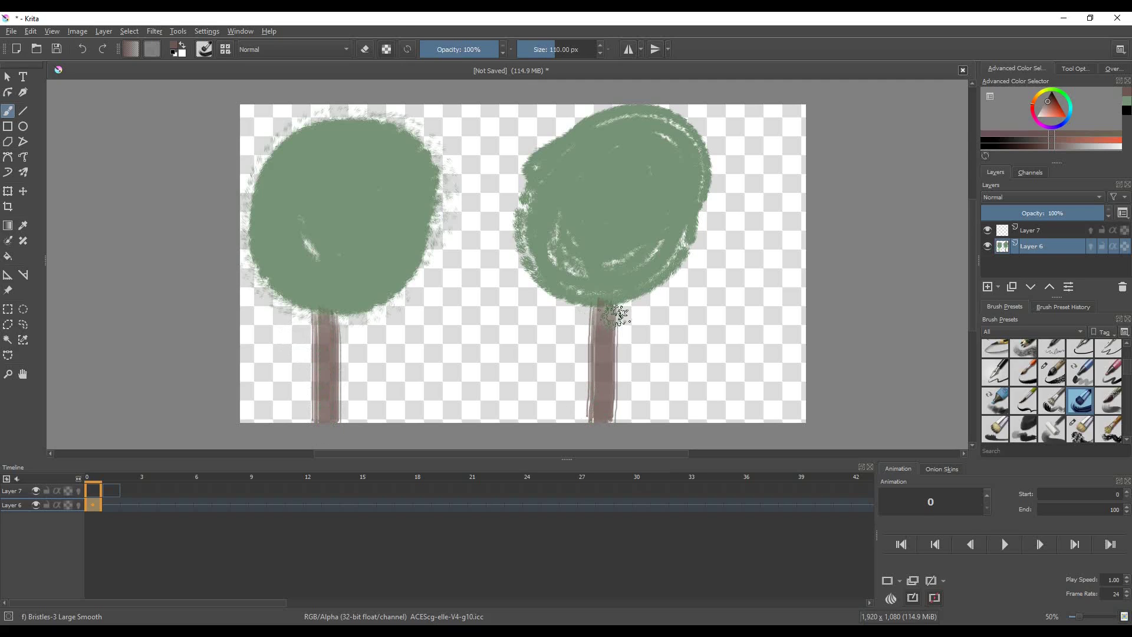
pyautogui.moveTo(601, 408)
pyautogui.mouseDown()
pyautogui.moveTo(596, 434)
pyautogui.moveTo(588, 396)
pyautogui.mouseUp()
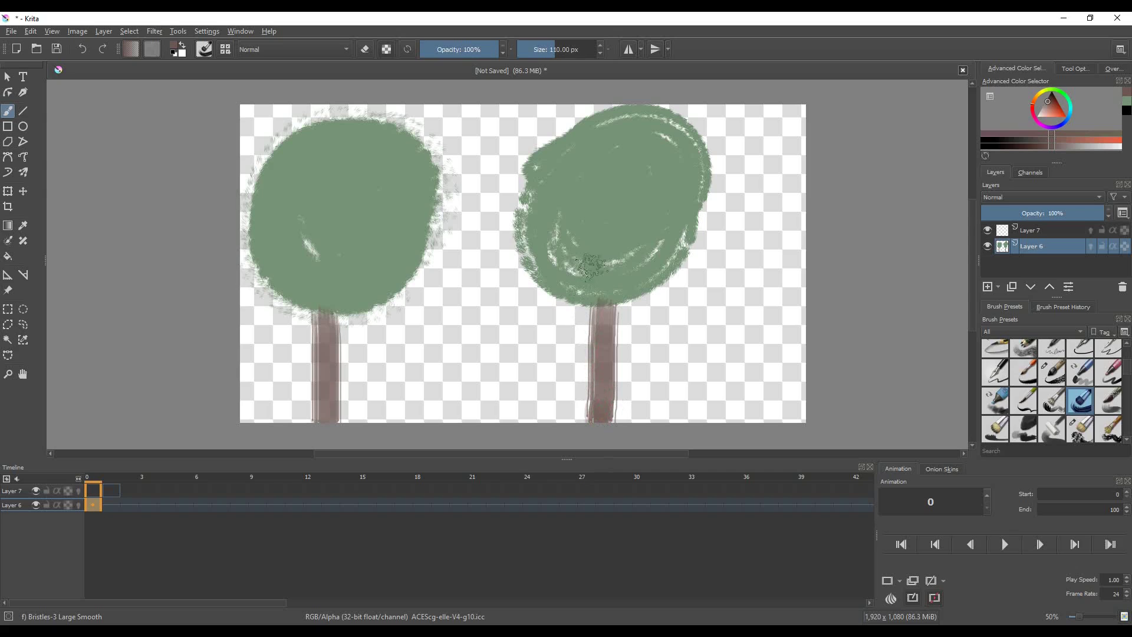
# Shade the right tree's crown with several short black strokes
pyautogui.click(1054, 97)
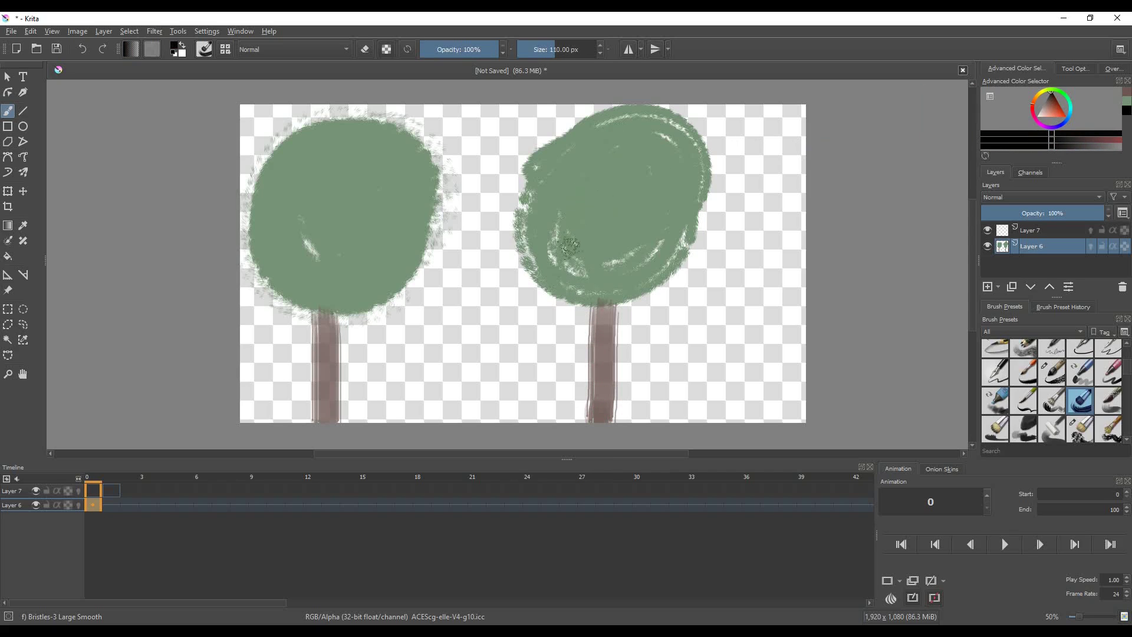
pyautogui.moveTo(555, 275); pyautogui.dragTo(599, 193)
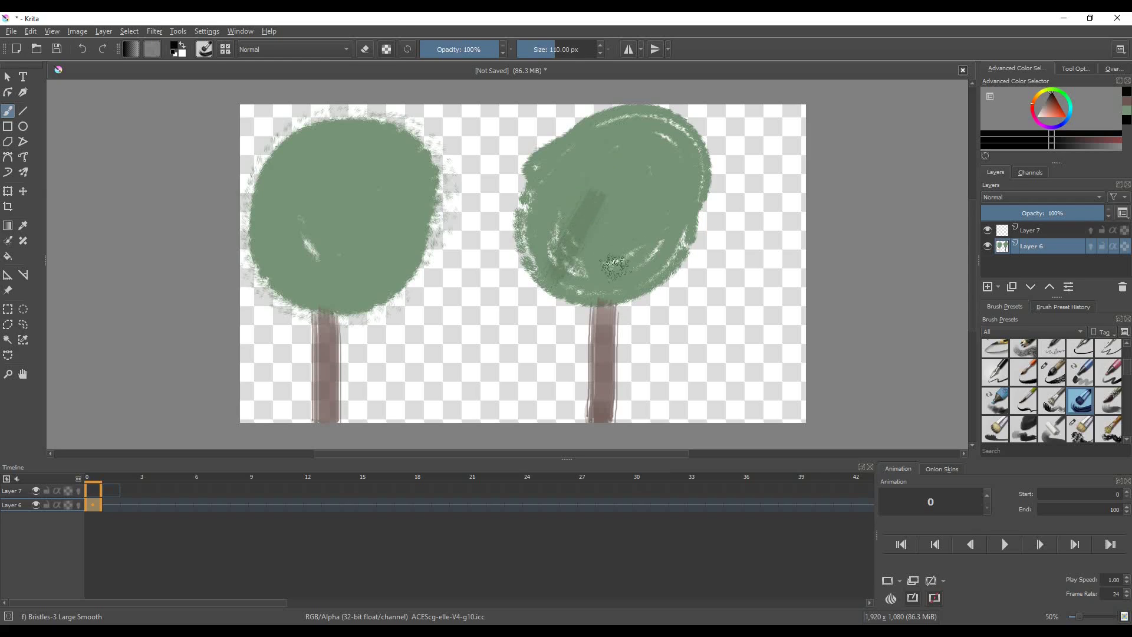
pyautogui.moveTo(619, 267); pyautogui.dragTo(658, 221)
pyautogui.moveTo(613, 299); pyautogui.dragTo(548, 243)
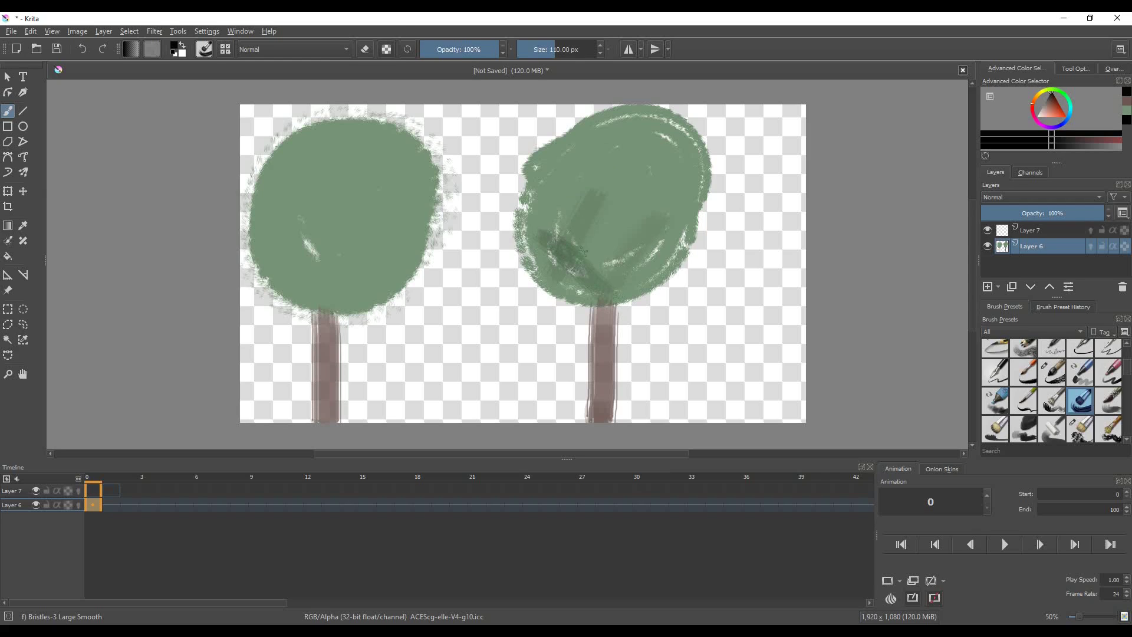
pyautogui.moveTo(558, 152); pyautogui.dragTo(595, 178)
pyautogui.moveTo(652, 238); pyautogui.dragTo(679, 212)
pyautogui.moveTo(570, 276)
pyautogui.mouseDown()
pyautogui.moveTo(626, 259)
pyautogui.moveTo(678, 215)
pyautogui.mouseUp()
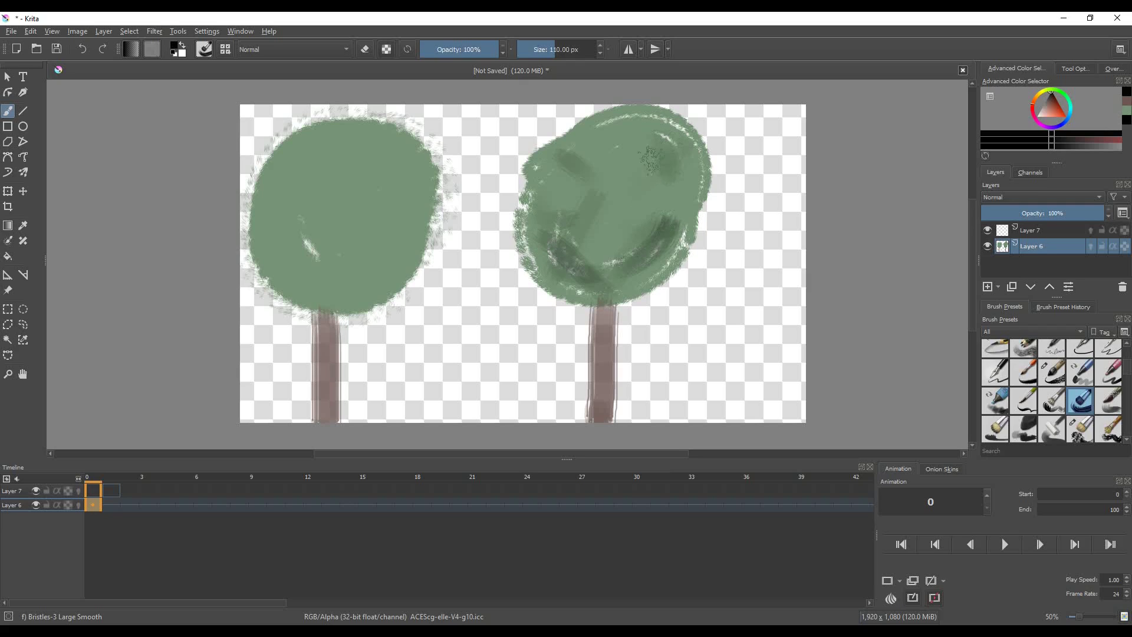
# Add dark shading strokes to the middle, upper and lower areas of the left tree's crown
pyautogui.moveTo(287, 230); pyautogui.dragTo(353, 260)
pyautogui.moveTo(362, 170)
pyautogui.mouseDown()
pyautogui.moveTo(382, 189)
pyautogui.moveTo(382, 236)
pyautogui.mouseUp()
pyautogui.moveTo(392, 276)
pyautogui.mouseDown()
pyautogui.moveTo(364, 300)
pyautogui.moveTo(350, 294)
pyautogui.moveTo(307, 317)
pyautogui.moveTo(292, 289)
pyautogui.mouseUp()
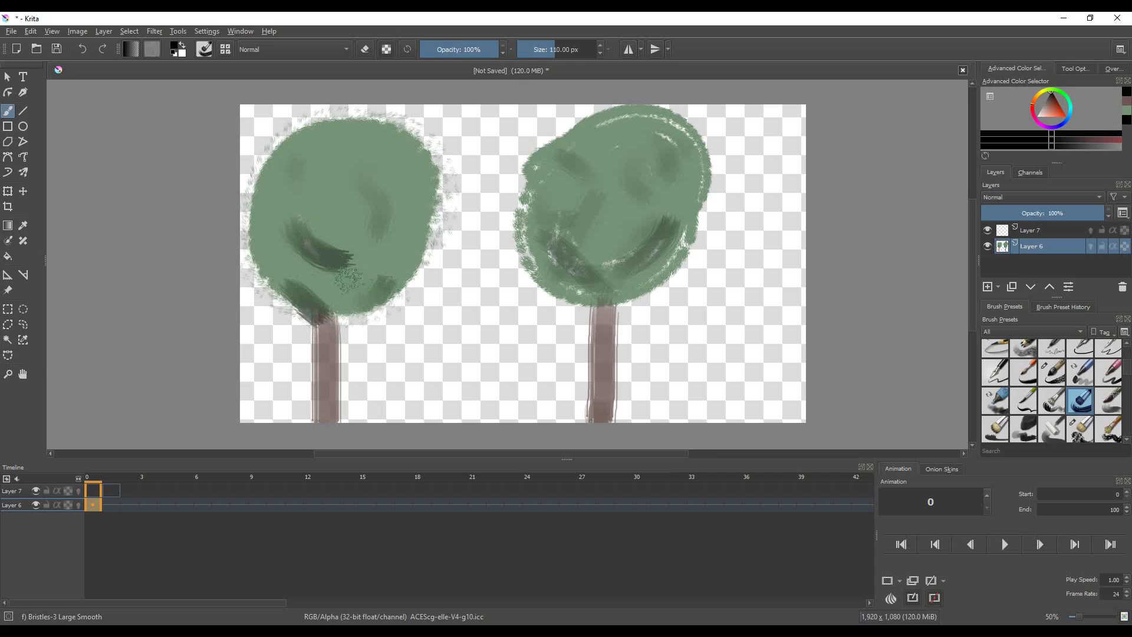
# Undo a trial black branch and paint a branch on the left trunk in brown sampled from that trunk
pyautogui.moveTo(334, 352); pyautogui.dragTo(415, 320)
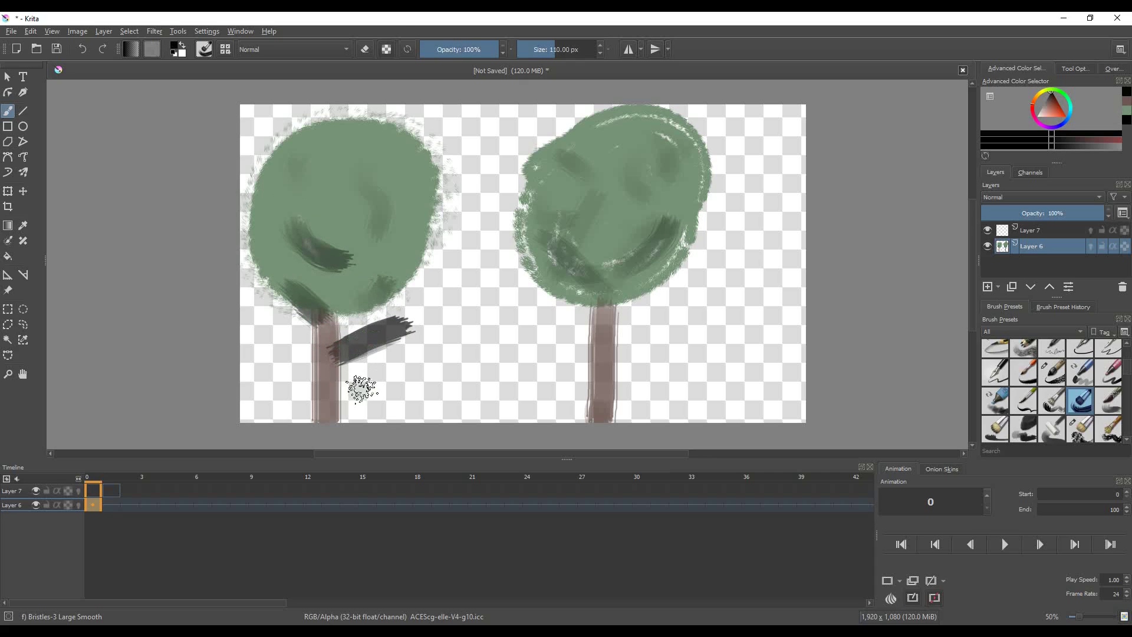
pyautogui.click(83, 50)
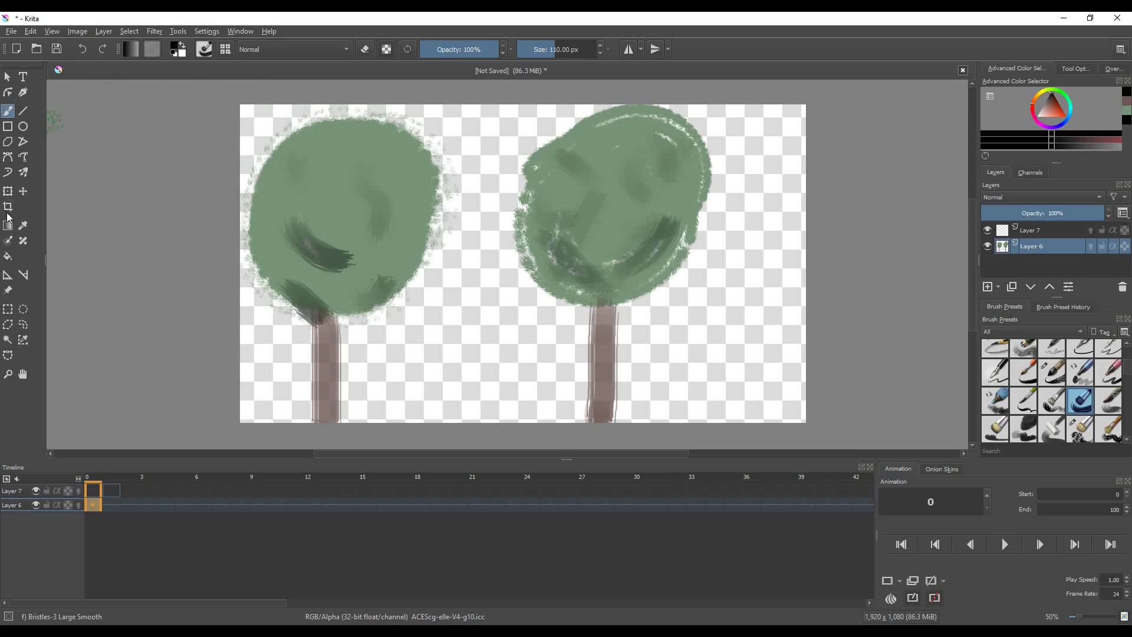
pyautogui.click(24, 227)
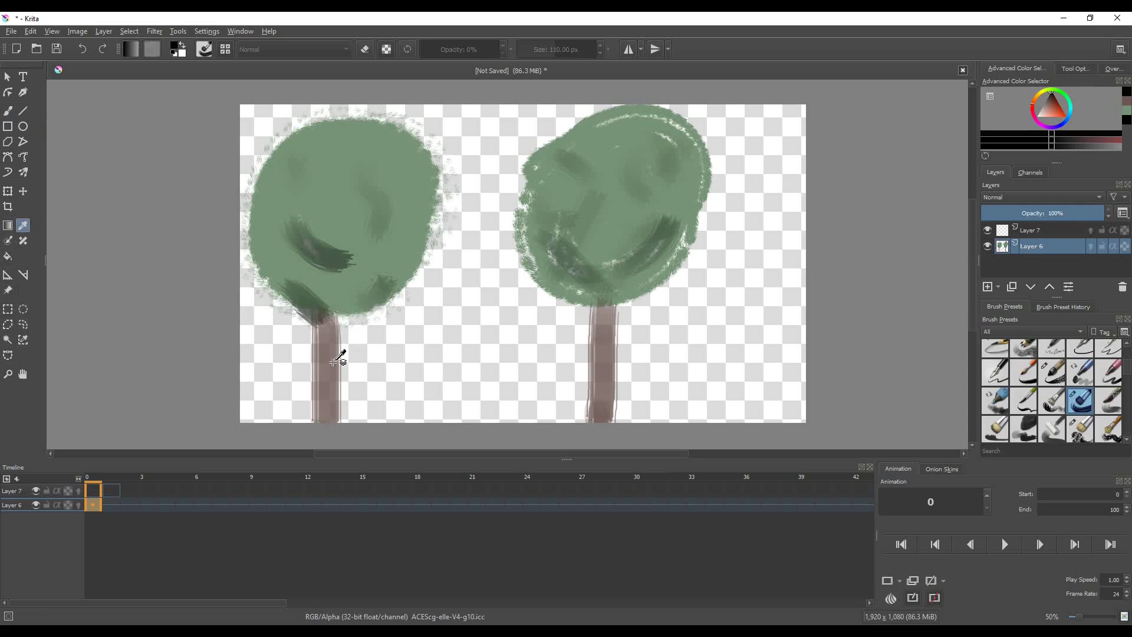
pyautogui.click(338, 358)
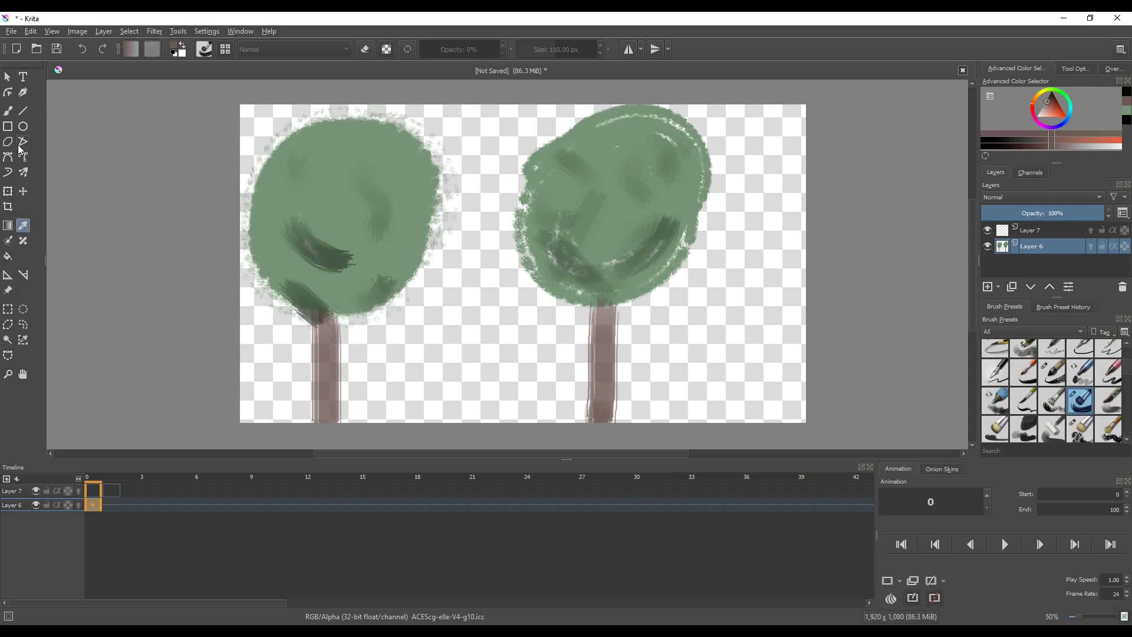
pyautogui.click(8, 110)
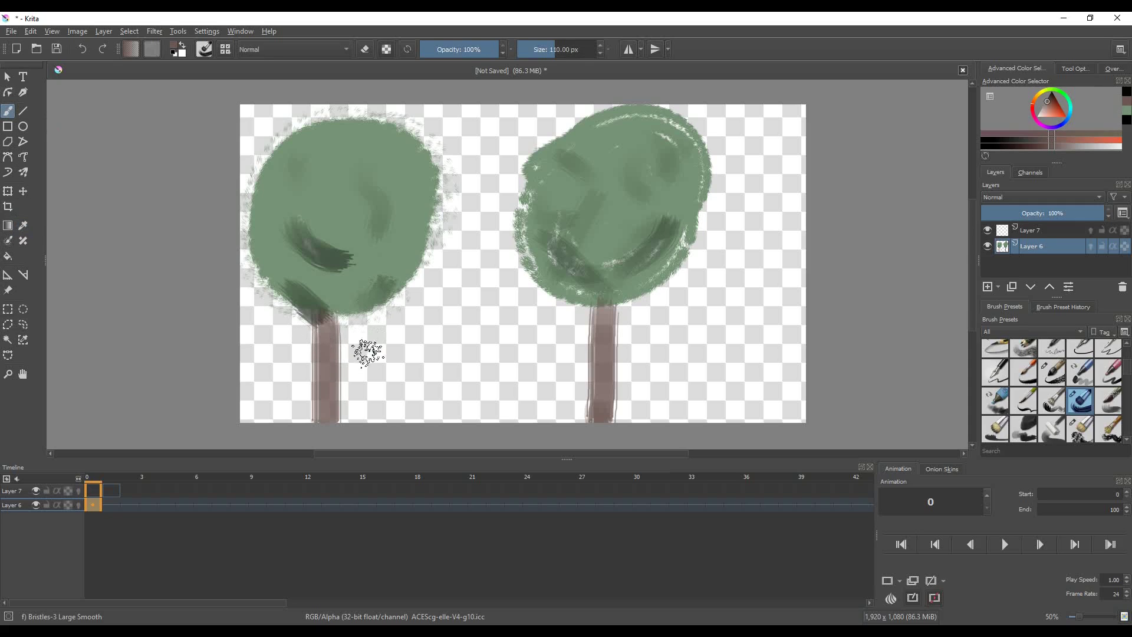
pyautogui.moveTo(341, 355)
pyautogui.mouseDown()
pyautogui.moveTo(418, 339)
pyautogui.moveTo(396, 339)
pyautogui.moveTo(428, 310)
pyautogui.mouseUp()
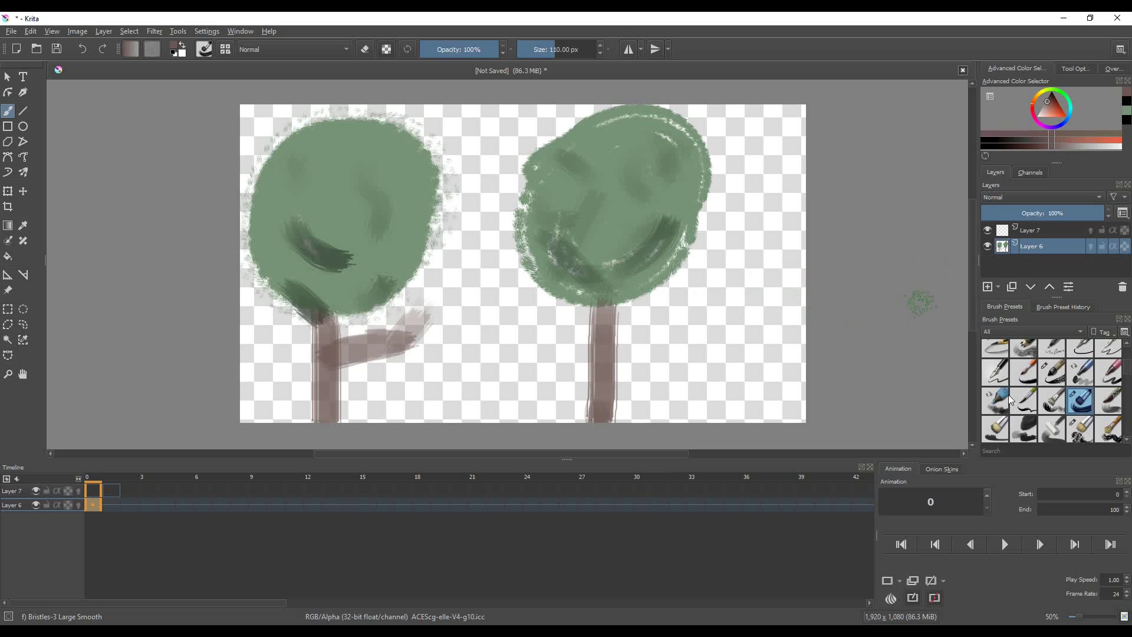
# With the Bristles-2 Flat Rough brush, undo a trial brown branch and paint a wavy light green ground line across both trunks
pyautogui.click(1057, 416)
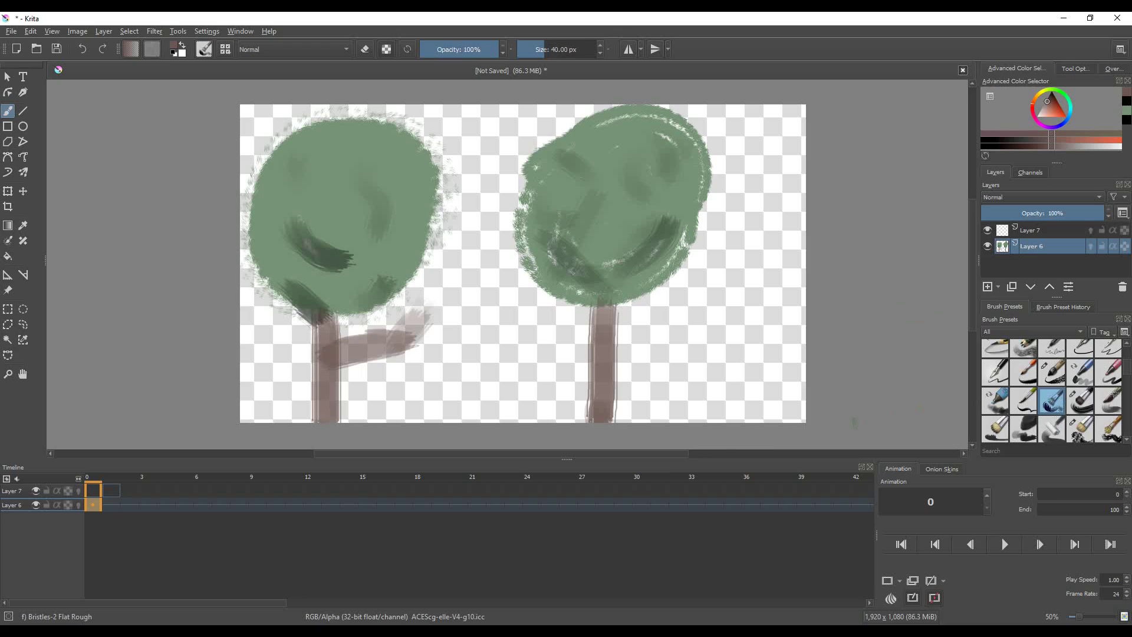
pyautogui.moveTo(789, 385)
pyautogui.mouseDown()
pyautogui.moveTo(670, 370)
pyautogui.moveTo(608, 386)
pyautogui.mouseUp()
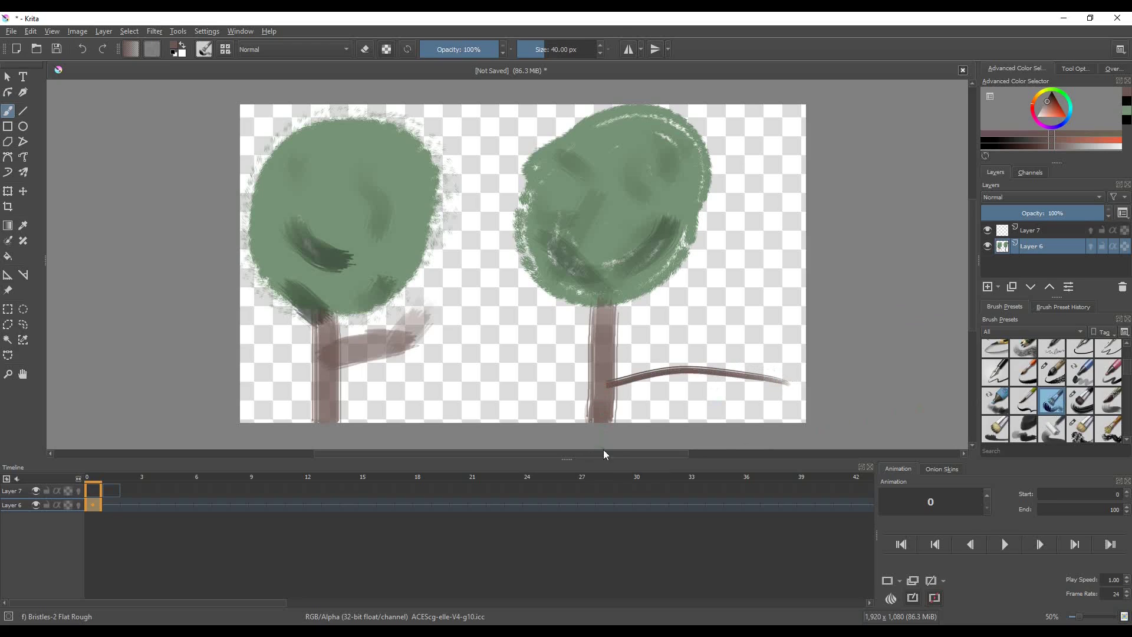
pyautogui.hotkey('ctrl', 'z')
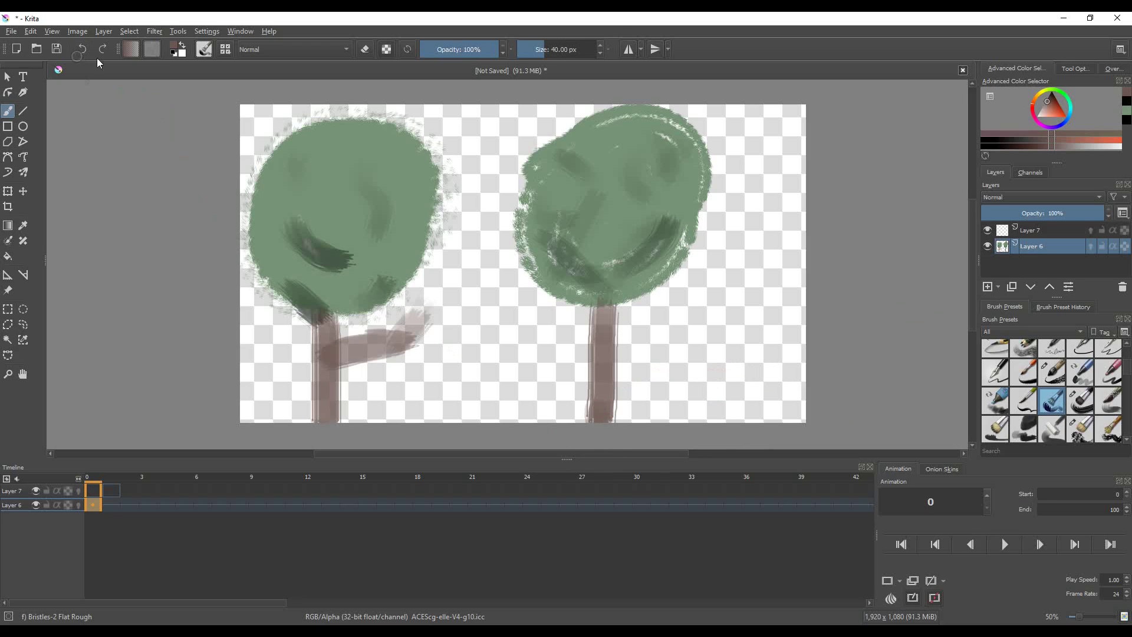
pyautogui.moveTo(1052, 96); pyautogui.dragTo(1049, 114)
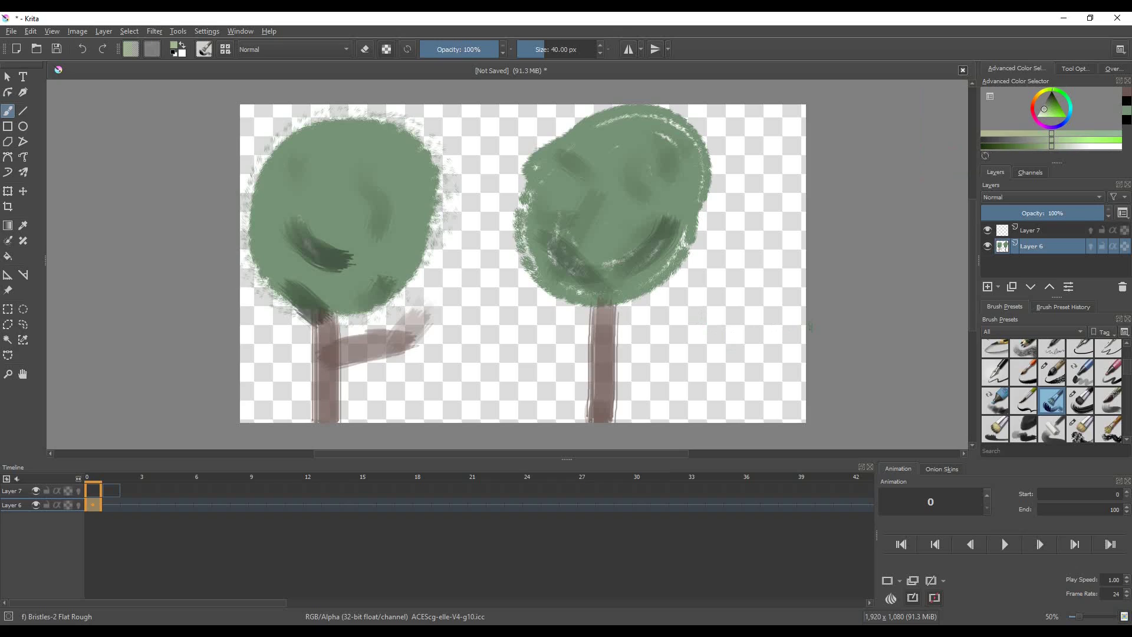
pyautogui.moveTo(807, 338)
pyautogui.mouseDown()
pyautogui.moveTo(743, 335)
pyautogui.moveTo(584, 365)
pyautogui.moveTo(504, 350)
pyautogui.moveTo(290, 363)
pyautogui.moveTo(240, 385)
pyautogui.mouseUp()
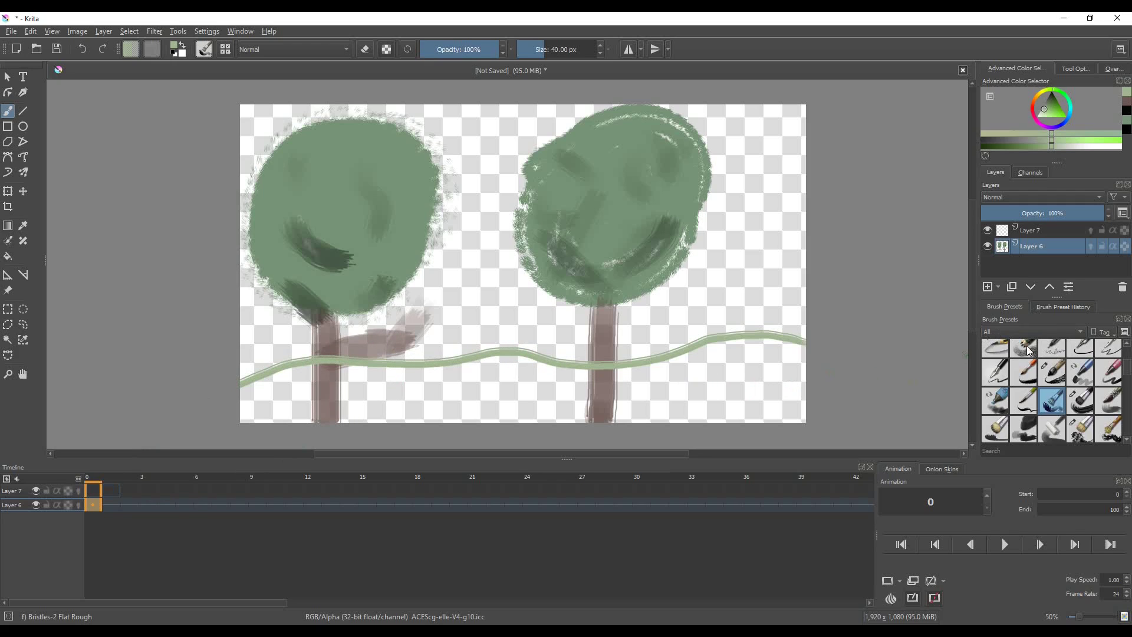
# With the Dry Brushing preset, paint upright light green grass strokes along the whole ground line, above and below it
pyautogui.click(1081, 434)
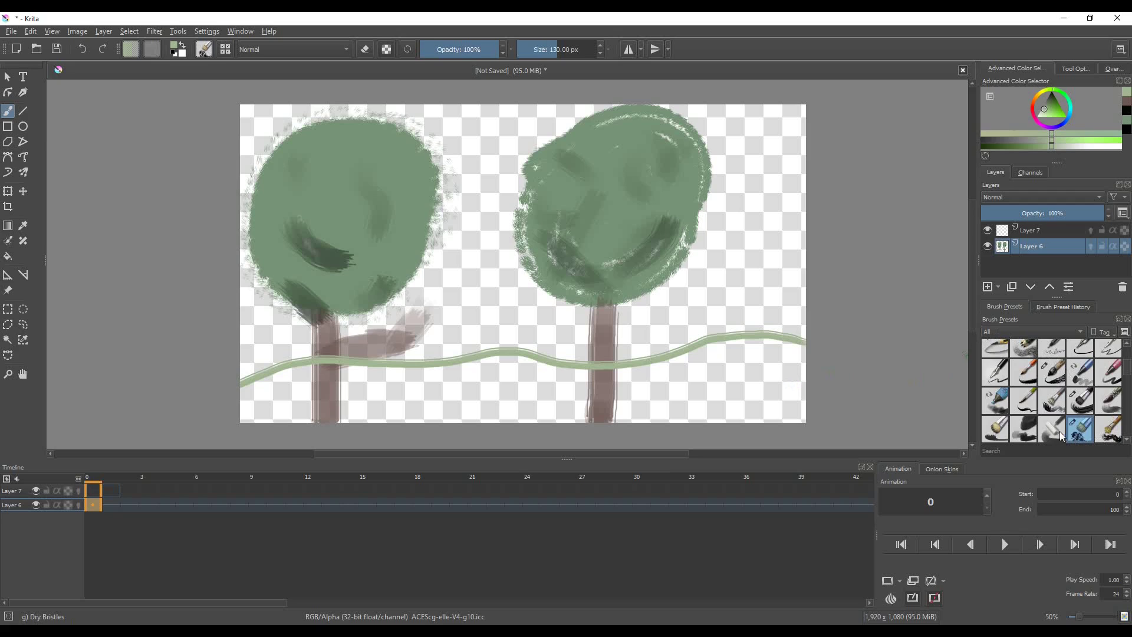
pyautogui.moveTo(1129, 372); pyautogui.dragTo(1130, 383)
pyautogui.click(999, 386)
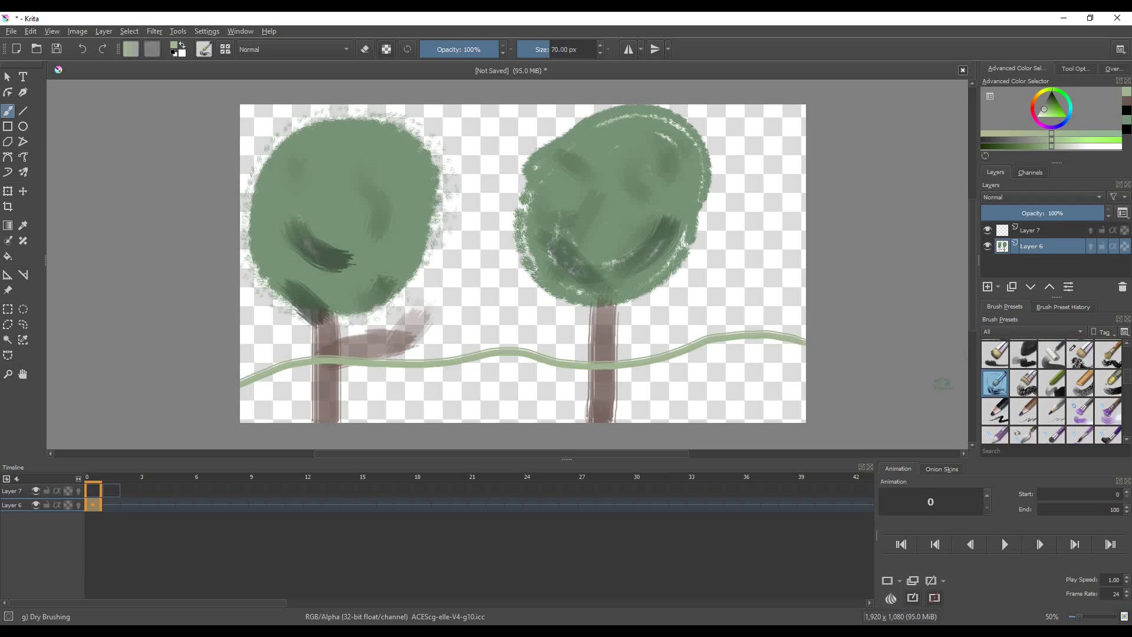
pyautogui.moveTo(794, 422); pyautogui.dragTo(799, 331)
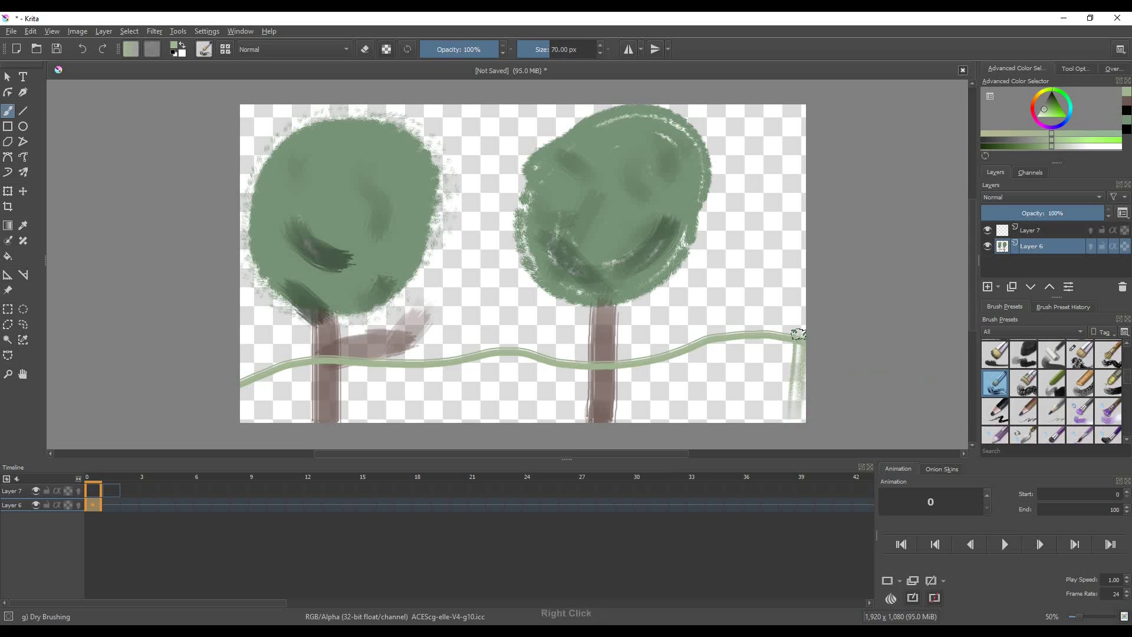
pyautogui.rightClick(799, 333)
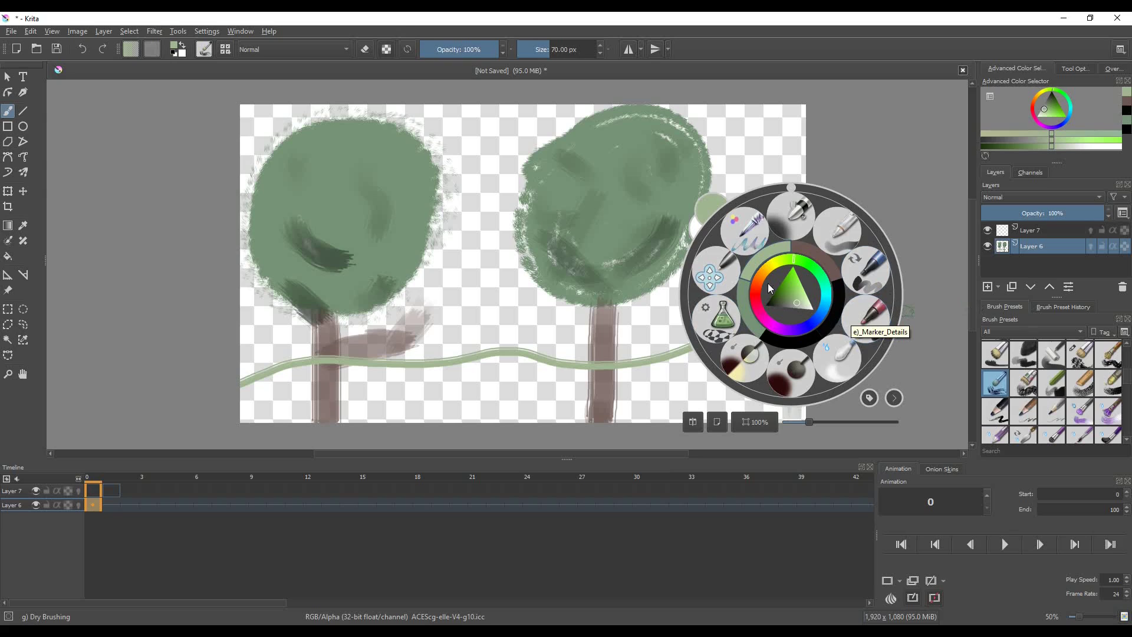
pyautogui.click(789, 235)
pyautogui.scroll(1, 1078, 401)
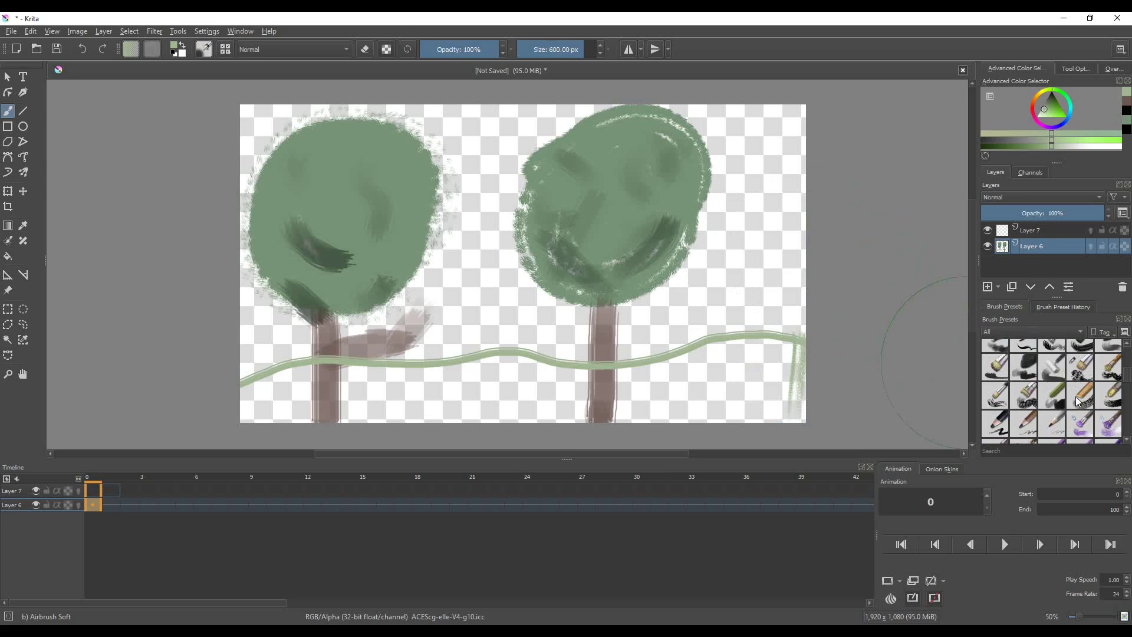
pyautogui.click(998, 401)
pyautogui.moveTo(797, 372)
pyautogui.mouseDown()
pyautogui.moveTo(656, 374)
pyautogui.moveTo(782, 414)
pyautogui.moveTo(784, 336)
pyautogui.moveTo(525, 389)
pyautogui.mouseUp()
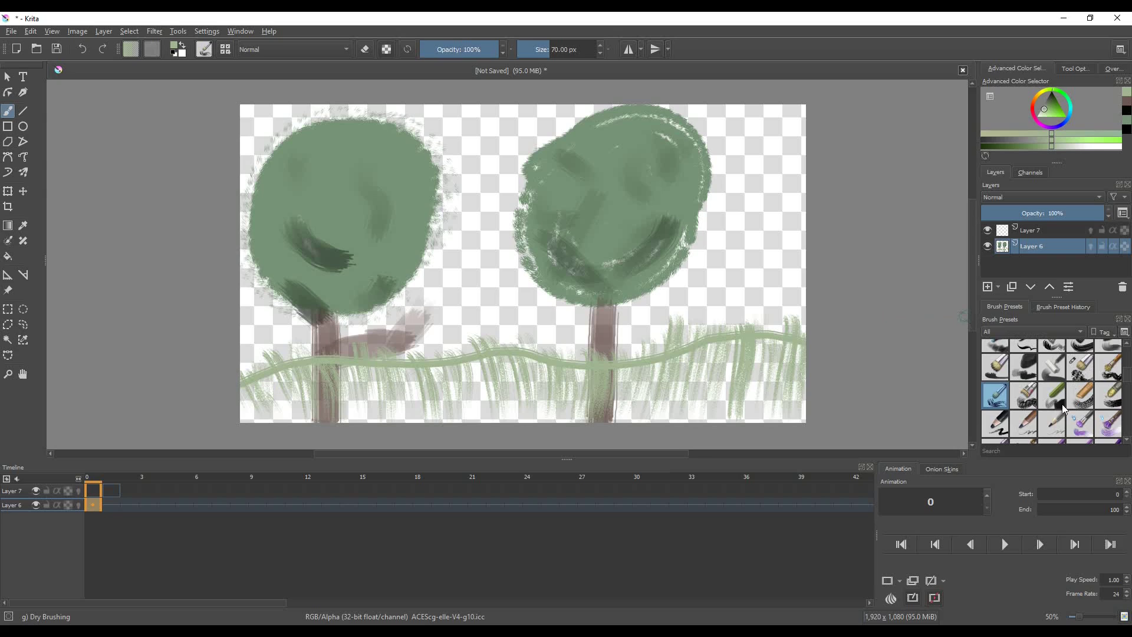
# Fill the area below the ground line with solid light green using the Bristles-5 Flat brush, covering the trunk bases
pyautogui.scroll(2, 1091, 389)
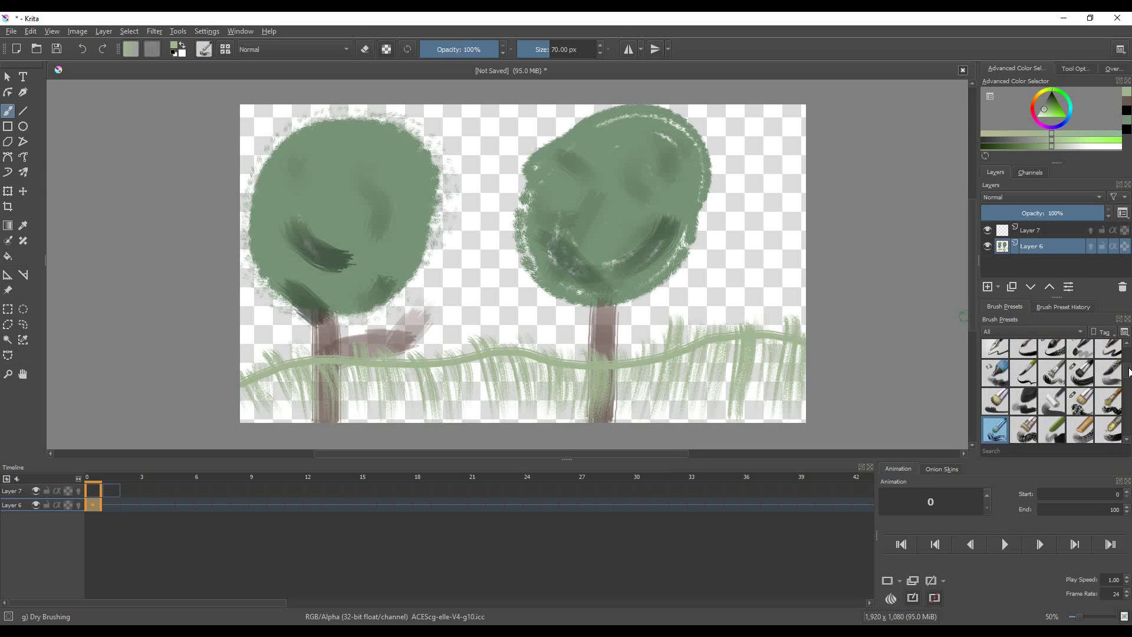
pyautogui.click(1001, 420)
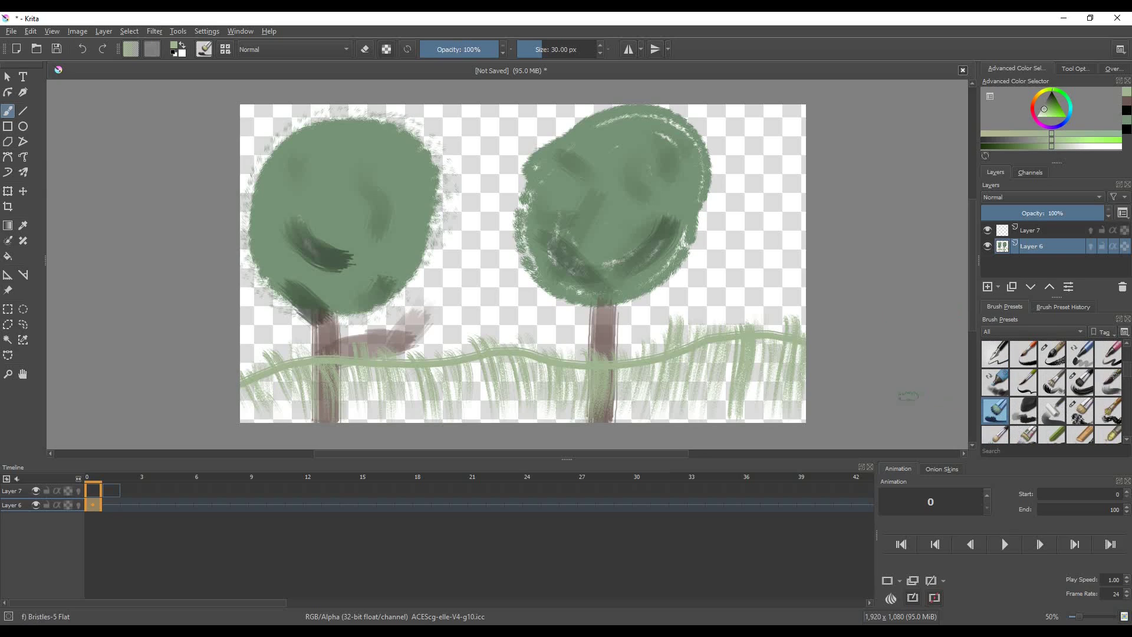
pyautogui.moveTo(742, 390)
pyautogui.mouseDown()
pyautogui.moveTo(717, 377)
pyautogui.moveTo(722, 401)
pyautogui.moveTo(792, 413)
pyautogui.moveTo(723, 374)
pyautogui.moveTo(528, 361)
pyautogui.mouseUp()
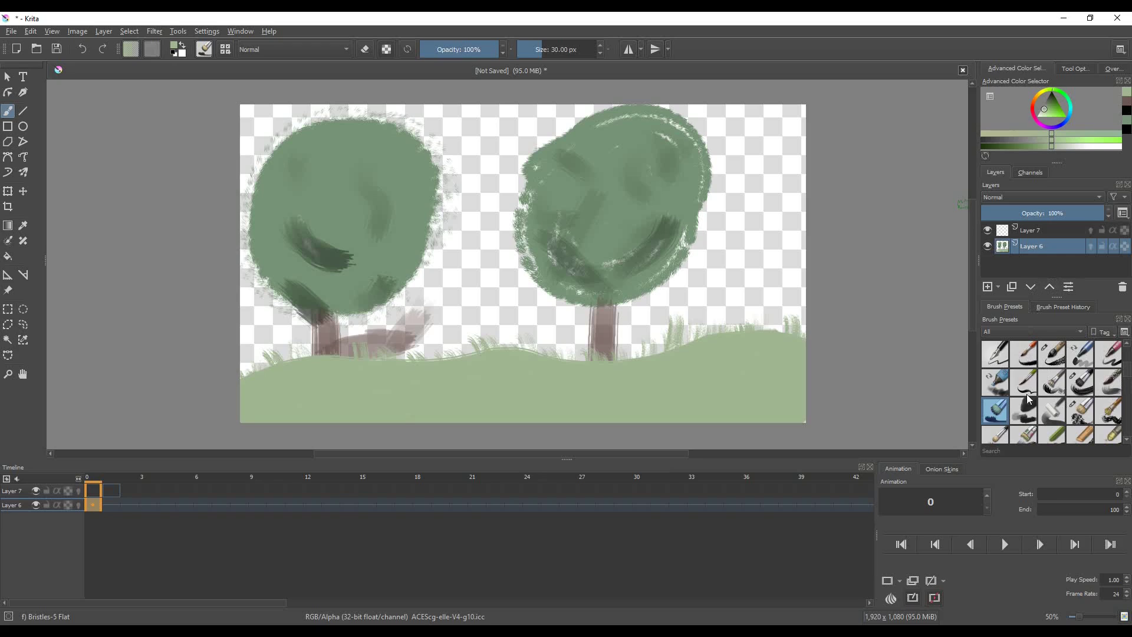
# Paint a large dark brown tree trunk along the canvas's right edge, with spreading roots and a branch at its upper left
pyautogui.moveTo(1033, 111)
pyautogui.mouseDown()
pyautogui.moveTo(1053, 104)
pyautogui.moveTo(1020, 115)
pyautogui.mouseUp()
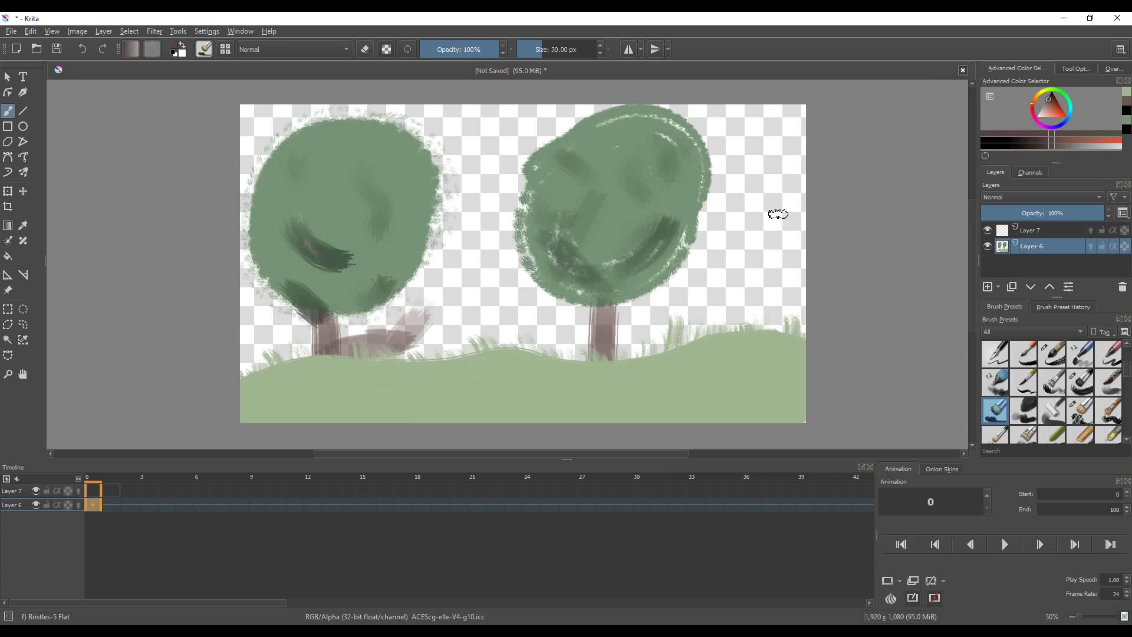
pyautogui.moveTo(770, 109)
pyautogui.mouseDown()
pyautogui.moveTo(761, 270)
pyautogui.moveTo(771, 97)
pyautogui.moveTo(751, 359)
pyautogui.moveTo(770, 337)
pyautogui.moveTo(778, 361)
pyautogui.moveTo(775, 351)
pyautogui.moveTo(724, 367)
pyautogui.moveTo(751, 356)
pyautogui.moveTo(746, 380)
pyautogui.moveTo(767, 354)
pyautogui.moveTo(778, 382)
pyautogui.moveTo(780, 353)
pyautogui.moveTo(790, 355)
pyautogui.moveTo(779, 244)
pyautogui.moveTo(812, 362)
pyautogui.moveTo(801, 355)
pyautogui.moveTo(795, 369)
pyautogui.moveTo(785, 348)
pyautogui.moveTo(810, 377)
pyautogui.mouseUp()
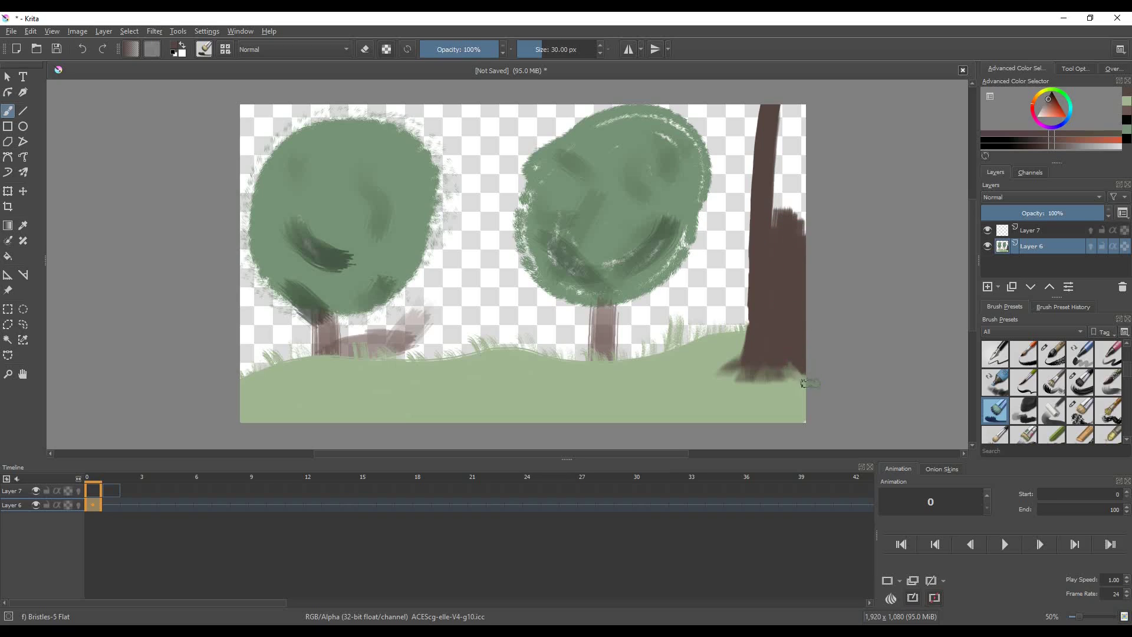
pyautogui.moveTo(793, 239)
pyautogui.mouseDown()
pyautogui.moveTo(801, 118)
pyautogui.moveTo(773, 242)
pyautogui.mouseUp()
pyautogui.moveTo(761, 109)
pyautogui.mouseDown()
pyautogui.moveTo(757, 145)
pyautogui.moveTo(758, 127)
pyautogui.moveTo(757, 248)
pyautogui.mouseUp()
pyautogui.moveTo(761, 139)
pyautogui.mouseDown()
pyautogui.moveTo(710, 85)
pyautogui.moveTo(738, 119)
pyautogui.moveTo(726, 116)
pyautogui.moveTo(715, 104)
pyautogui.moveTo(777, 118)
pyautogui.moveTo(748, 121)
pyautogui.mouseUp()
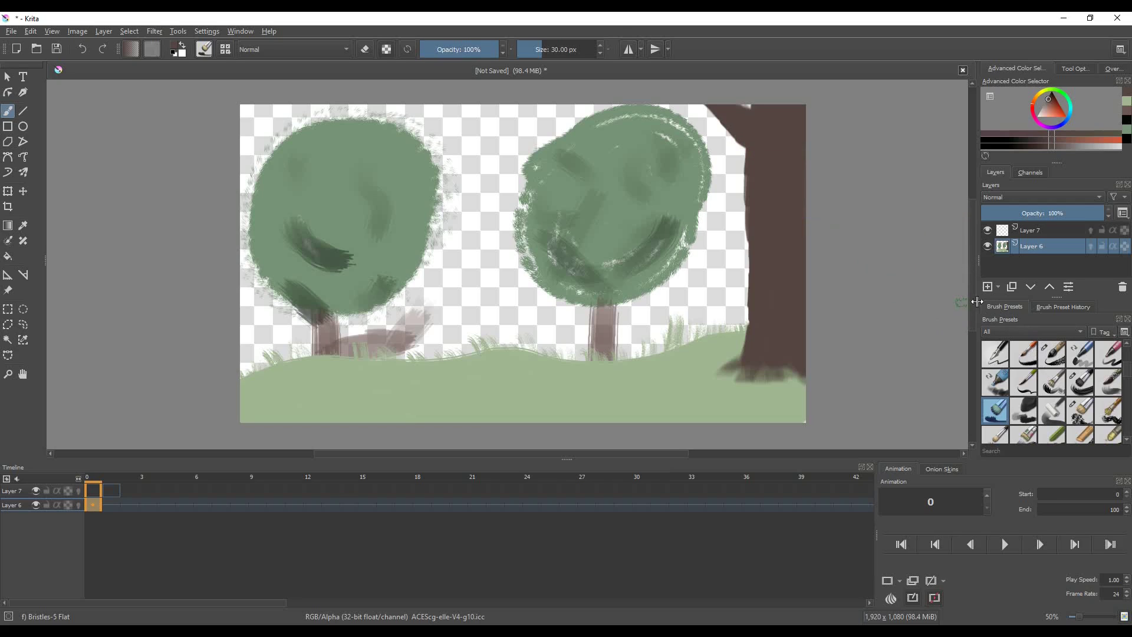
# Add a layer and paint a light blue sky behind the trees using the Dry Textured Creases brush
pyautogui.click(1026, 437)
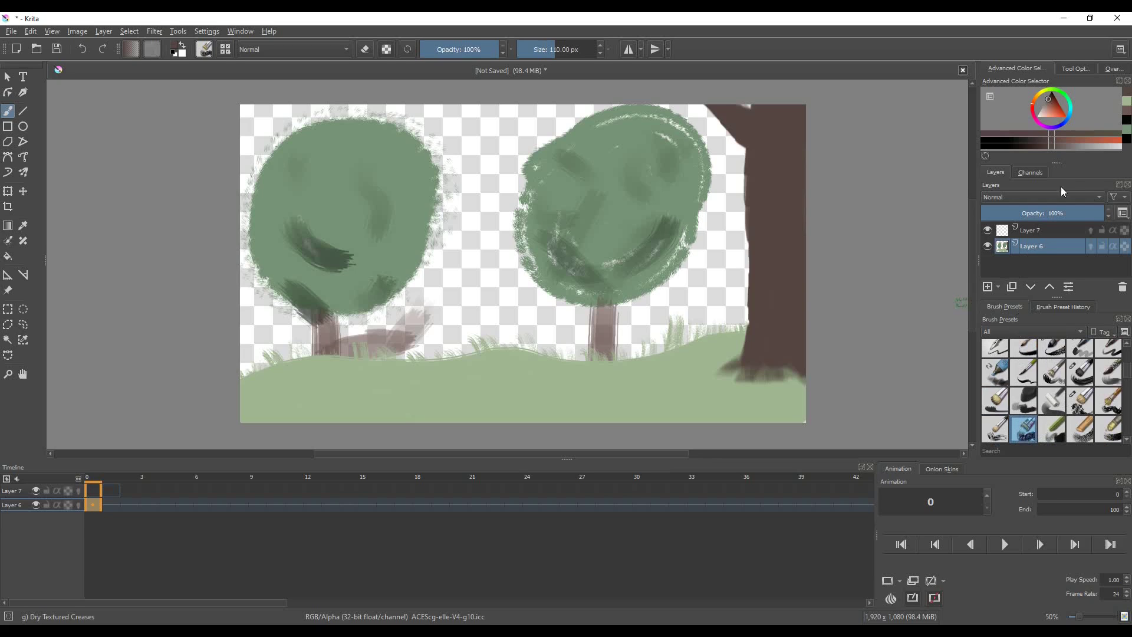
pyautogui.click(1074, 116)
pyautogui.moveTo(1071, 111); pyautogui.dragTo(1074, 108)
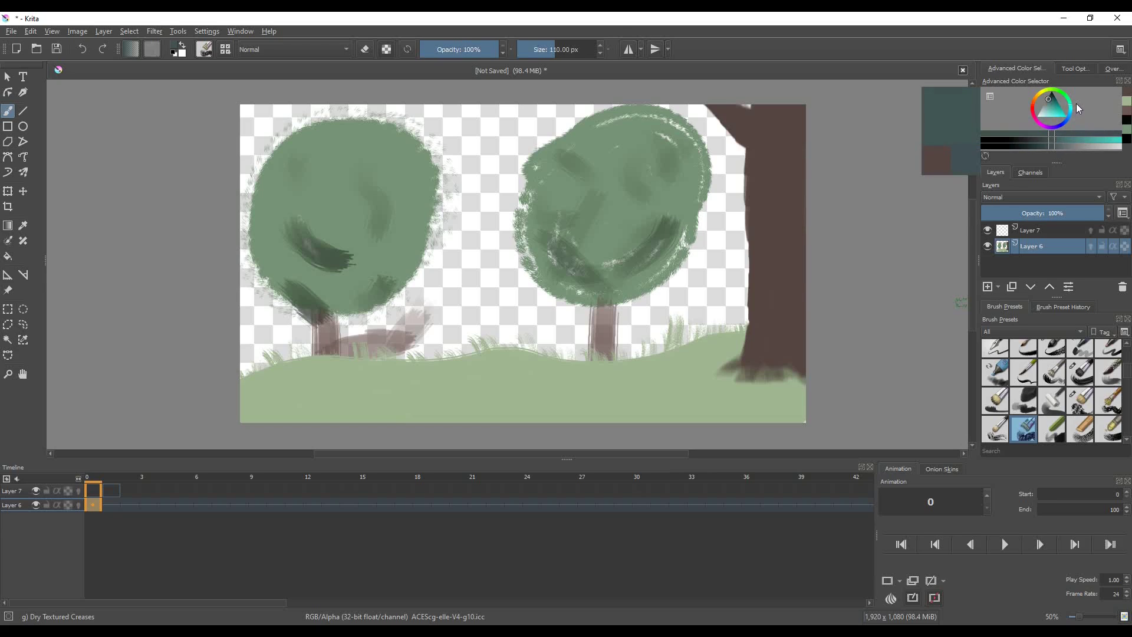
pyautogui.click(1052, 112)
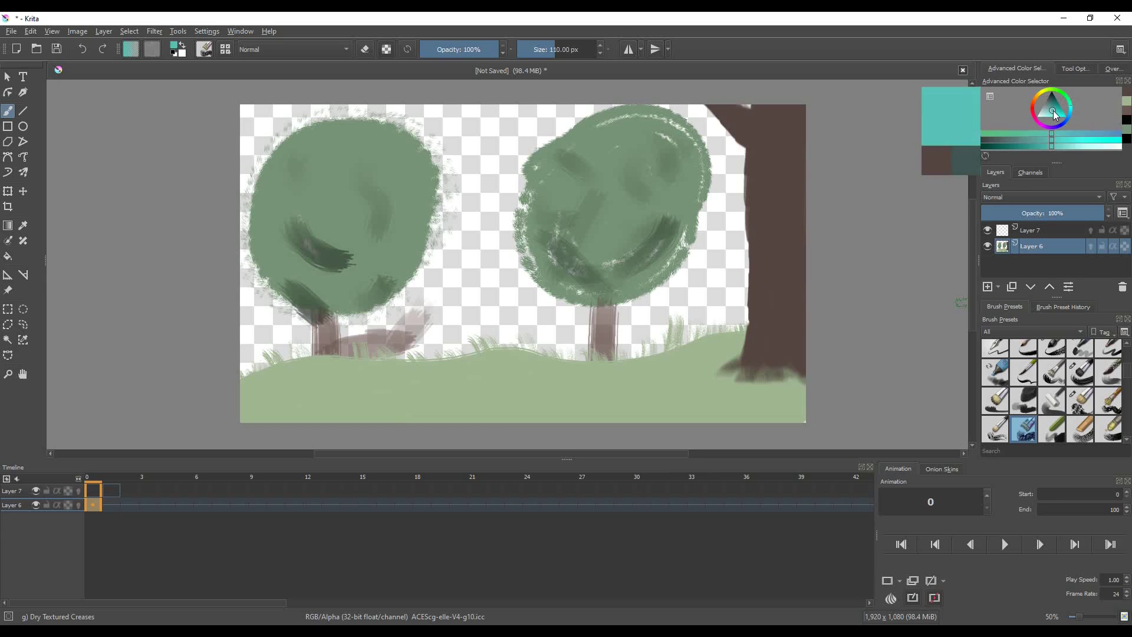
pyautogui.press('Insert')
pyautogui.hotkey('shift', 'BackSpace')
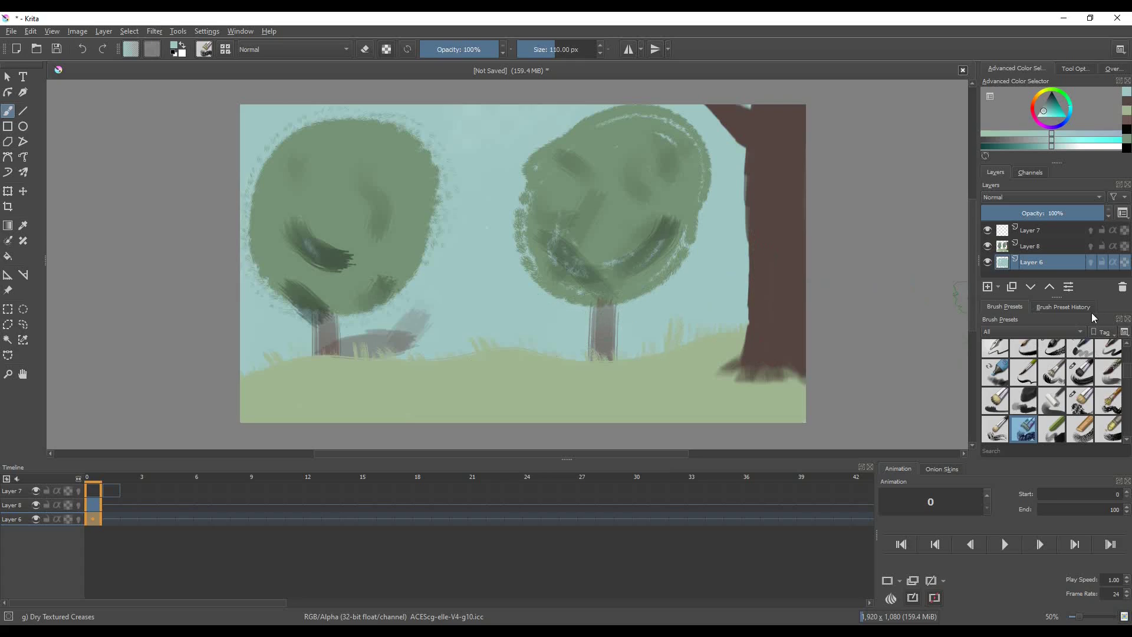
# Make Layer 8 active and choose the Ink-1 Precision brush with the default black colour
pyautogui.click(19, 505)
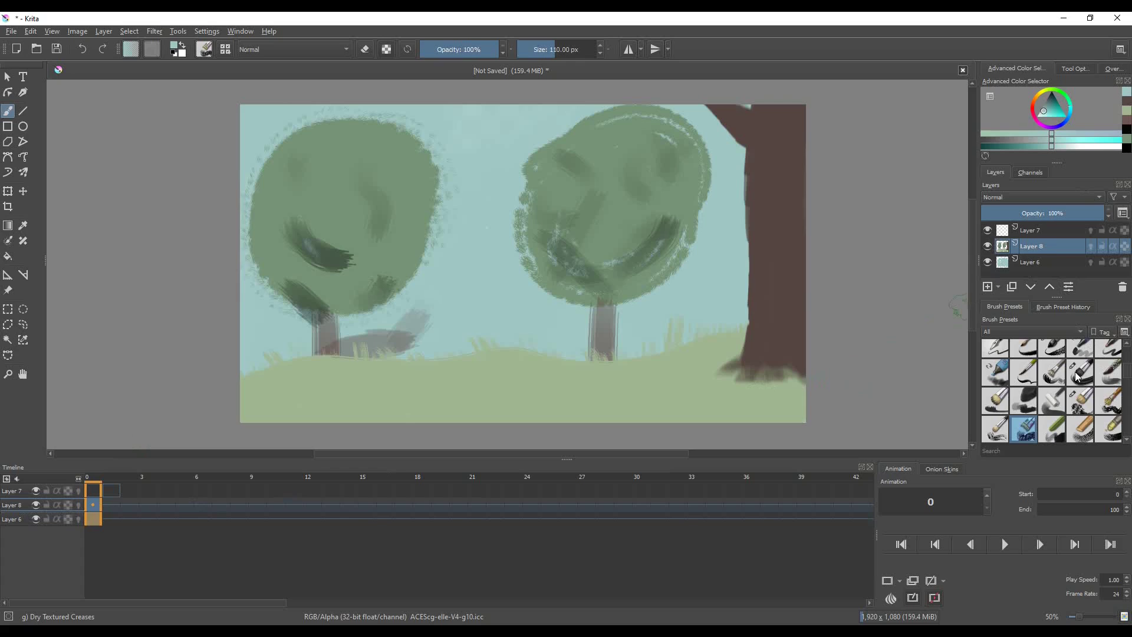
pyautogui.scroll(-3, 1071, 377)
pyautogui.scroll(3, 1014, 407)
pyautogui.scroll(-3, 1116, 415)
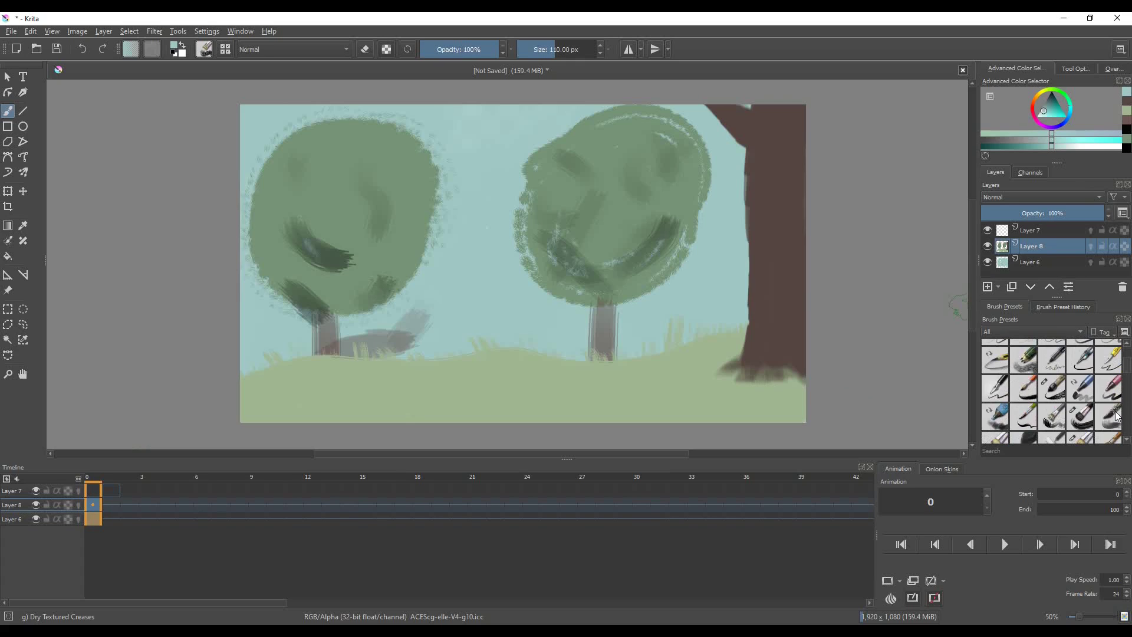
pyautogui.click(1053, 352)
pyautogui.press('d')
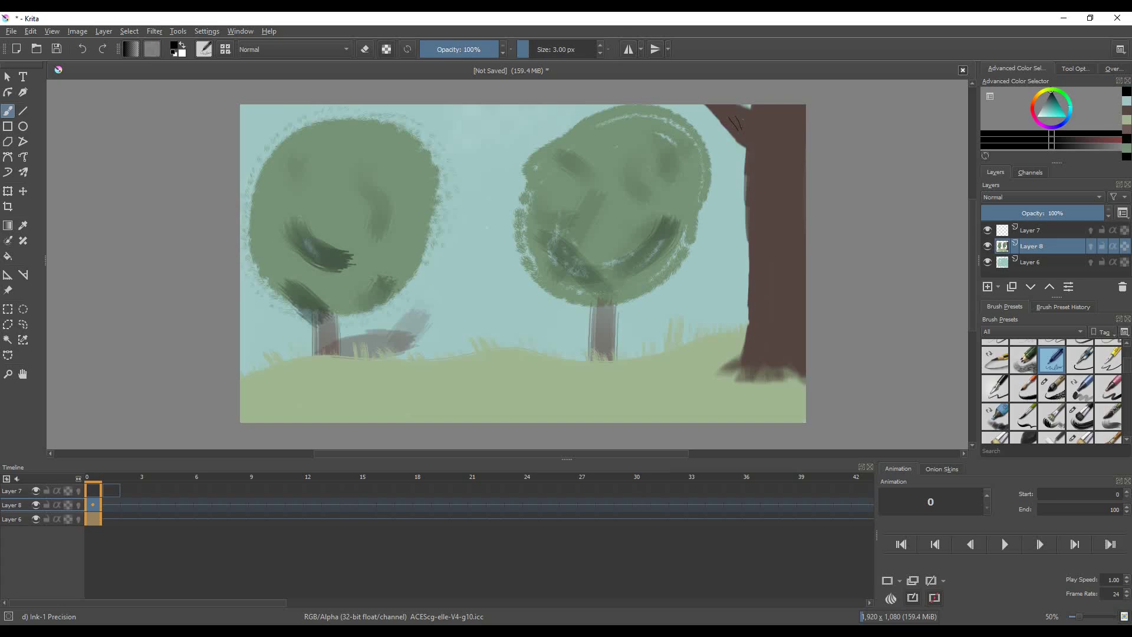
# Try thin black bark lines on the large trunk, including at 46% and 25% opacity, undo them, and restore the opacity to 100%
pyautogui.moveTo(758, 184); pyautogui.dragTo(757, 208)
pyautogui.click(84, 49)
pyautogui.click(103, 49)
pyautogui.moveTo(484, 50); pyautogui.dragTo(457, 50)
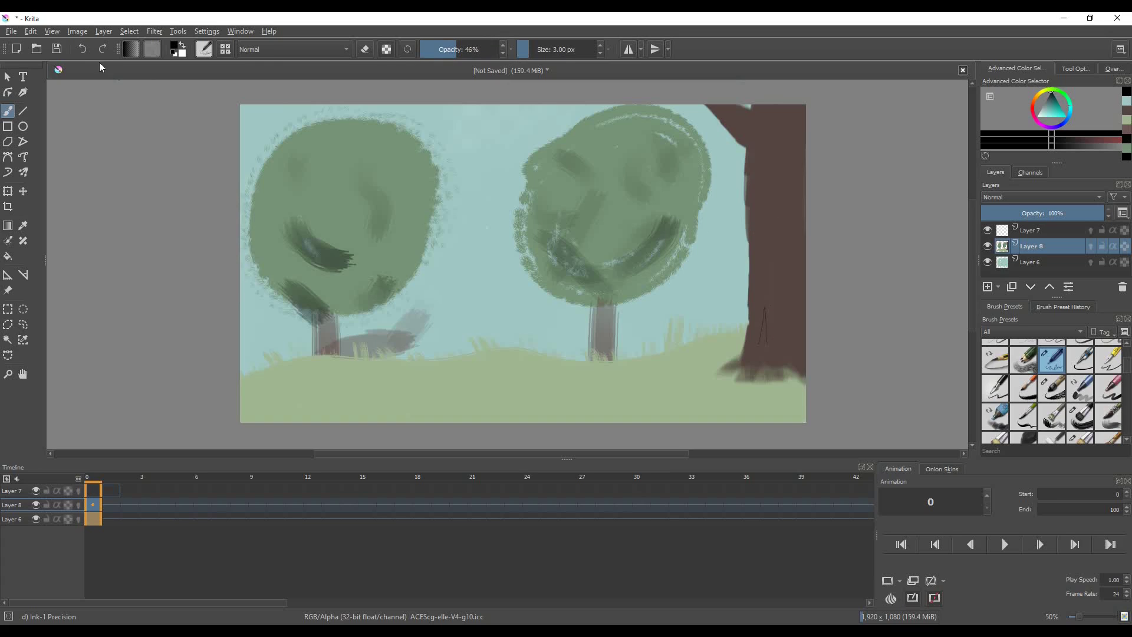
pyautogui.moveTo(454, 50); pyautogui.dragTo(440, 50)
pyautogui.click(83, 50)
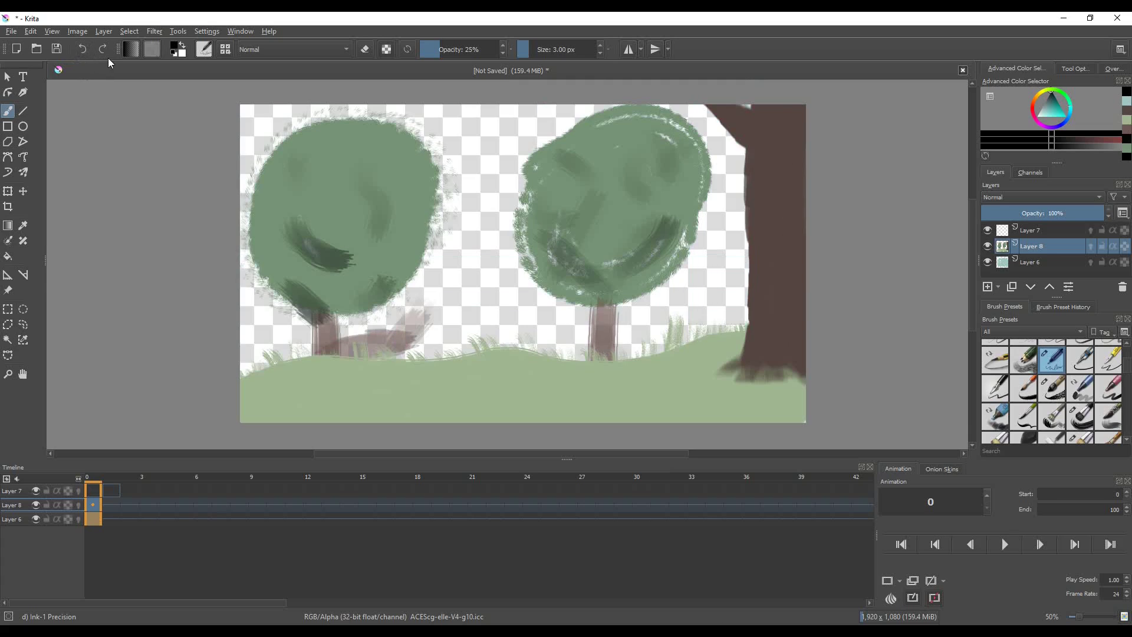
pyautogui.click(102, 50)
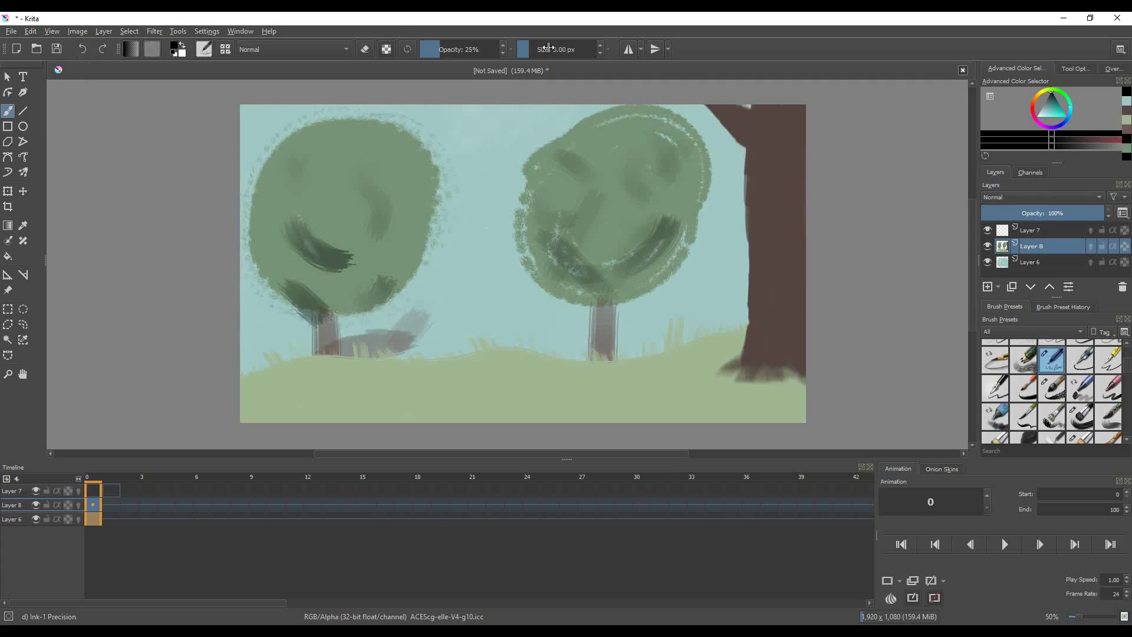
pyautogui.moveTo(468, 51); pyautogui.dragTo(526, 47)
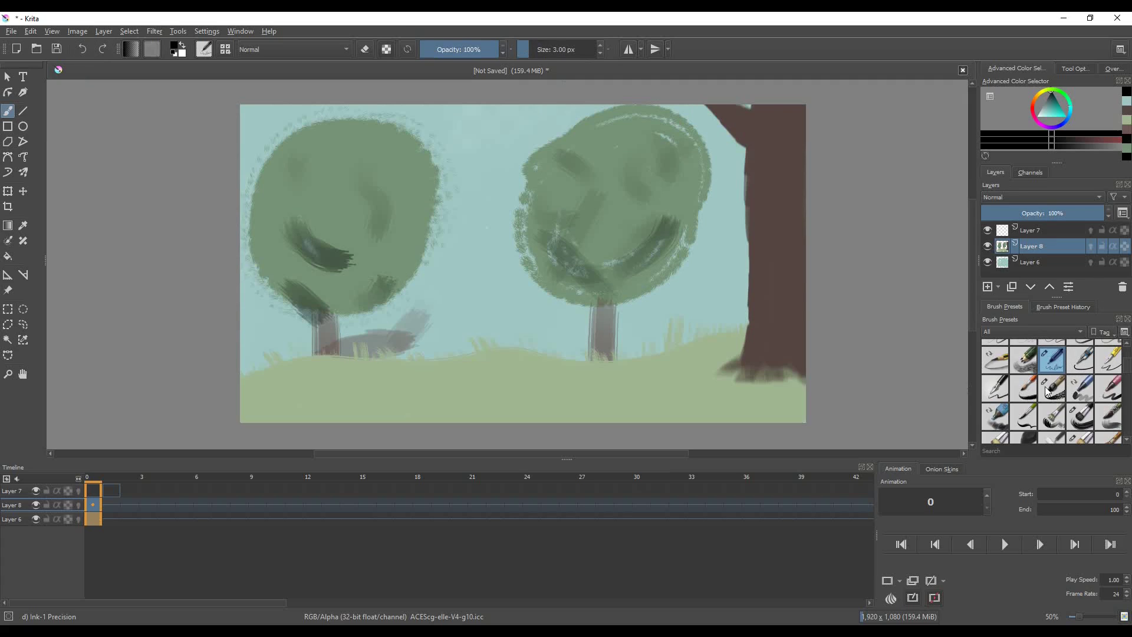
# Shade the large trunk, both small trunks and the left tree's branch in black with the Pencil-6 Quick Shade brush
pyautogui.click(1035, 365)
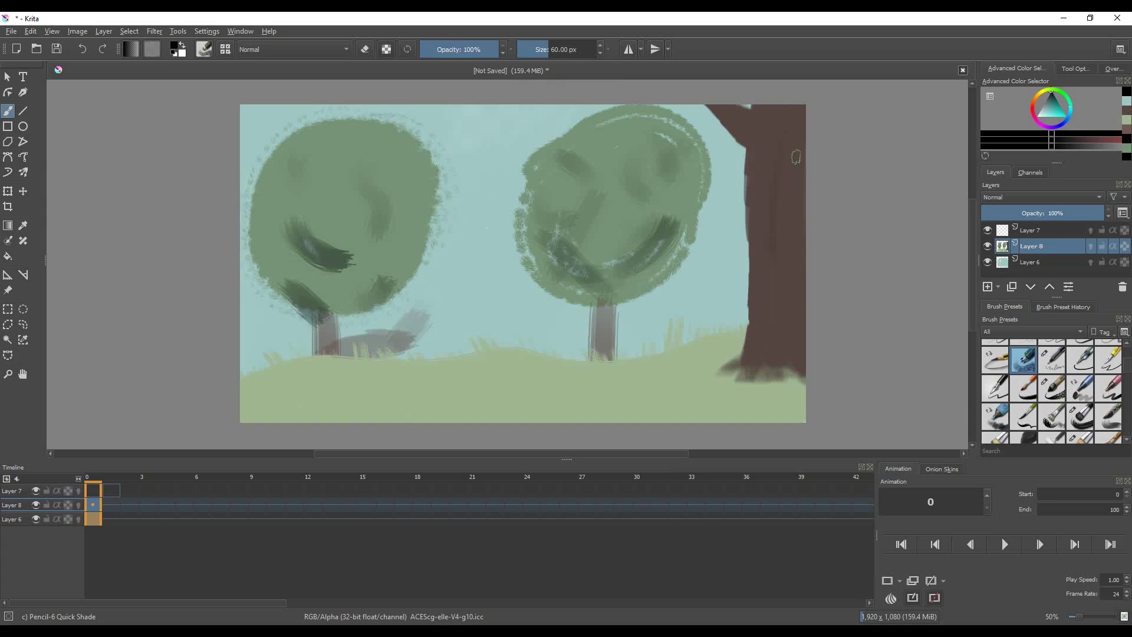
pyautogui.moveTo(416, 315); pyautogui.dragTo(377, 345)
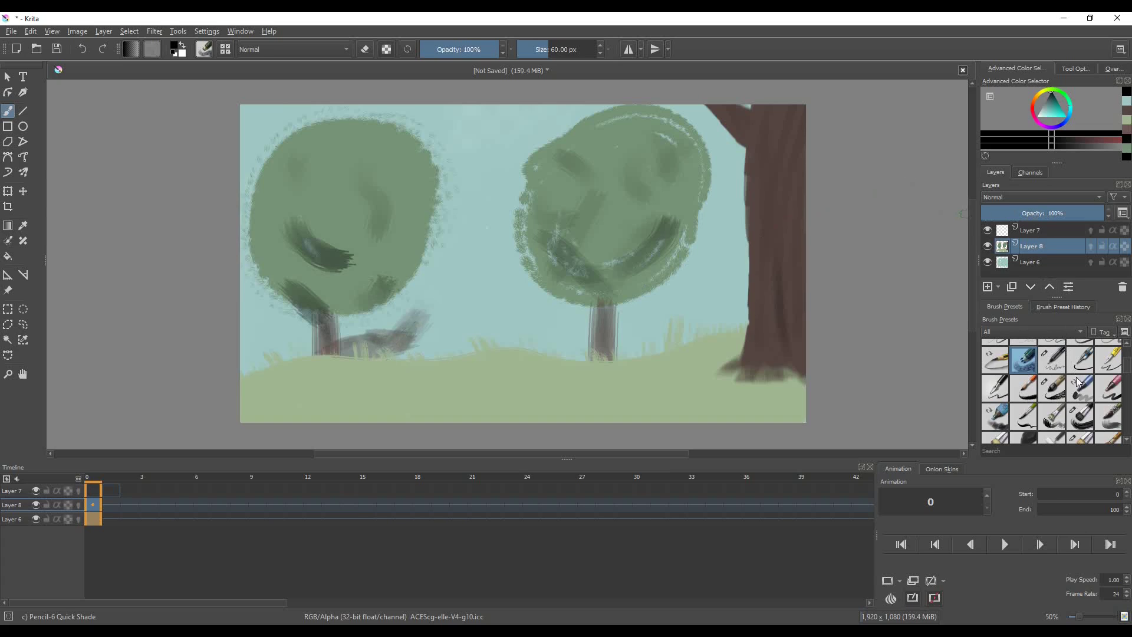
# Draw small veined leaves in dark green across and around the left tree's crown using the Ink-1 Precision brush
pyautogui.click(1057, 367)
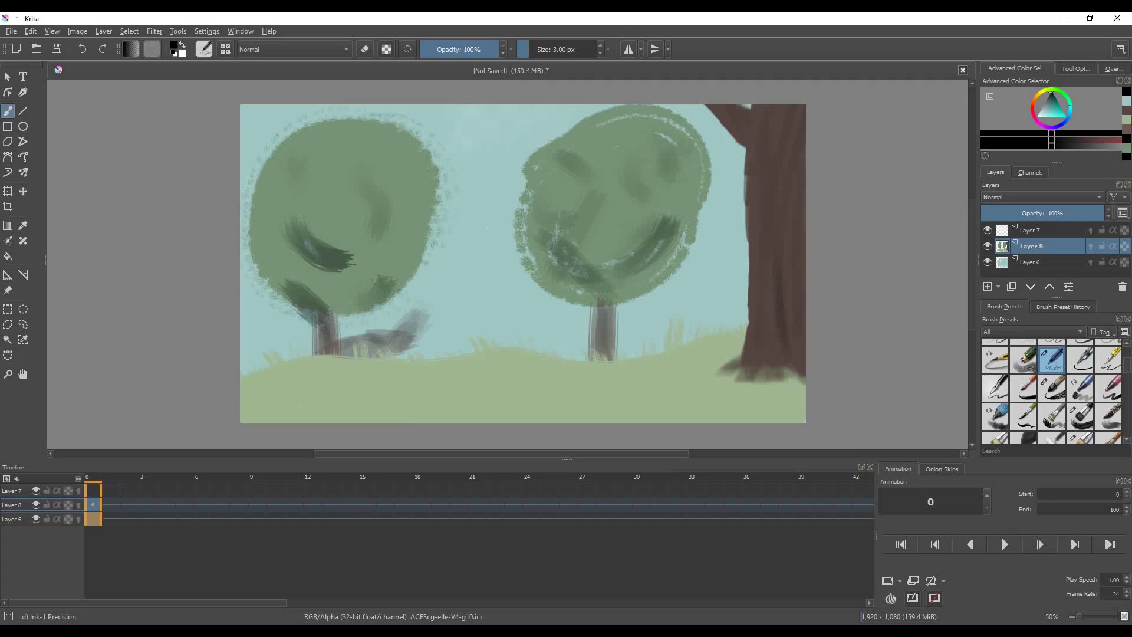
pyautogui.moveTo(1061, 93)
pyautogui.mouseDown()
pyautogui.moveTo(1052, 109)
pyautogui.moveTo(1050, 99)
pyautogui.mouseUp()
pyautogui.scroll(2, 345, 195)
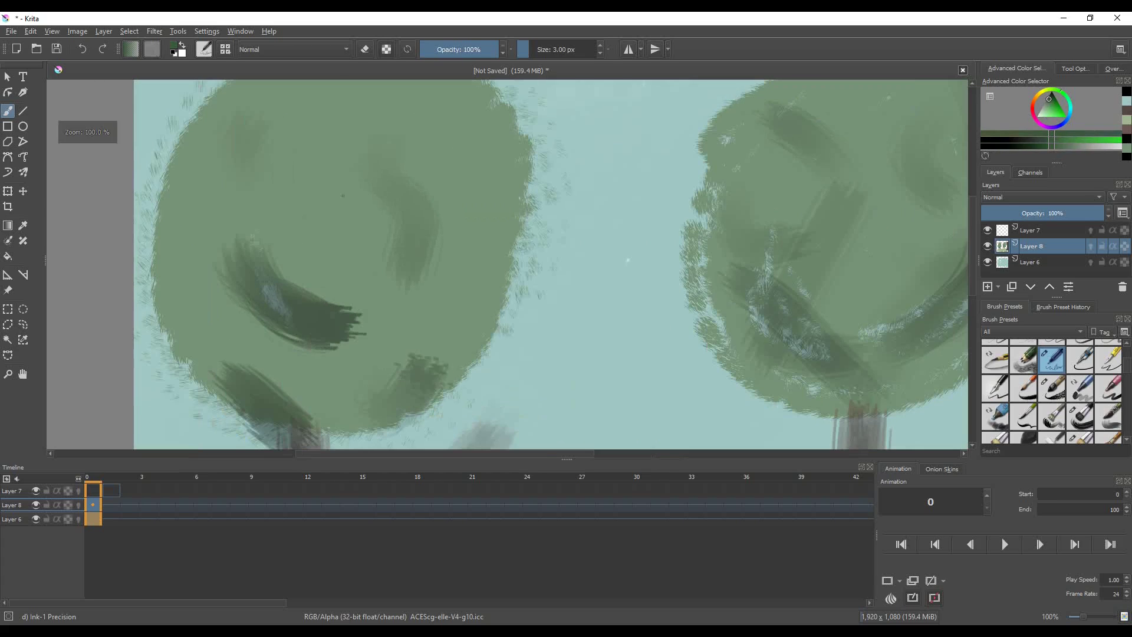
pyautogui.scroll(1, 330, 195)
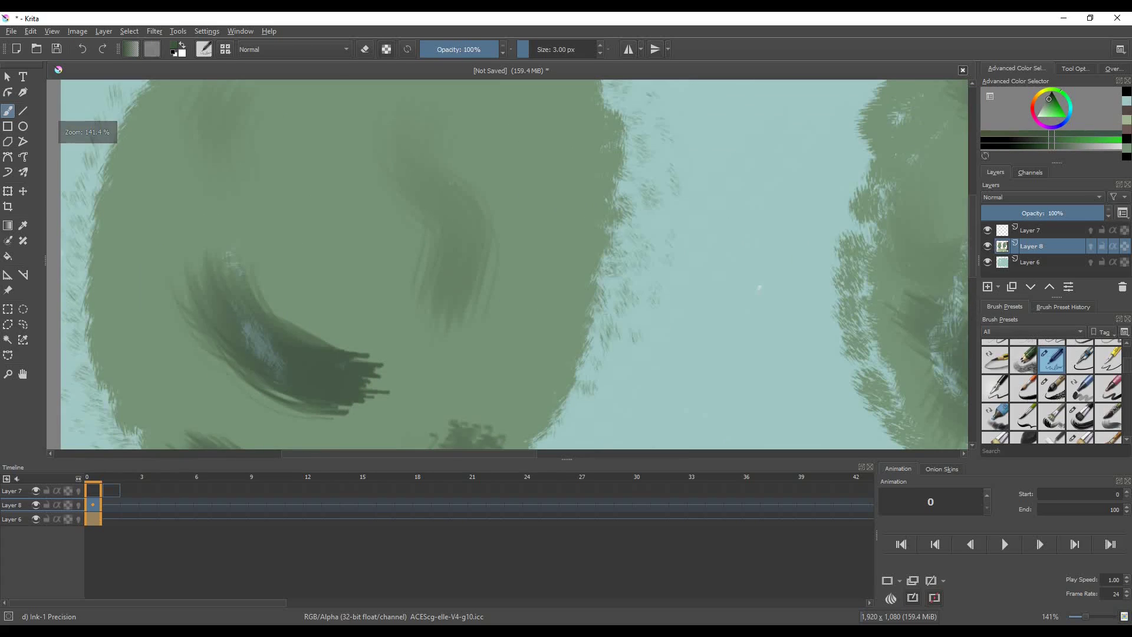
pyautogui.moveTo(975, 267); pyautogui.dragTo(975, 242)
pyautogui.hscroll(-3, 513, 265)
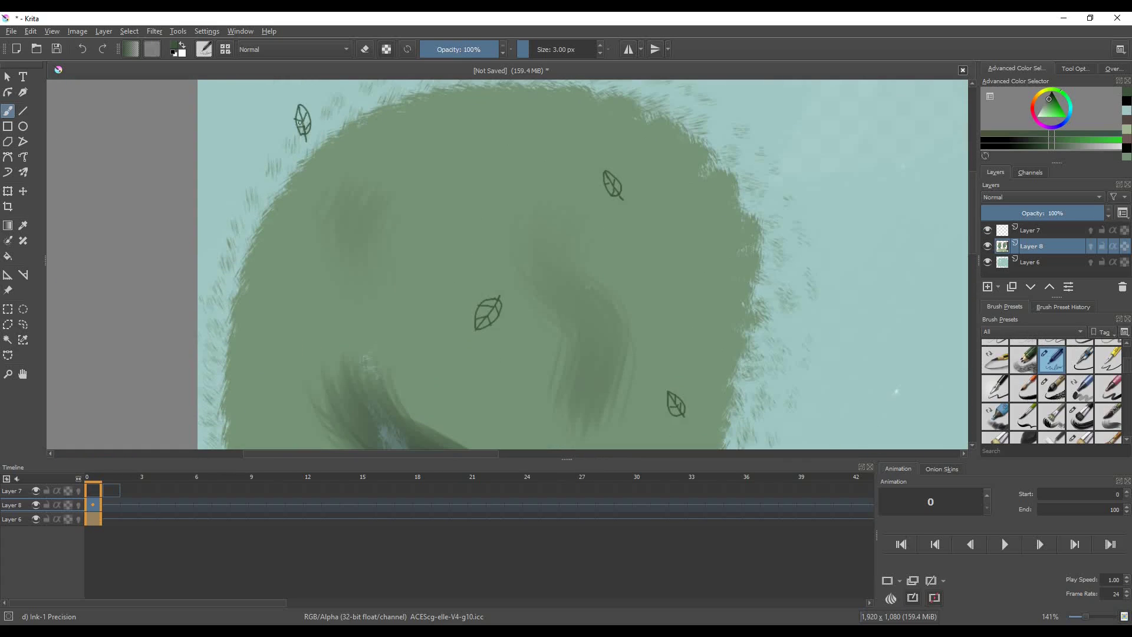
# Draw small pointed leaf outlines on the right tree's crown and scattered dark green grass tufts on the ground
pyautogui.scroll(-4, 408, 162)
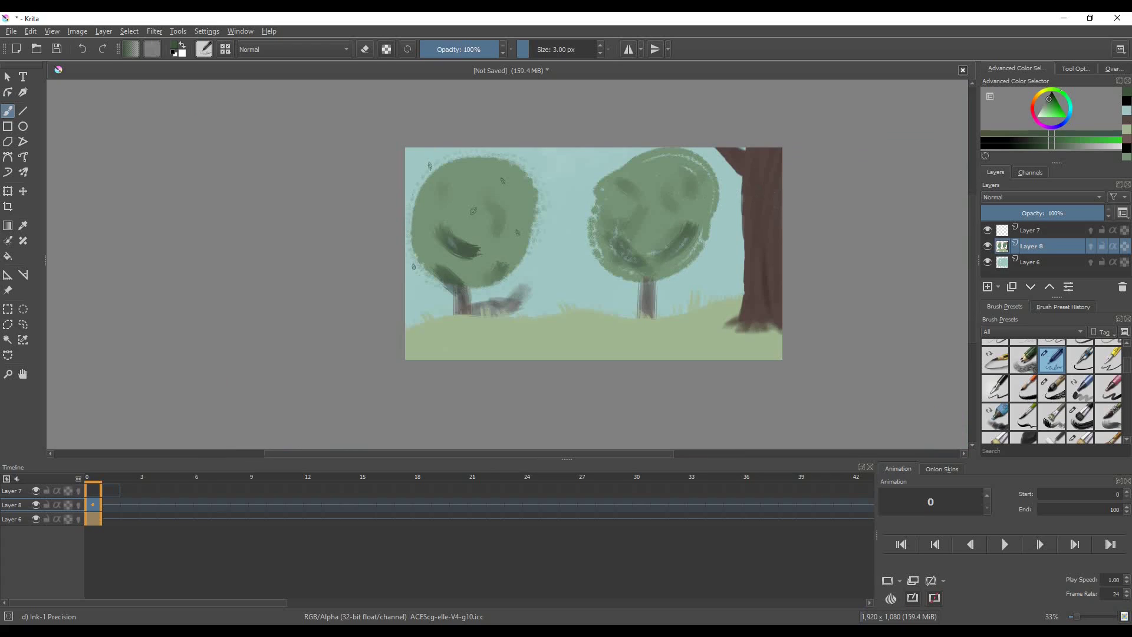
pyautogui.scroll(1, 671, 206)
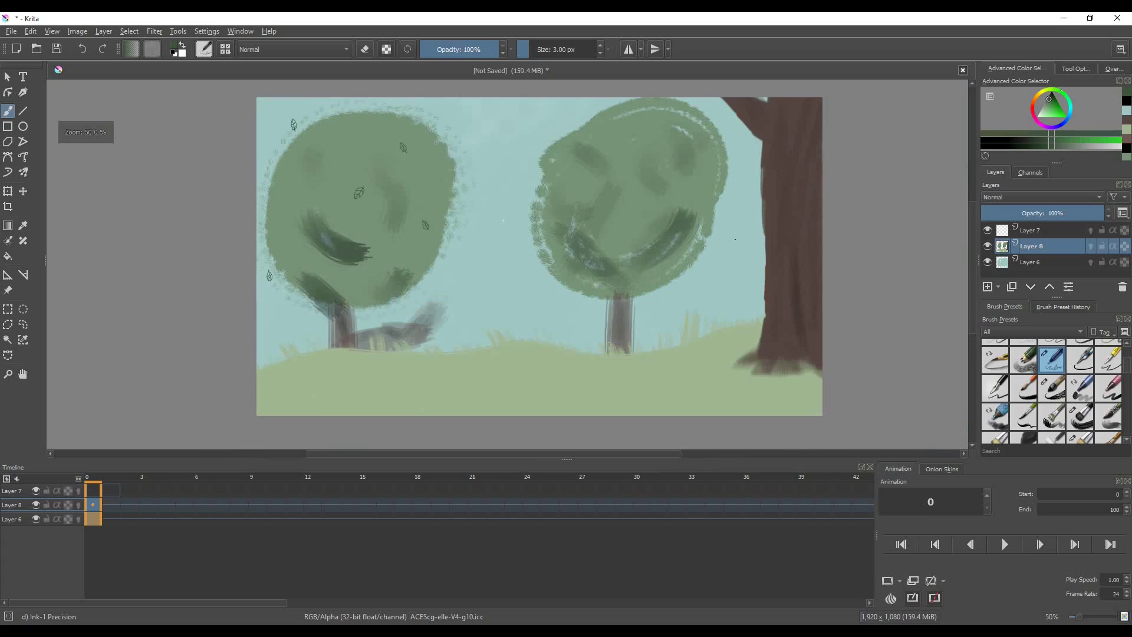
pyautogui.scroll(1, 671, 206)
pyautogui.scroll(1, 670, 139)
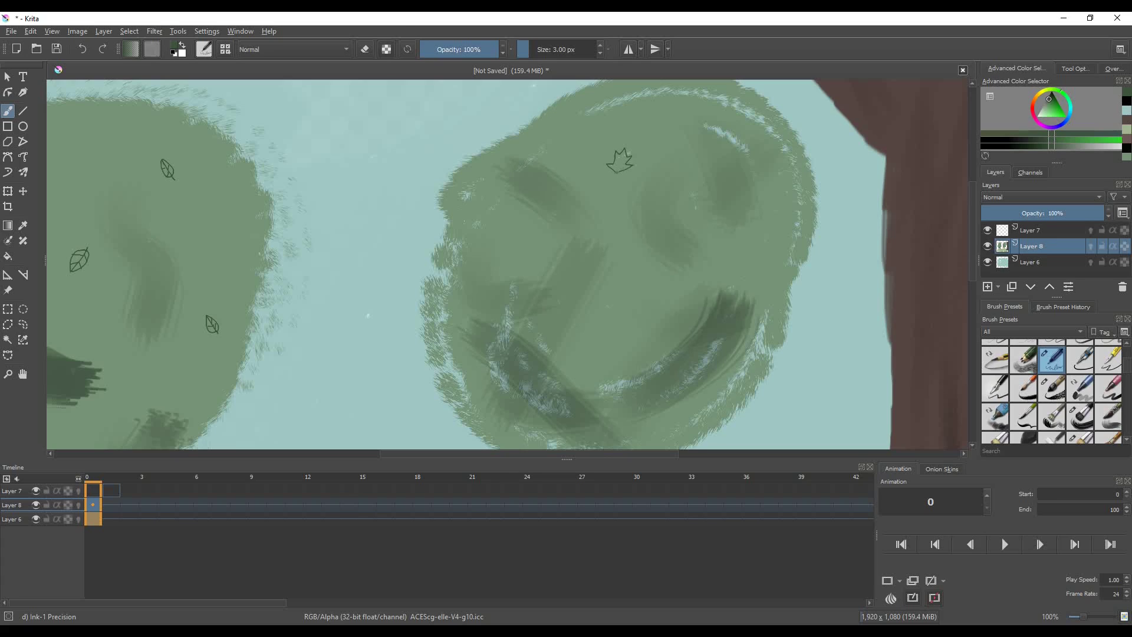
pyautogui.scroll(-3, 339, 185)
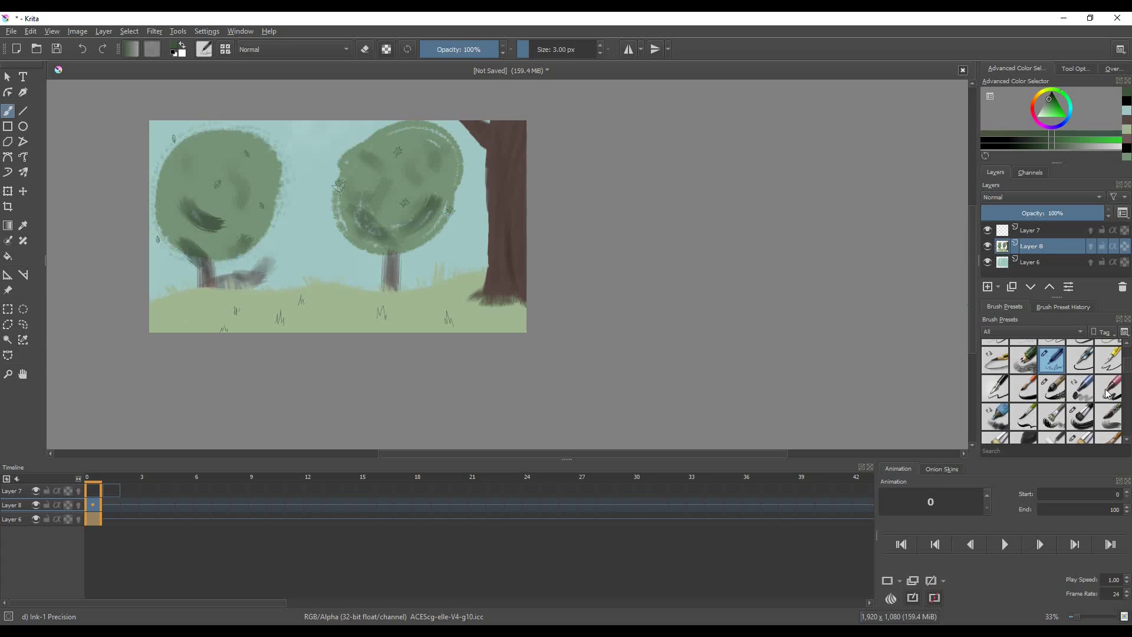
# Darken the sky, tree crowns and large trunk with broad strokes of dark blue-grey, using Airbrush Soft at 50% opacity and 600 px
pyautogui.click(1131, 375)
pyautogui.moveTo(1130, 375); pyautogui.dragTo(1131, 357)
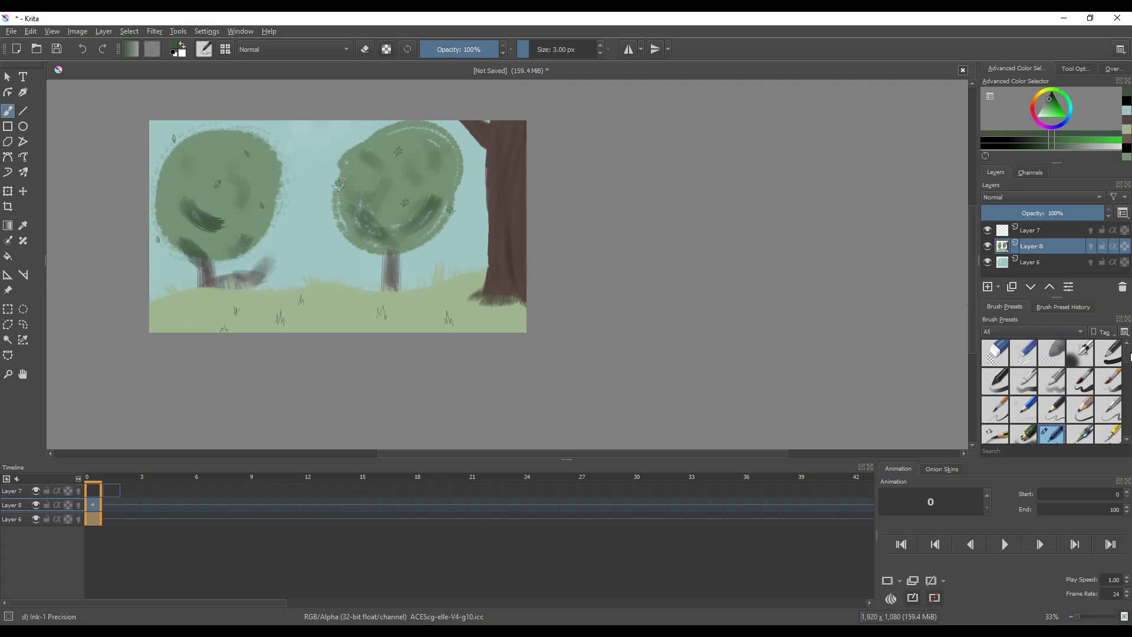
pyautogui.click(1081, 352)
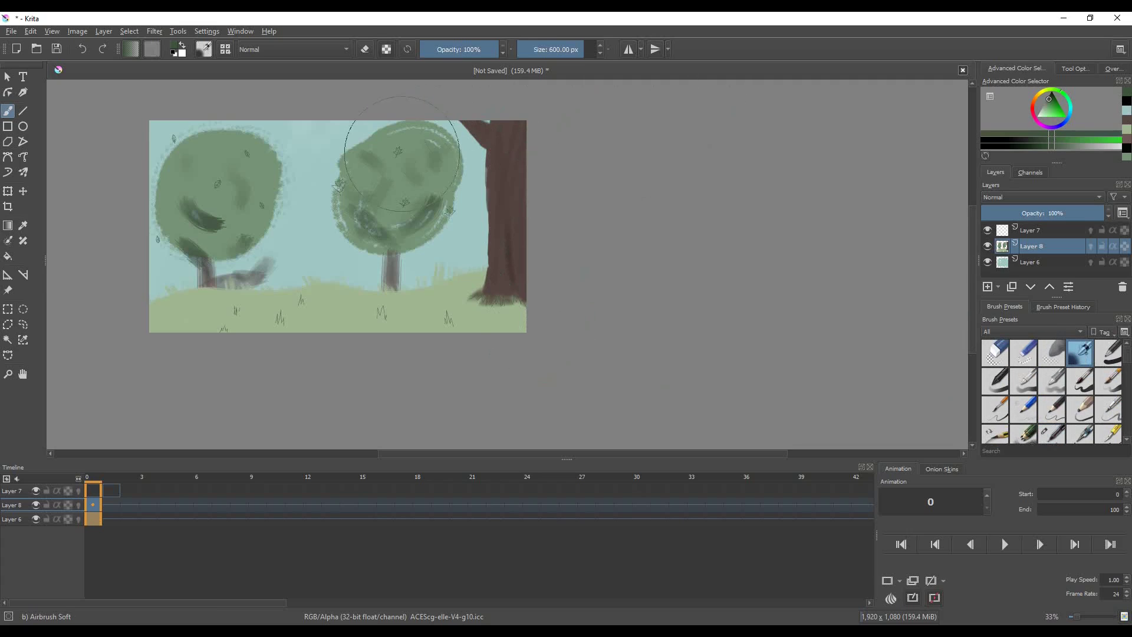
pyautogui.moveTo(499, 54); pyautogui.dragTo(460, 76)
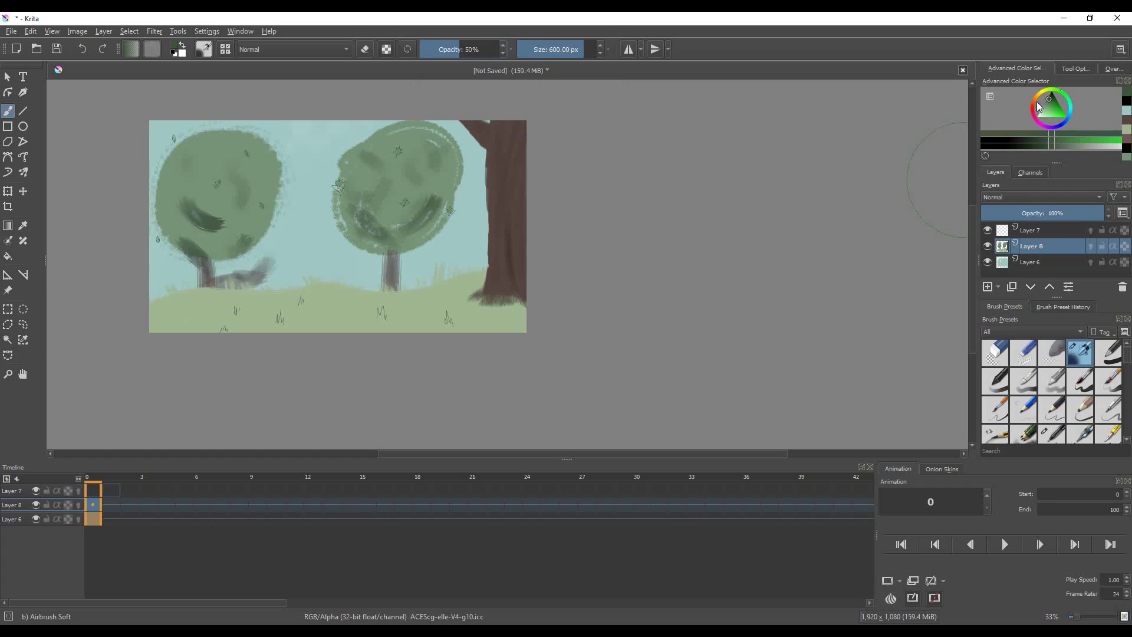
pyautogui.moveTo(1045, 103); pyautogui.dragTo(1036, 102)
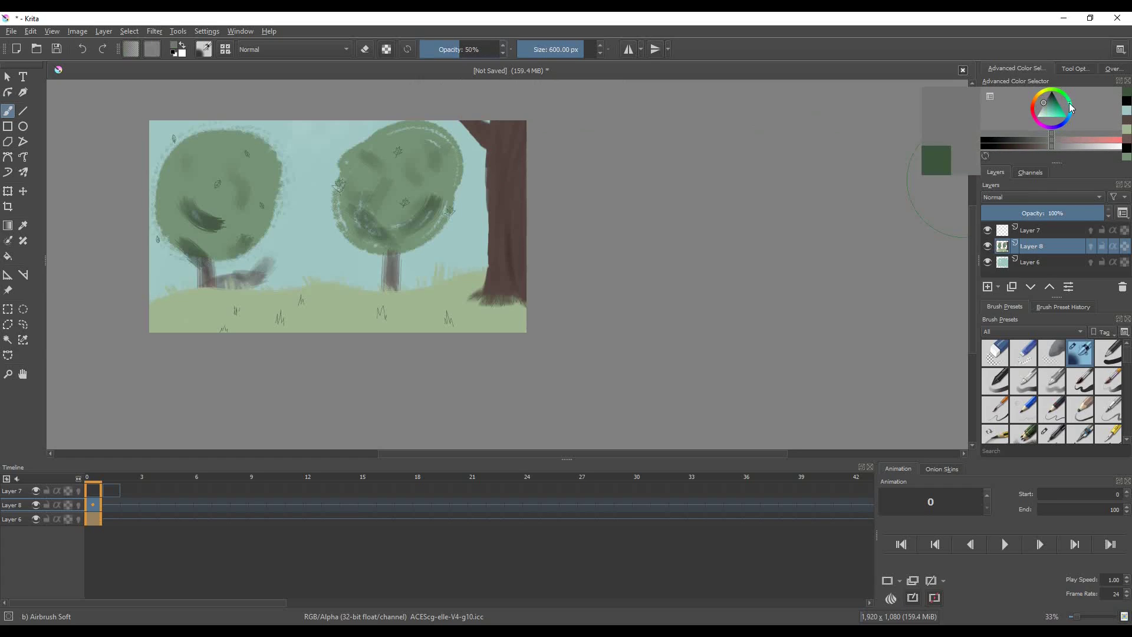
pyautogui.click(1046, 103)
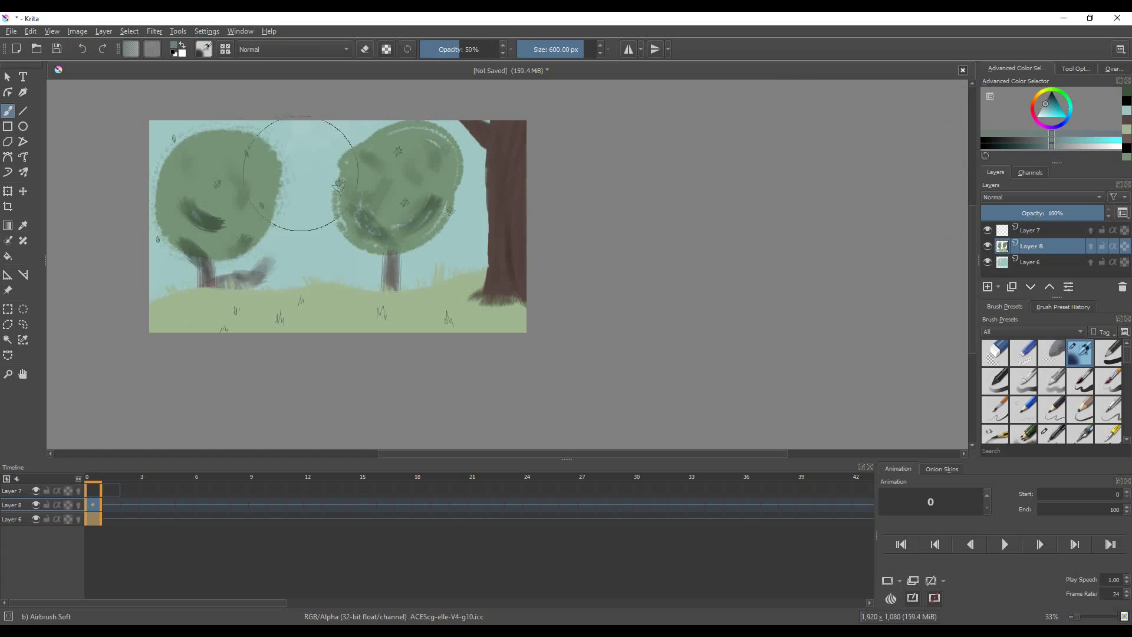
pyautogui.moveTo(1045, 104); pyautogui.dragTo(1049, 99)
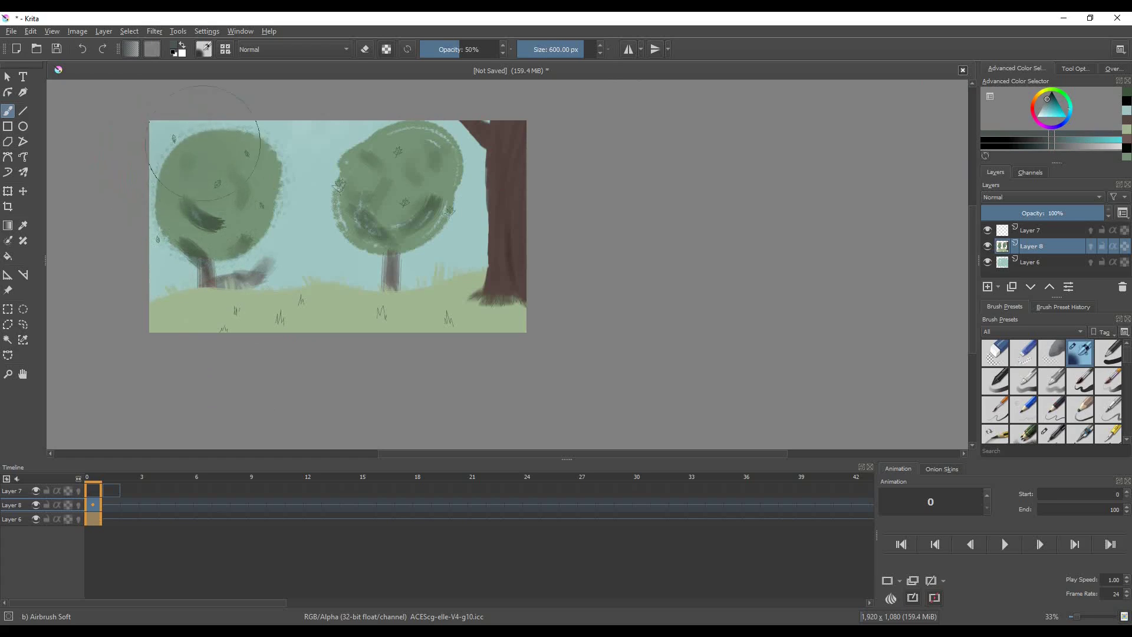
pyautogui.moveTo(227, 161)
pyautogui.mouseDown()
pyautogui.moveTo(175, 168)
pyautogui.moveTo(259, 173)
pyautogui.moveTo(206, 149)
pyautogui.moveTo(295, 163)
pyautogui.moveTo(270, 138)
pyautogui.moveTo(327, 160)
pyautogui.moveTo(329, 127)
pyautogui.moveTo(381, 157)
pyautogui.moveTo(383, 138)
pyautogui.moveTo(431, 170)
pyautogui.moveTo(470, 129)
pyautogui.moveTo(516, 181)
pyautogui.moveTo(486, 215)
pyautogui.moveTo(436, 215)
pyautogui.moveTo(385, 237)
pyautogui.moveTo(337, 224)
pyautogui.moveTo(207, 247)
pyautogui.moveTo(187, 262)
pyautogui.moveTo(191, 279)
pyautogui.moveTo(228, 287)
pyautogui.moveTo(339, 259)
pyautogui.moveTo(450, 268)
pyautogui.moveTo(540, 250)
pyautogui.moveTo(526, 192)
pyautogui.moveTo(502, 204)
pyautogui.moveTo(495, 156)
pyautogui.moveTo(460, 146)
pyautogui.moveTo(221, 175)
pyautogui.mouseUp()
pyautogui.moveTo(149, 204)
pyautogui.mouseDown()
pyautogui.moveTo(305, 201)
pyautogui.moveTo(446, 166)
pyautogui.moveTo(545, 187)
pyautogui.moveTo(282, 214)
pyautogui.moveTo(157, 205)
pyautogui.moveTo(118, 157)
pyautogui.moveTo(186, 115)
pyautogui.moveTo(111, 142)
pyautogui.moveTo(270, 147)
pyautogui.moveTo(403, 114)
pyautogui.moveTo(505, 135)
pyautogui.moveTo(547, 129)
pyautogui.moveTo(520, 162)
pyautogui.moveTo(454, 179)
pyautogui.moveTo(299, 180)
pyautogui.moveTo(94, 148)
pyautogui.mouseUp()
pyautogui.moveTo(299, 110)
pyautogui.mouseDown()
pyautogui.moveTo(448, 91)
pyautogui.moveTo(535, 112)
pyautogui.moveTo(557, 140)
pyautogui.moveTo(552, 191)
pyautogui.moveTo(501, 209)
pyautogui.moveTo(170, 228)
pyautogui.moveTo(119, 185)
pyautogui.moveTo(158, 149)
pyautogui.moveTo(248, 129)
pyautogui.moveTo(582, 95)
pyautogui.mouseUp()
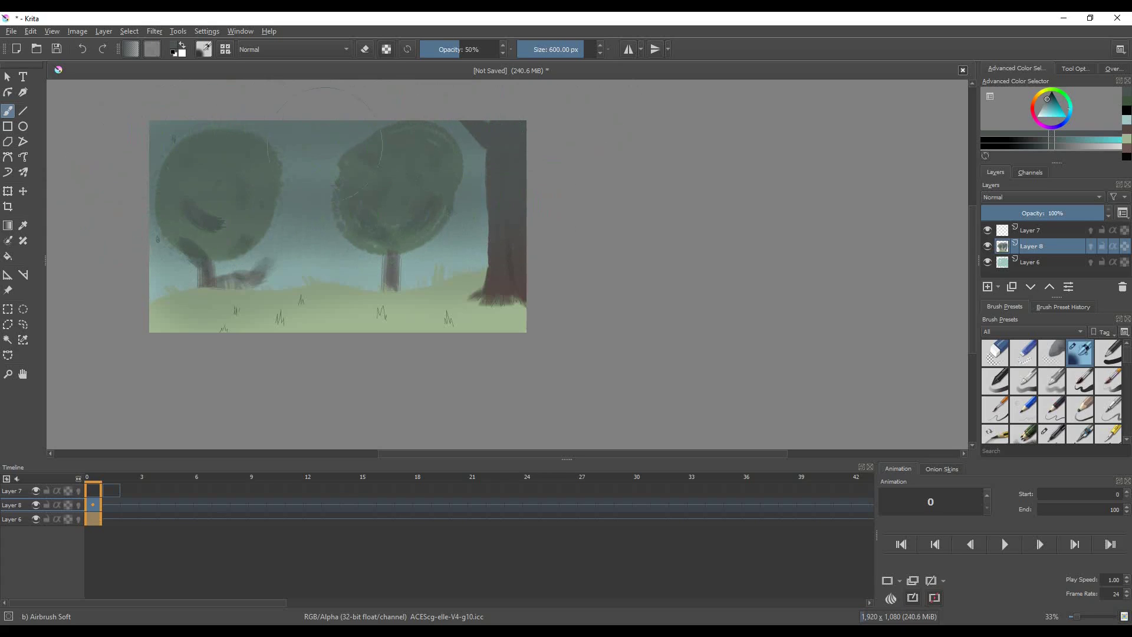
pyautogui.moveTo(231, 146)
pyautogui.mouseDown()
pyautogui.moveTo(383, 147)
pyautogui.moveTo(584, 177)
pyautogui.mouseUp()
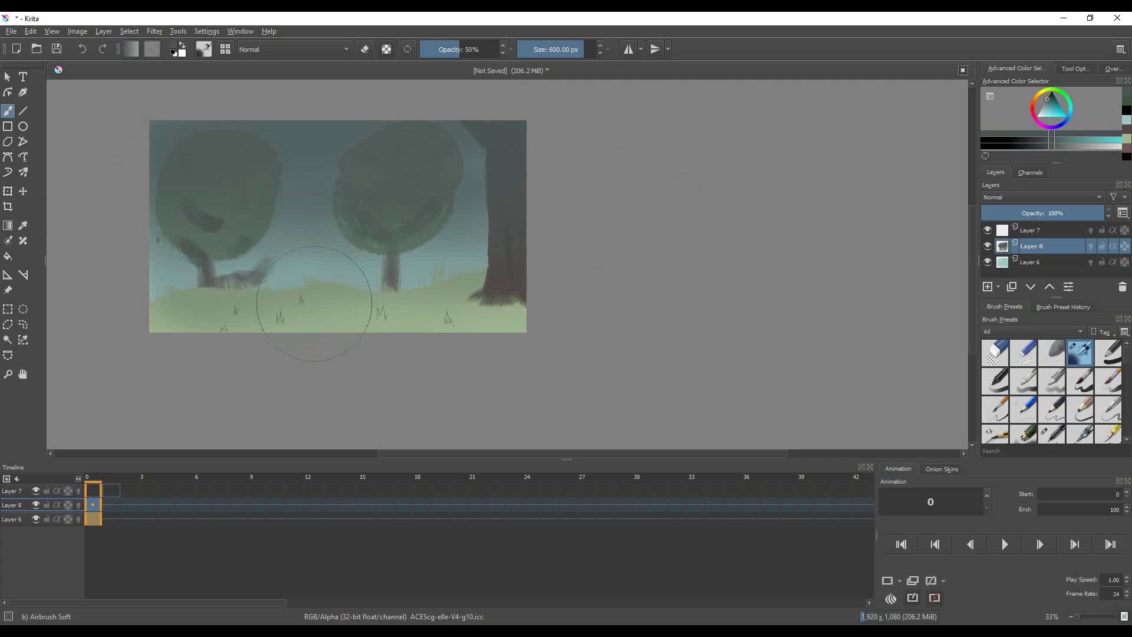
# Draw a short black diagonal line on Layer 12 at frame 0, at the canvas's right edge beside the trunk base, using Pencil-2
pyautogui.click(29, 494)
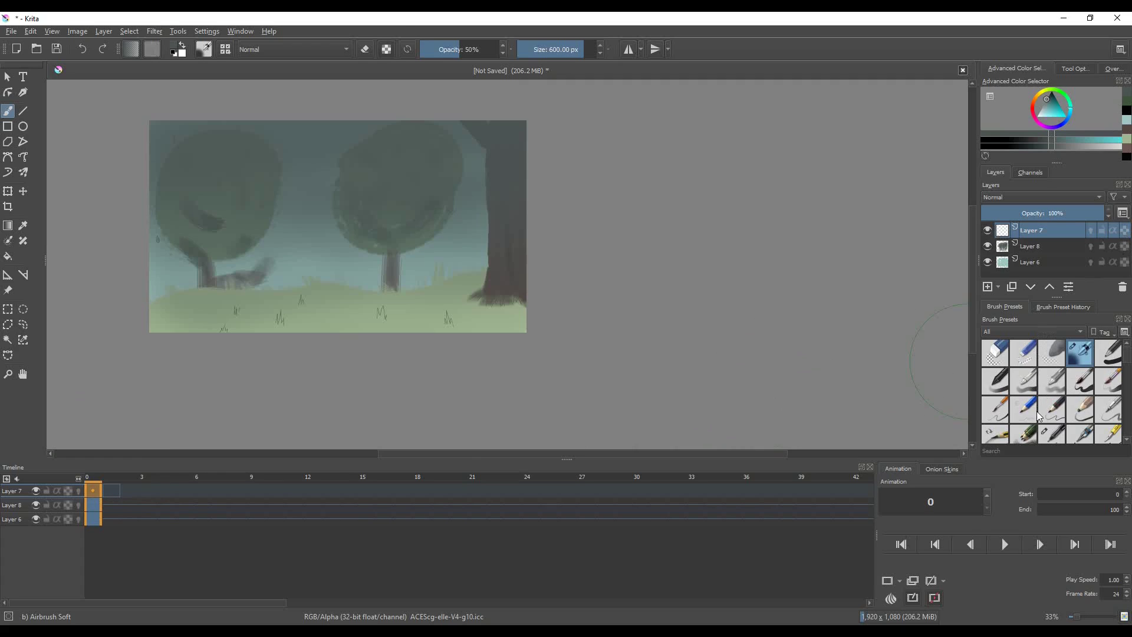
pyautogui.click(1061, 410)
pyautogui.moveTo(1046, 110); pyautogui.dragTo(1052, 90)
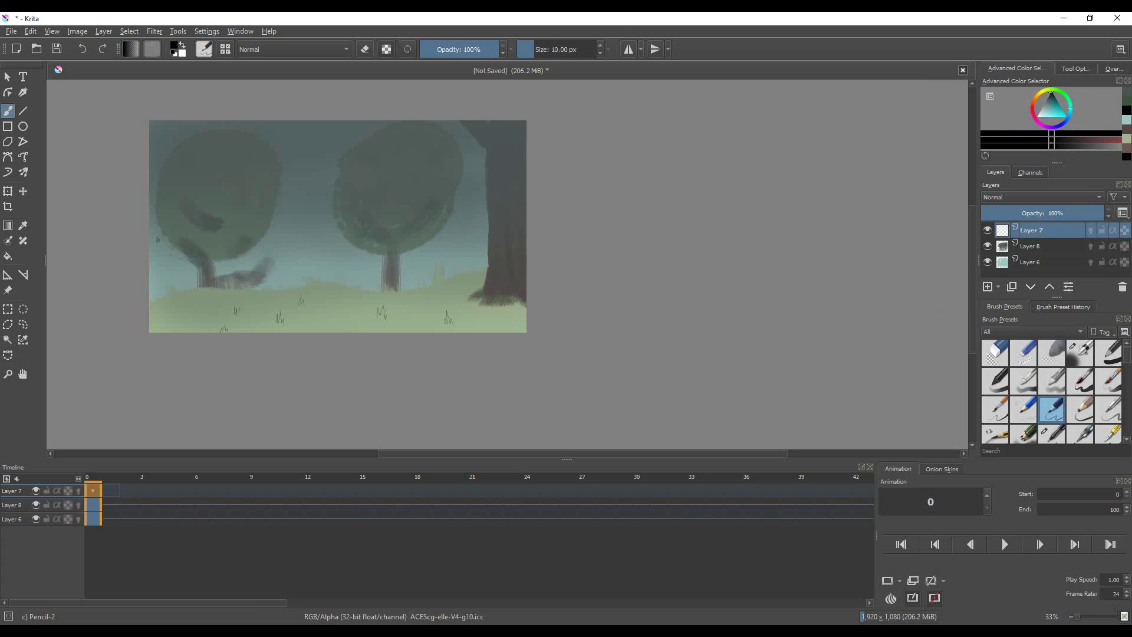
pyautogui.scroll(3, 398, 307)
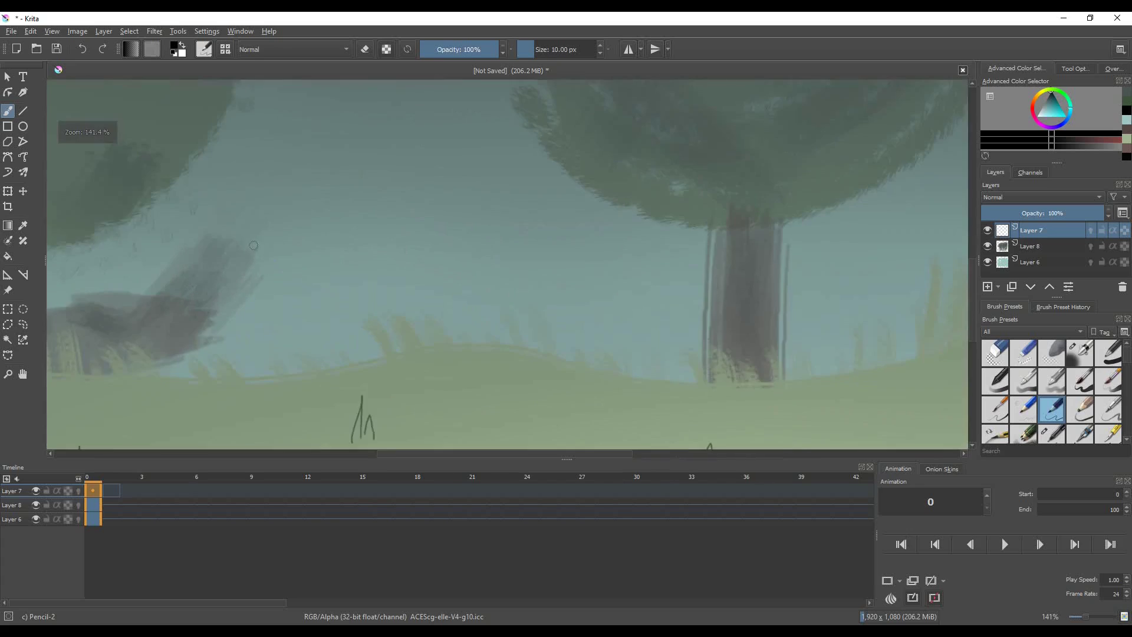
pyautogui.scroll(-2, 531, 295)
pyautogui.scroll(1, 707, 289)
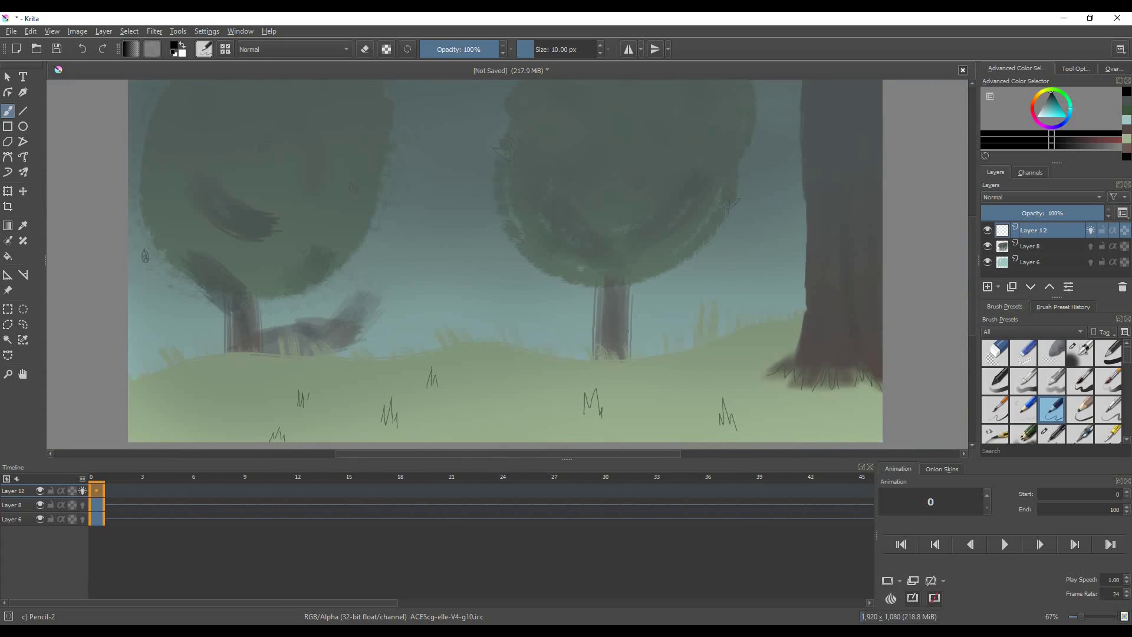
pyautogui.hotkey('ctrl', 'z')
pyautogui.moveTo(881, 342)
pyautogui.mouseDown()
pyautogui.moveTo(870, 358)
pyautogui.moveTo(881, 345)
pyautogui.mouseUp()
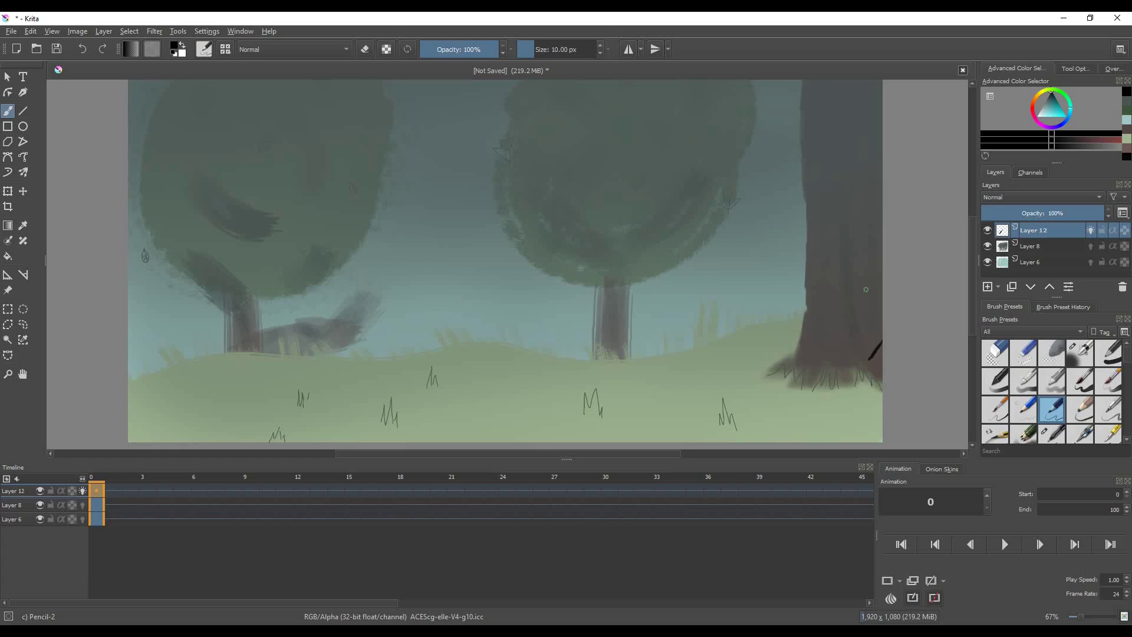
pyautogui.press('Right')
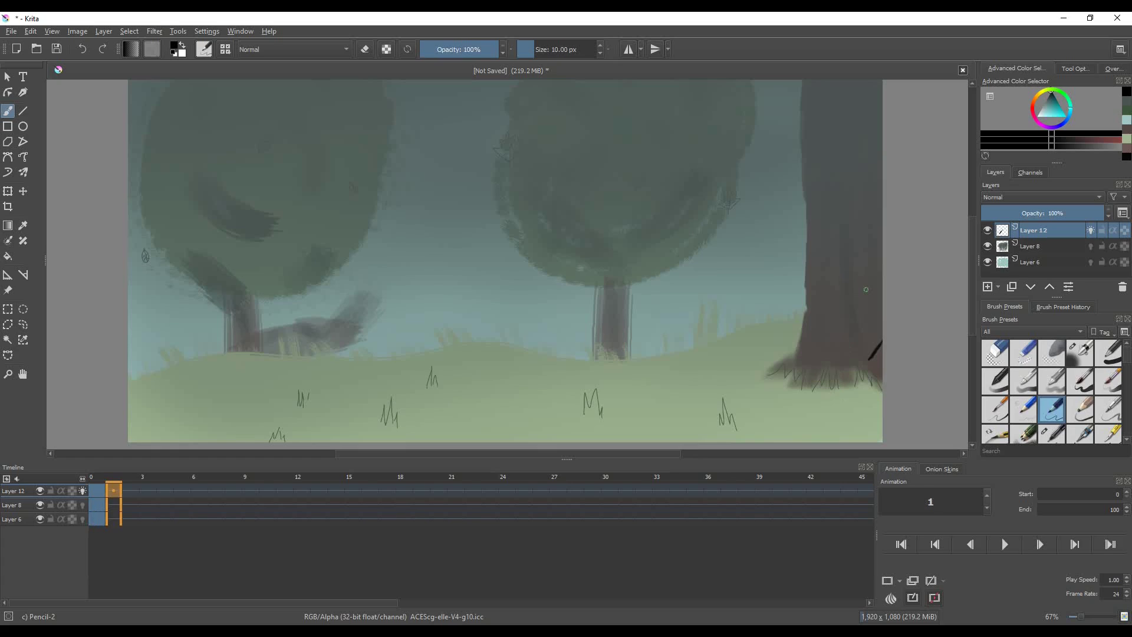
pyautogui.hotkey('ctrl', 'z')
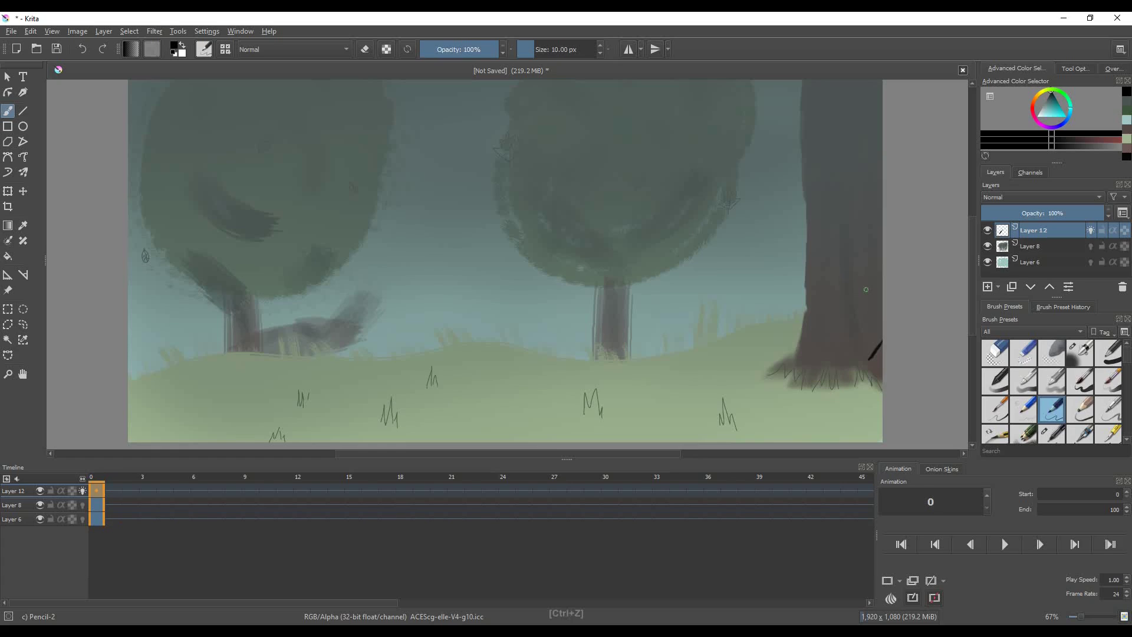
pyautogui.press('Right')
pyautogui.hotkey('ctrl', 'z')
pyautogui.press('Right')
pyautogui.hotkey('ctrl', 'z')
pyautogui.press('Right')
pyautogui.hotkey('ctrl', 'z')
# Fill Layer 12 of the animation with consecutive blank frames from frame 1 through frame 190
pyautogui.press('Right')
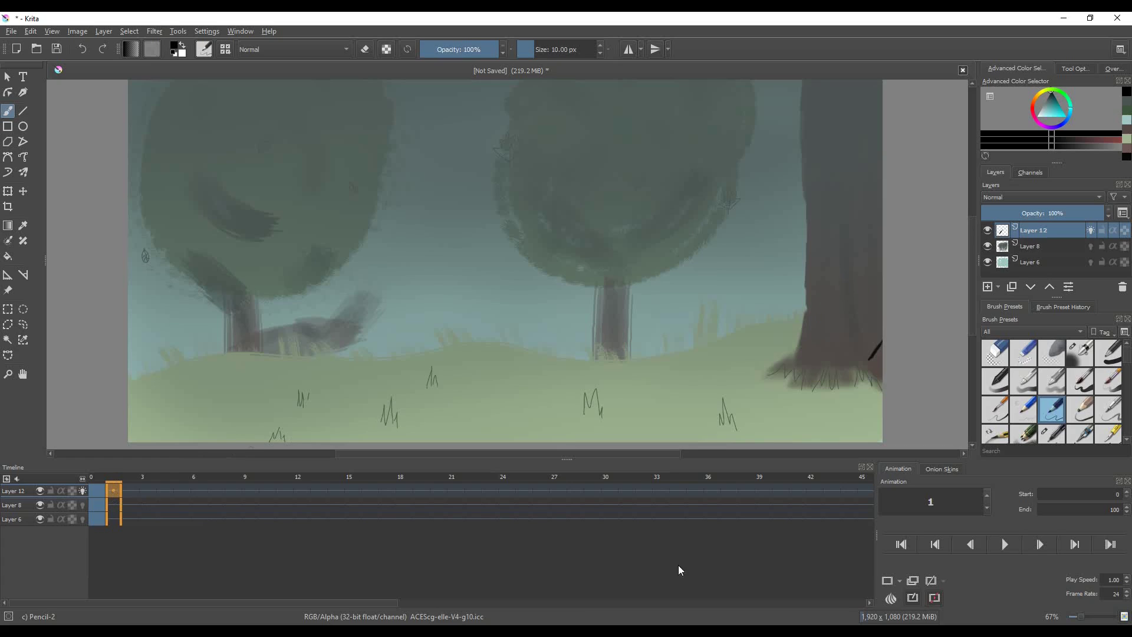
pyautogui.click(891, 585)
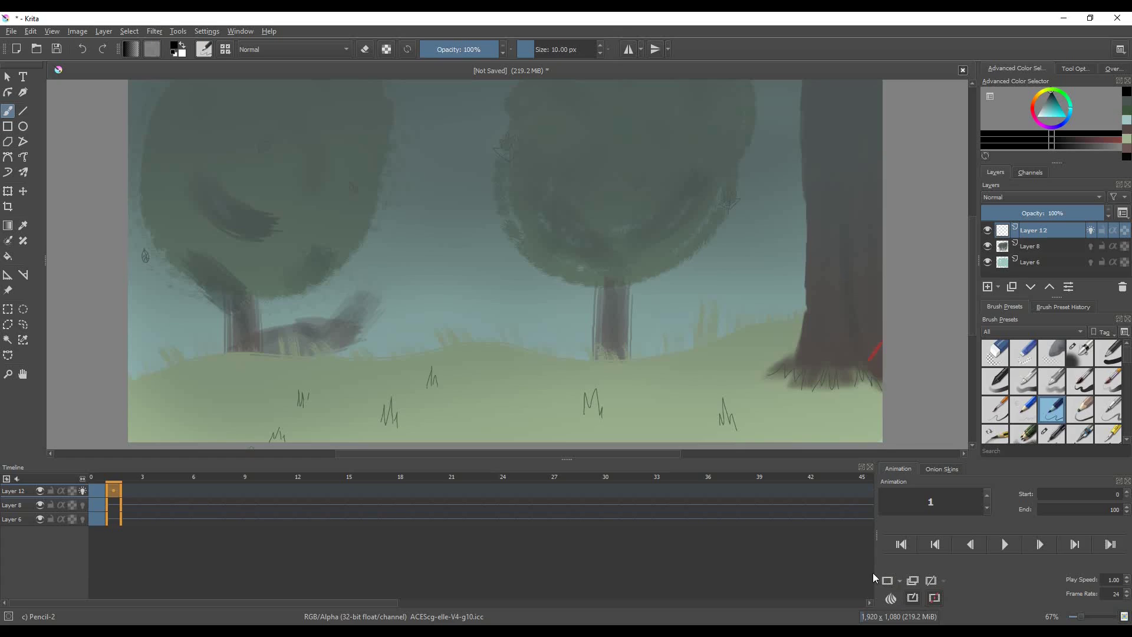
pyautogui.press('.')
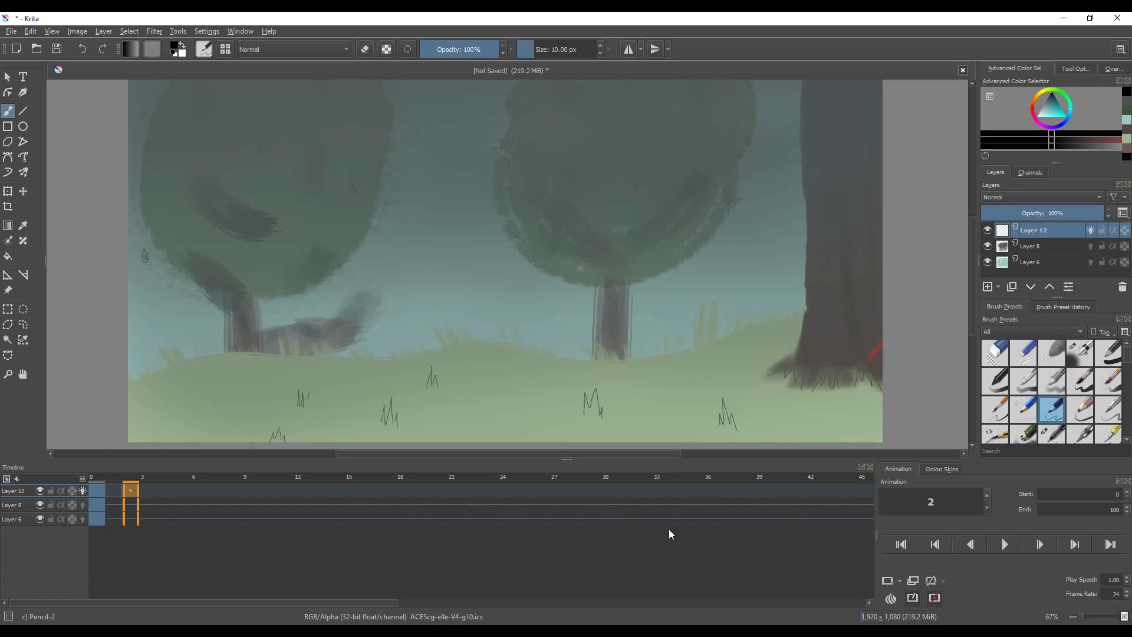
pyautogui.press('.')
pyautogui.press(',')
pyautogui.click(887, 581)
pyautogui.click(890, 583)
pyautogui.click(891, 583)
pyautogui.click(891, 582)
pyautogui.click(890, 583)
pyautogui.click(890, 583)
pyautogui.click(891, 583)
pyautogui.click(890, 583)
pyautogui.click(891, 583)
pyautogui.click(890, 582)
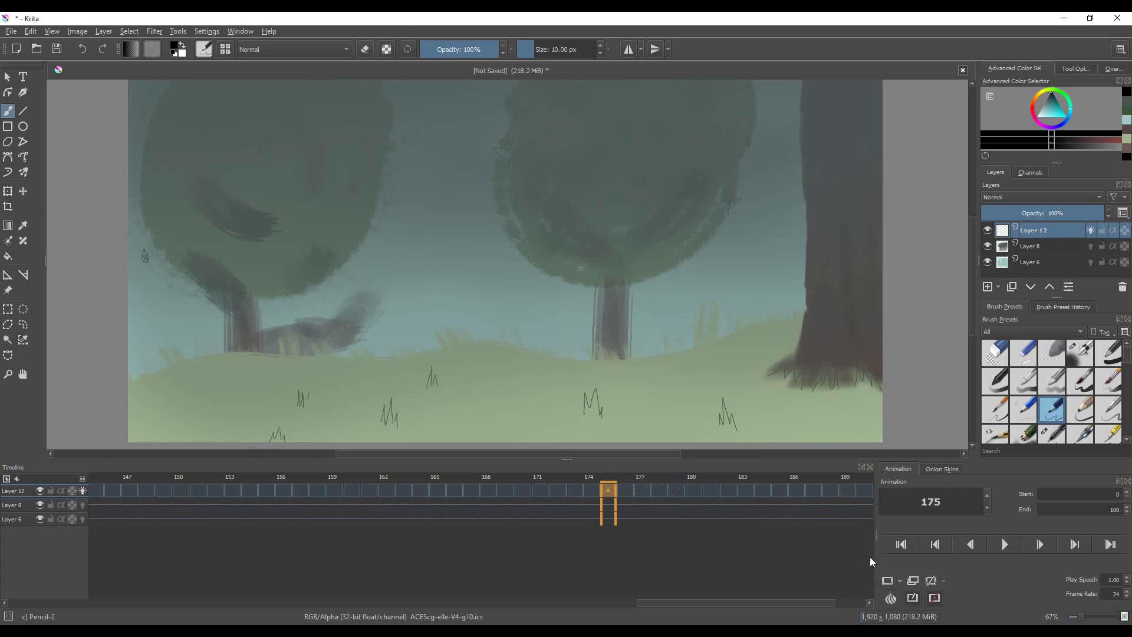
# Continue adding blank frames to Layer 12 from frame 191 through frame 200
pyautogui.hscroll(2, 737, 601)
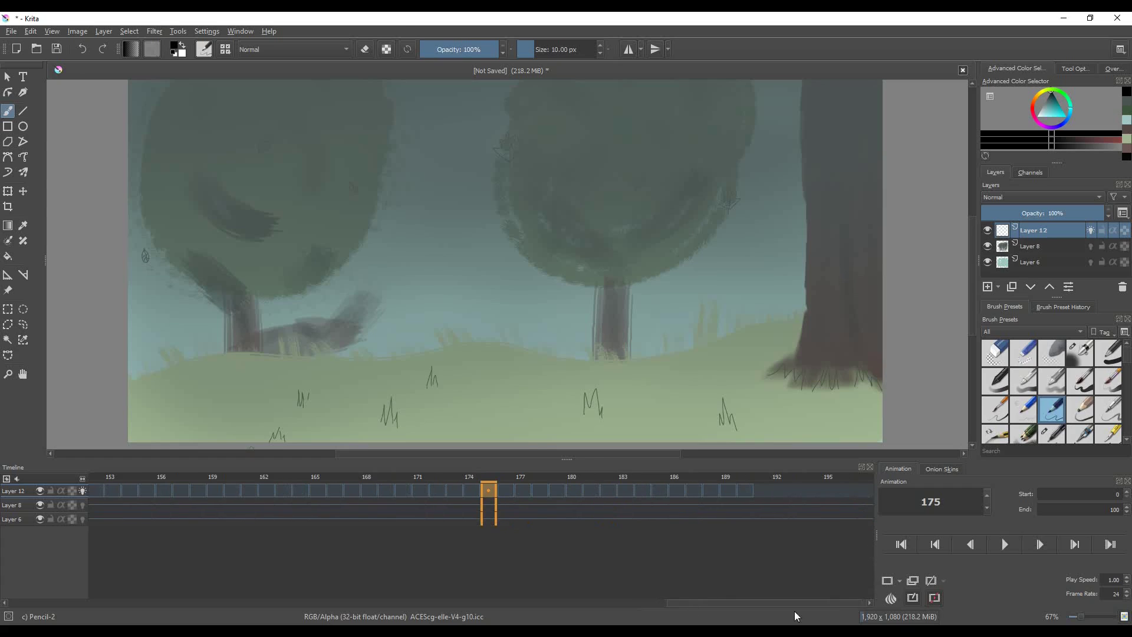
pyautogui.click(761, 476)
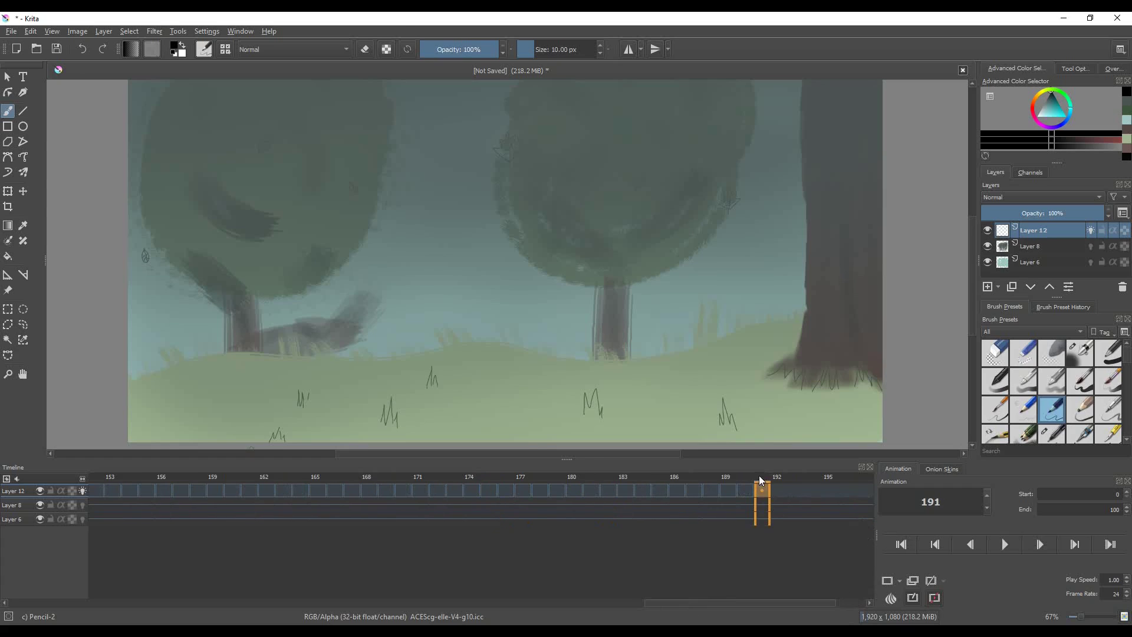
pyautogui.click(889, 583)
pyautogui.click(889, 583)
pyautogui.click(888, 583)
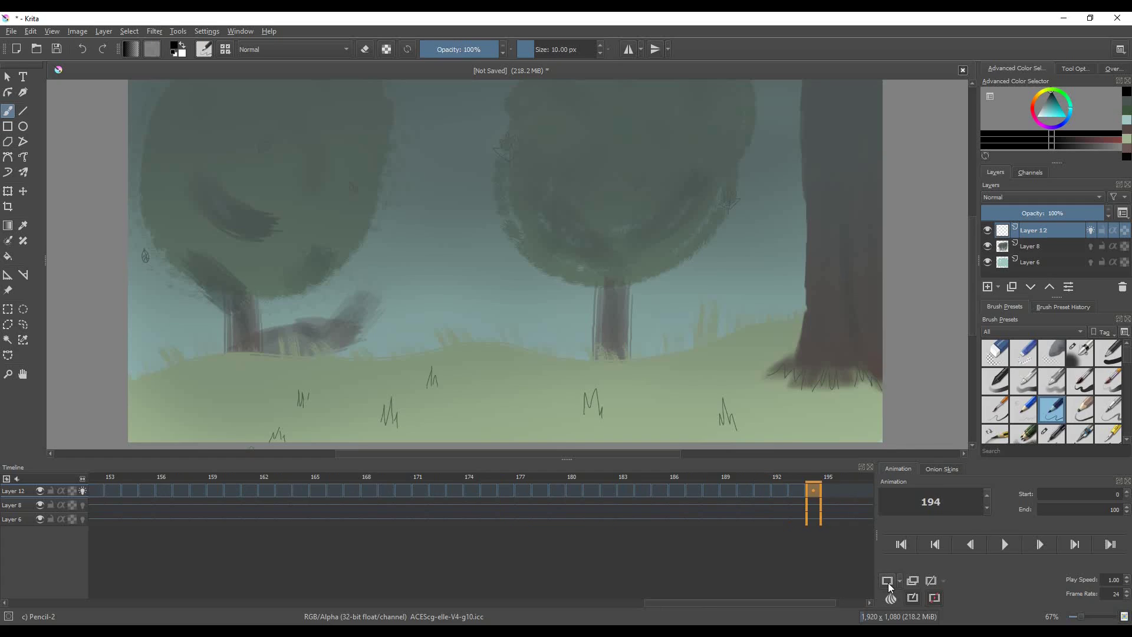
pyautogui.click(888, 583)
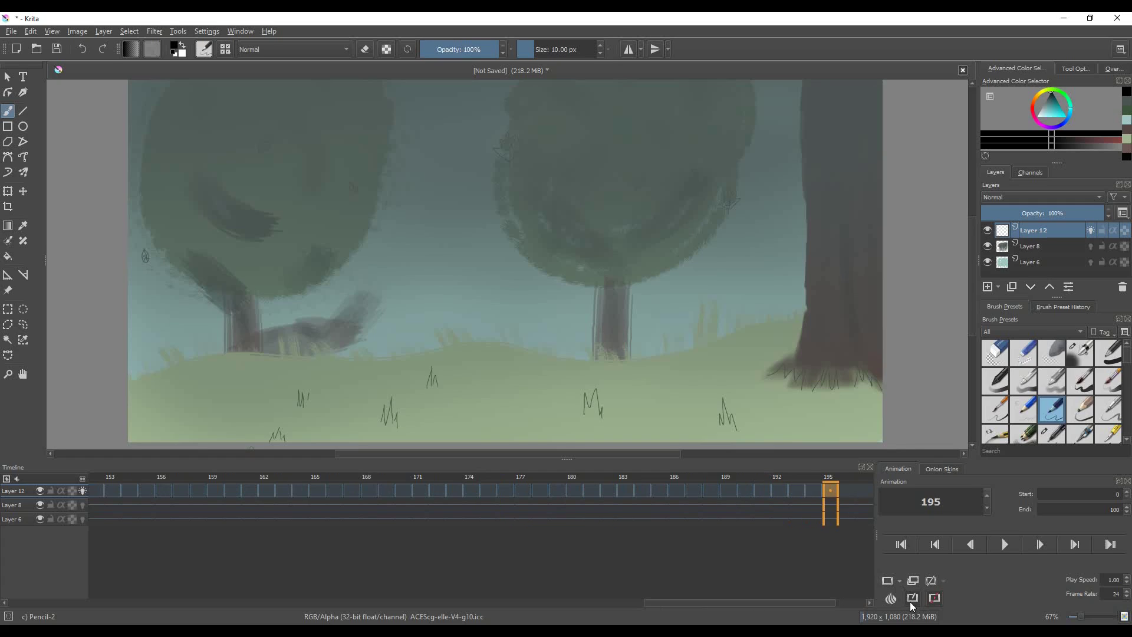
pyautogui.click(887, 583)
pyautogui.click(887, 583)
pyautogui.click(887, 583)
pyautogui.click(887, 583)
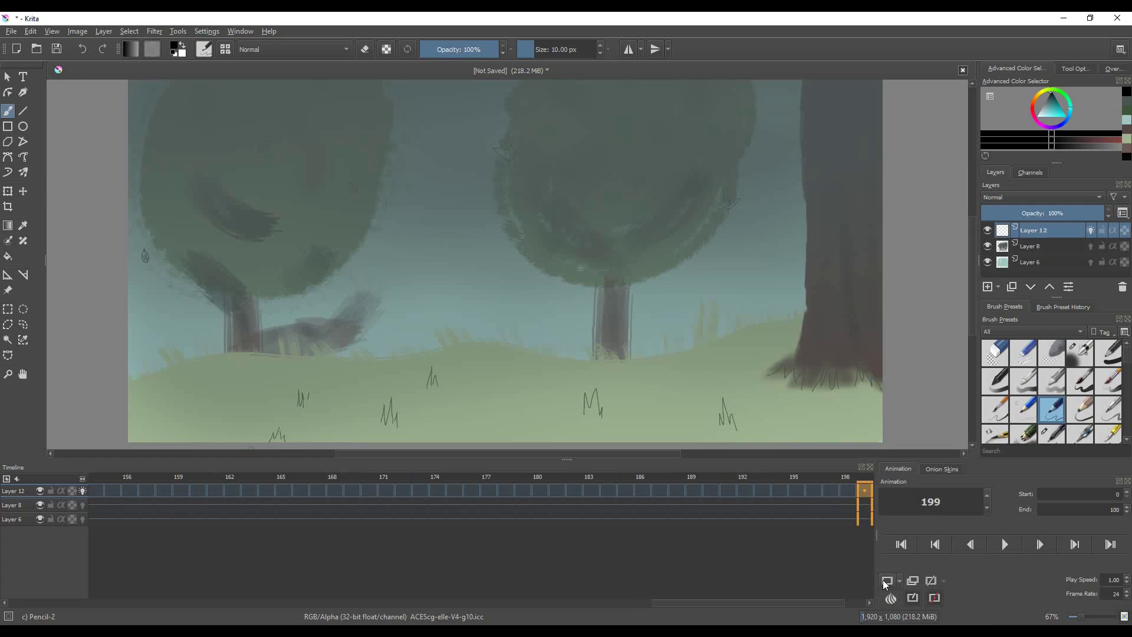
pyautogui.click(887, 582)
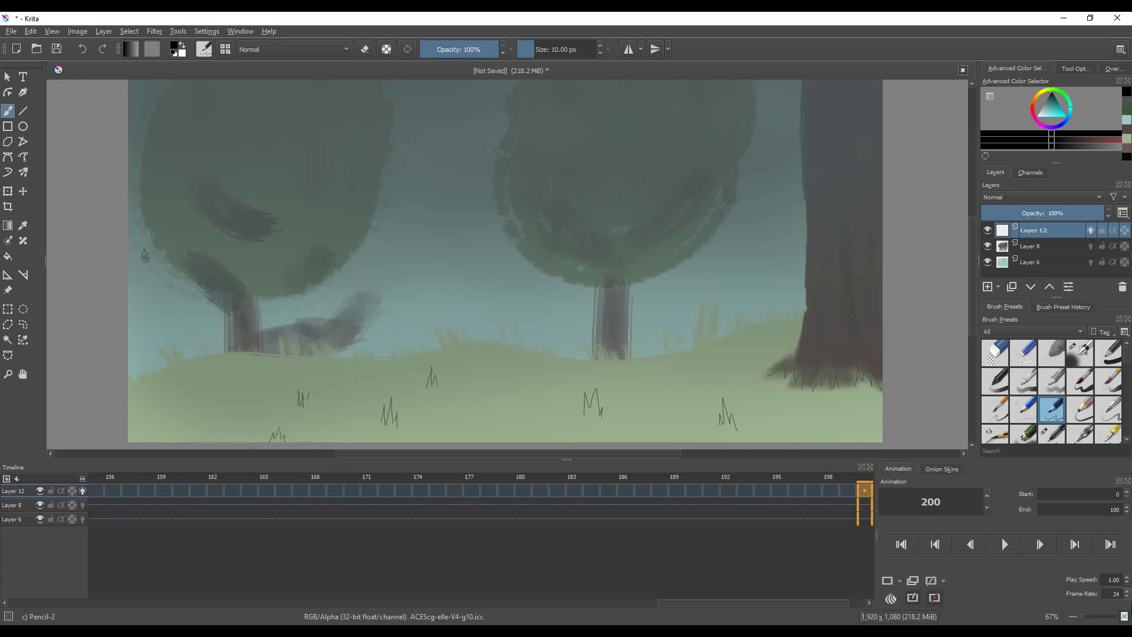
# Set the animation's frame rate to 12
pyautogui.doubleClick(1115, 594)
pyautogui.press('BackSpace')
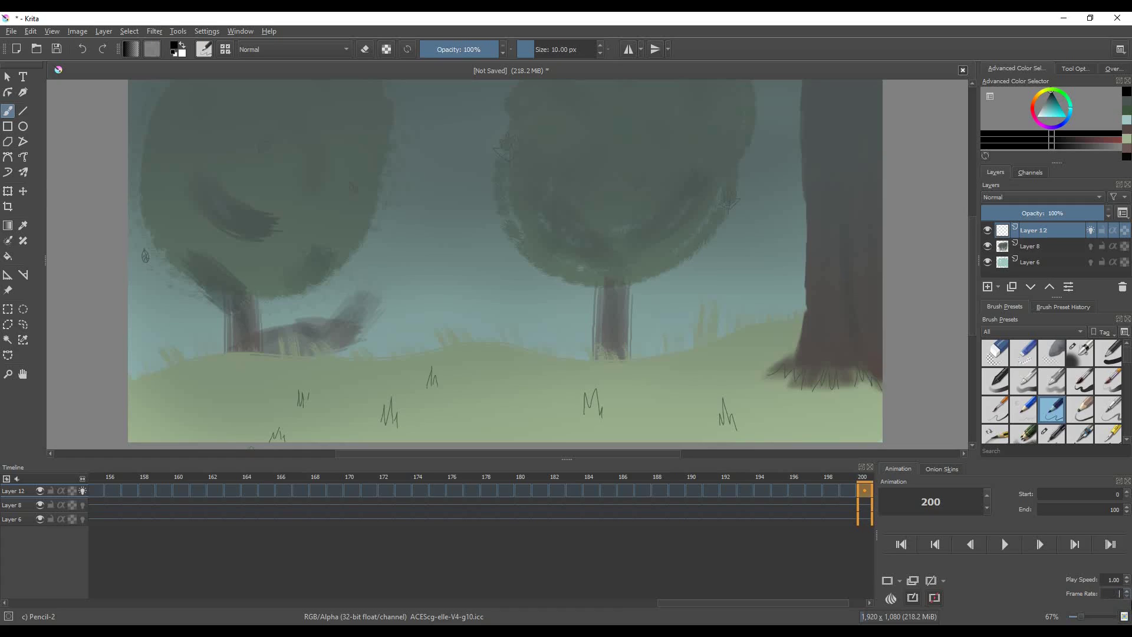
pyautogui.write('12')
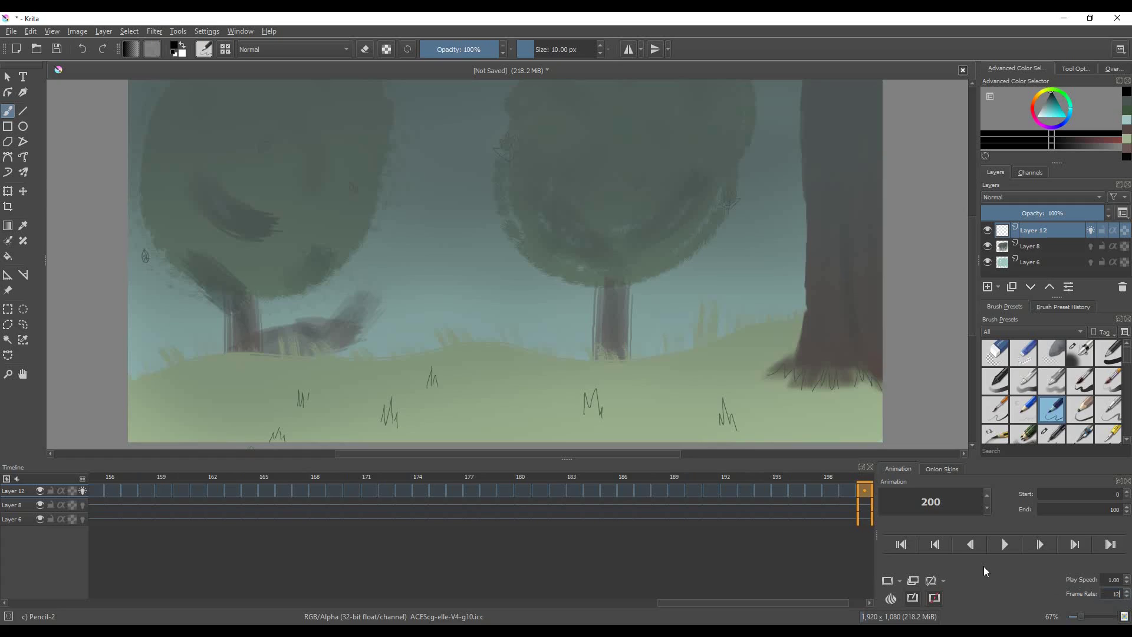
# Return to frame 0 and add a short black diagonal line at the canvas's left edge, just above the ground
pyautogui.press('Home')
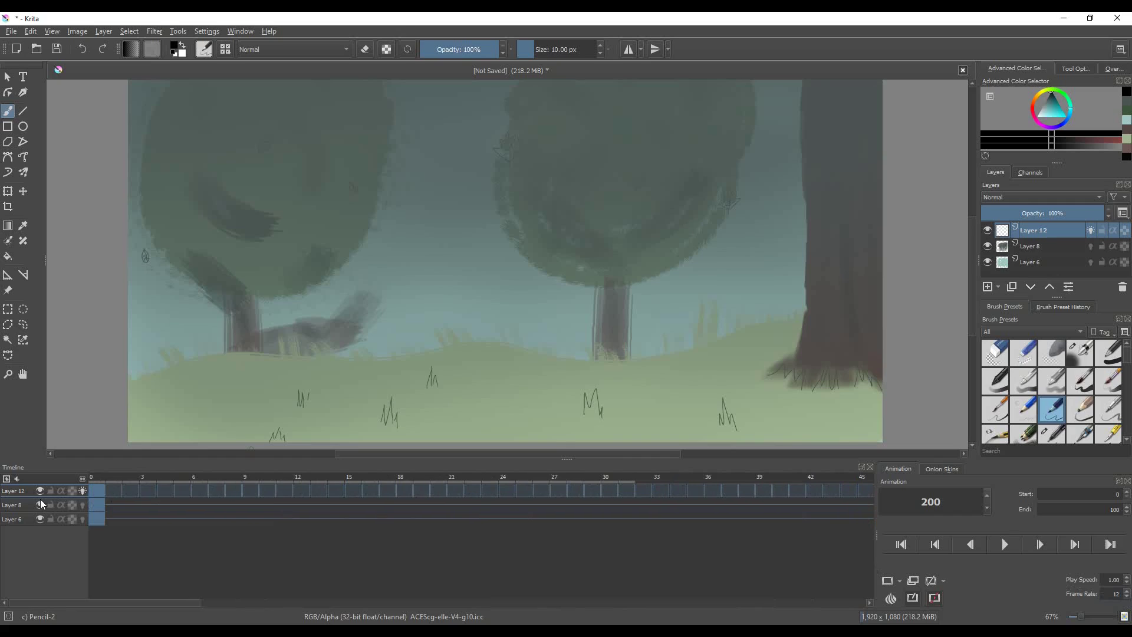
pyautogui.click(96, 479)
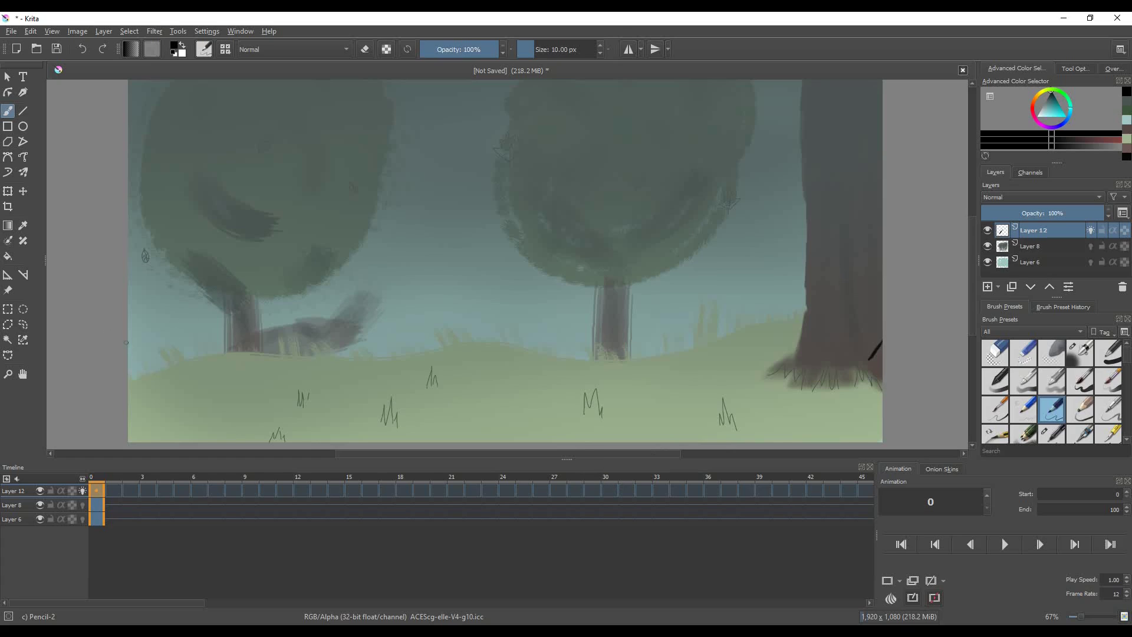
pyautogui.moveTo(128, 342); pyautogui.dragTo(138, 352)
# On frame 1, draw longer diagonal lines slanting inward and down from the canvas's left and right edges, following the onion-skin strokes
pyautogui.press('Right')
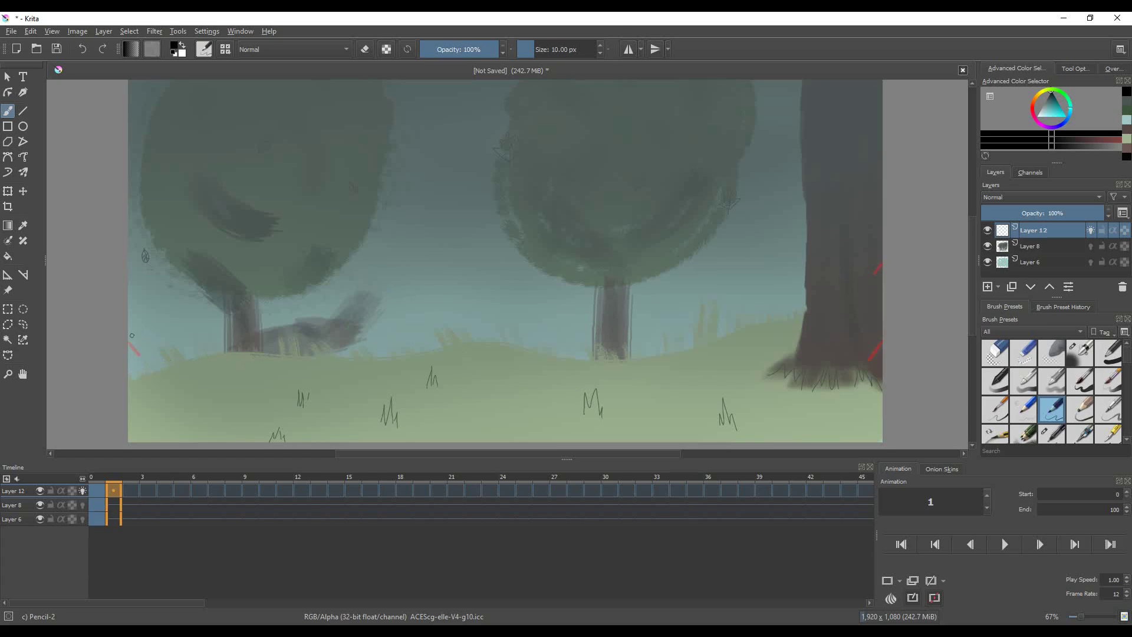
pyautogui.moveTo(129, 340); pyautogui.dragTo(156, 378)
pyautogui.moveTo(880, 344); pyautogui.dragTo(853, 380)
# On frame 2, draw slightly longer, thicker curved lines reaching inward to the ground from both canvas edges
pyautogui.press('Right')
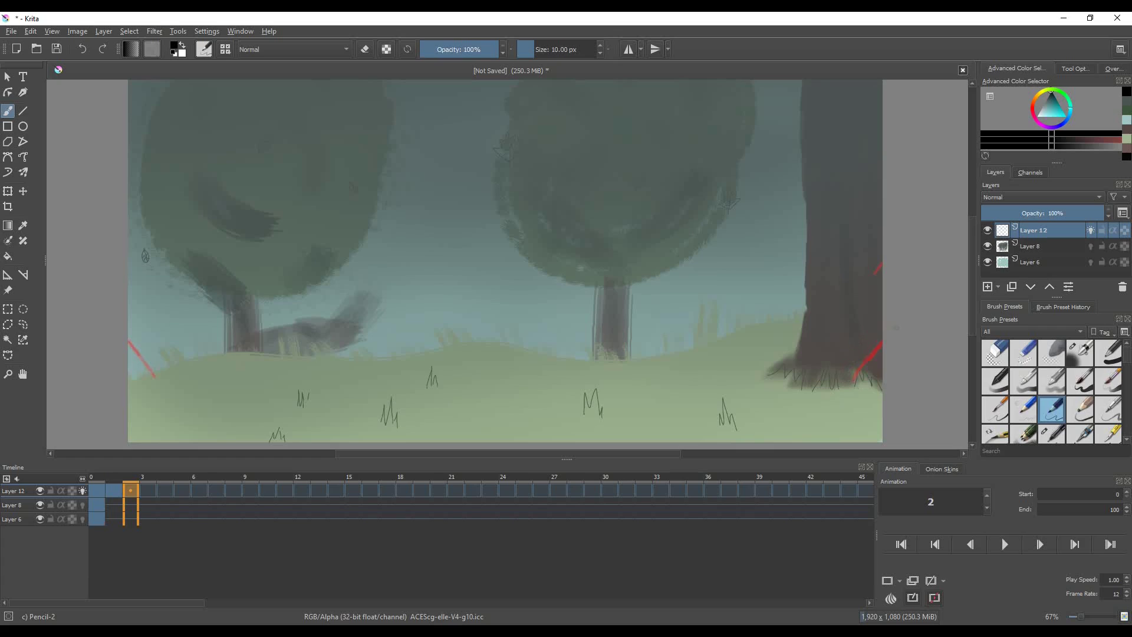
pyautogui.moveTo(880, 344); pyautogui.dragTo(848, 385)
pyautogui.moveTo(134, 348); pyautogui.dragTo(157, 386)
pyautogui.moveTo(147, 367)
pyautogui.mouseDown()
pyautogui.moveTo(128, 333)
pyautogui.moveTo(158, 389)
pyautogui.mouseUp()
pyautogui.moveTo(844, 391); pyautogui.dragTo(850, 373)
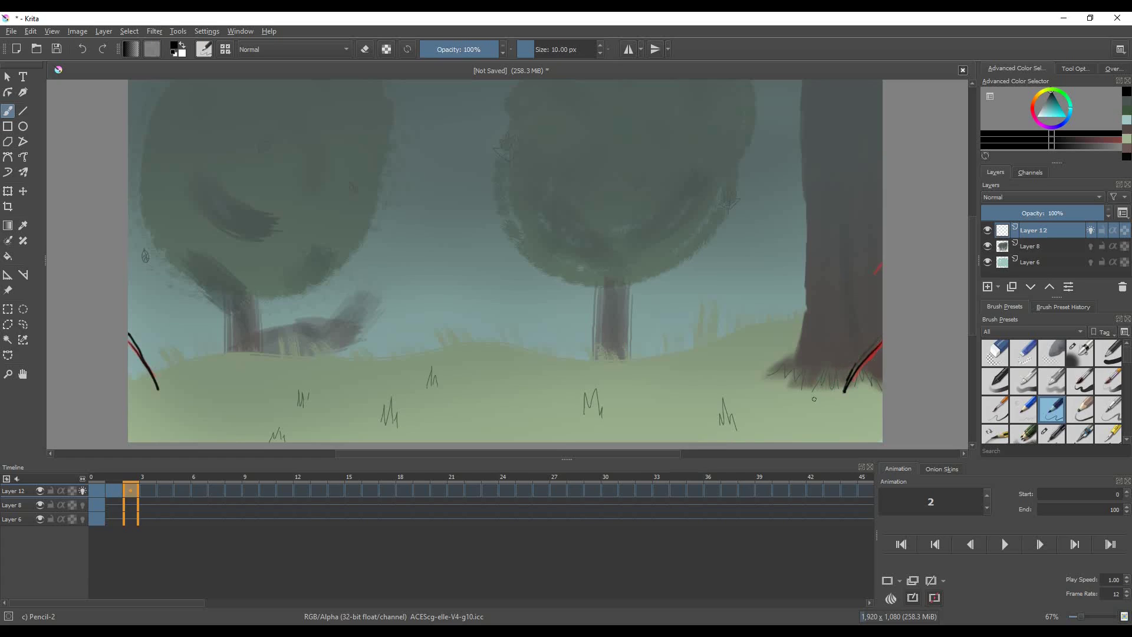
# On frame 3, draw taller curved lines at both canvas edges, extend the left one upward, and advance to frame 4
pyautogui.press('.')
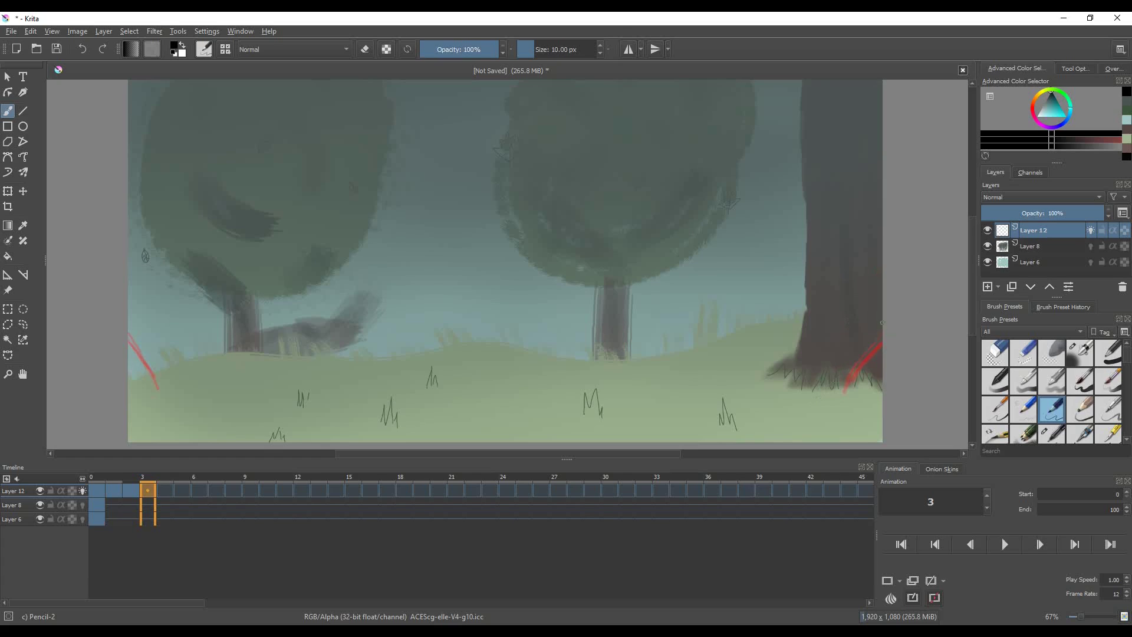
pyautogui.moveTo(883, 319); pyautogui.dragTo(844, 392)
pyautogui.moveTo(133, 325); pyautogui.dragTo(156, 391)
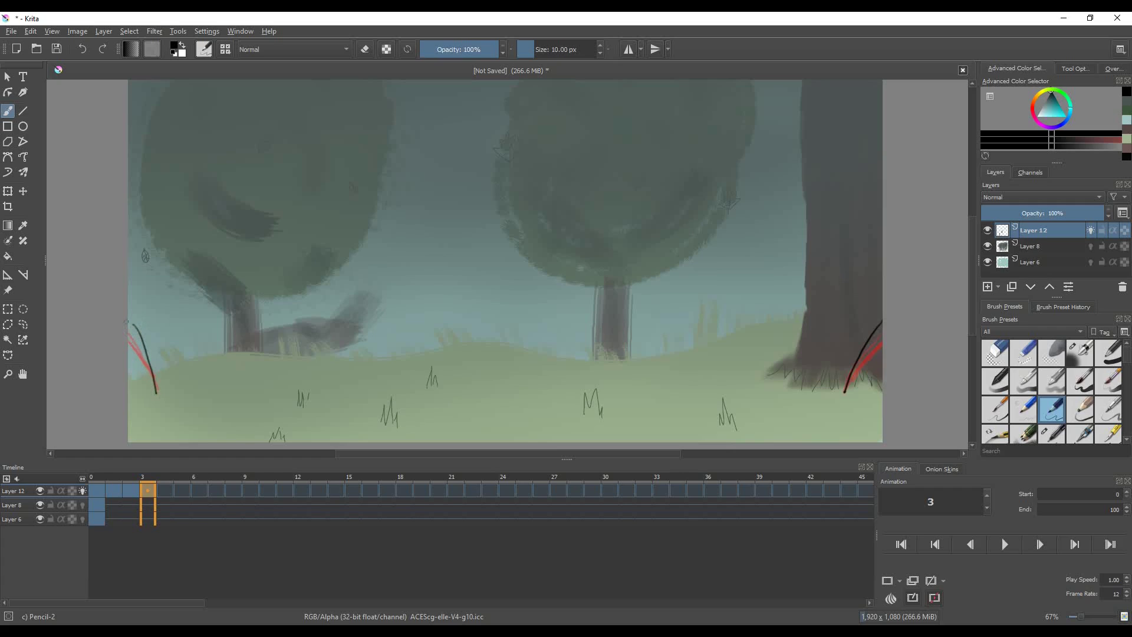
pyautogui.moveTo(135, 324)
pyautogui.mouseDown()
pyautogui.moveTo(128, 366)
pyautogui.moveTo(126, 265)
pyautogui.moveTo(141, 322)
pyautogui.moveTo(128, 272)
pyautogui.mouseUp()
pyautogui.press('.')
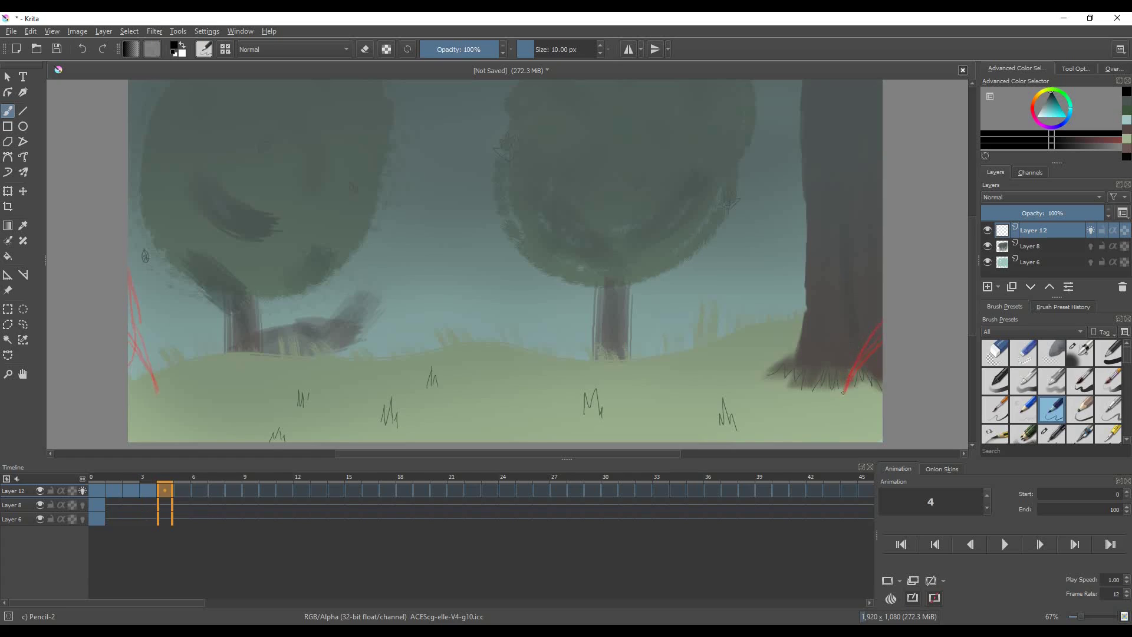
# On frame 4, draw the legs and torso of a stick figure at the canvas's right edge and a full stick figure at the left edge
pyautogui.moveTo(844, 392)
pyautogui.mouseDown()
pyautogui.moveTo(862, 288)
pyautogui.moveTo(878, 378)
pyautogui.mouseUp()
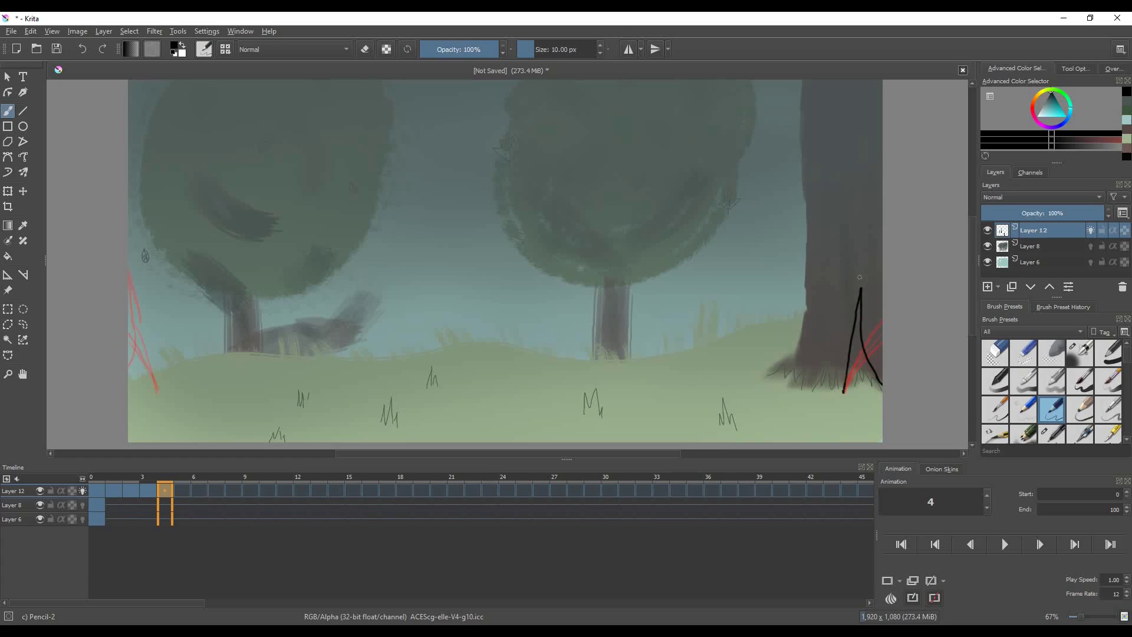
pyautogui.moveTo(863, 289); pyautogui.dragTo(866, 222)
pyautogui.moveTo(135, 324); pyautogui.dragTo(151, 388)
pyautogui.moveTo(136, 328); pyautogui.dragTo(164, 368)
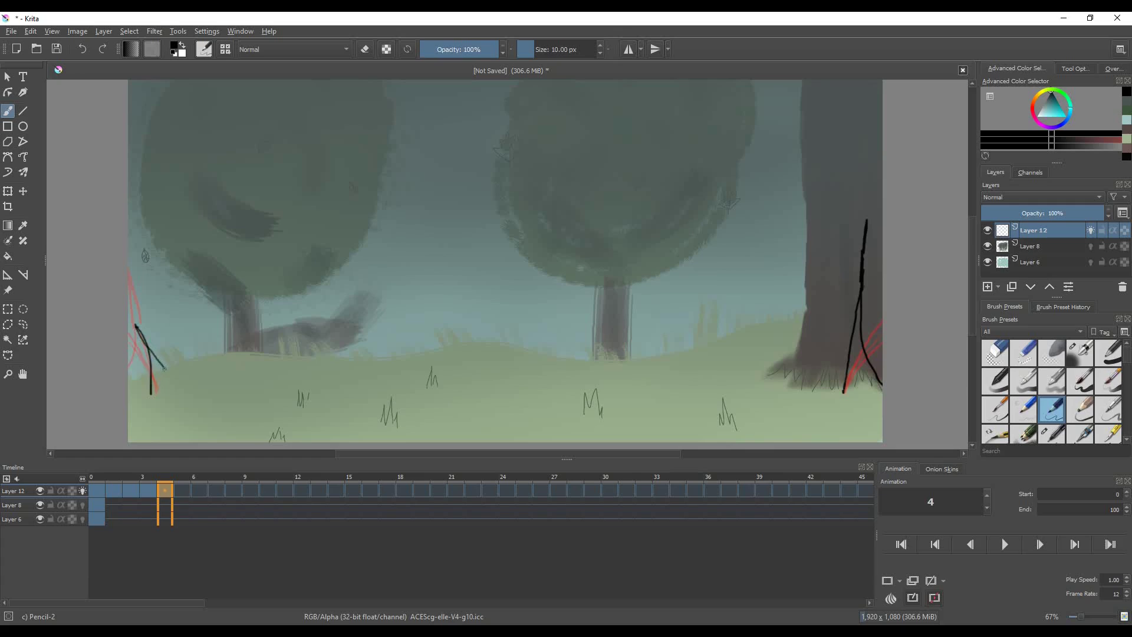
pyautogui.moveTo(137, 330)
pyautogui.mouseDown()
pyautogui.moveTo(140, 270)
pyautogui.moveTo(155, 323)
pyautogui.mouseUp()
pyautogui.moveTo(140, 271); pyautogui.dragTo(128, 328)
pyautogui.moveTo(135, 258)
pyautogui.mouseDown()
pyautogui.moveTo(138, 238)
pyautogui.moveTo(161, 261)
pyautogui.moveTo(152, 276)
pyautogui.moveTo(139, 274)
pyautogui.moveTo(154, 248)
pyautogui.moveTo(156, 260)
pyautogui.moveTo(142, 259)
pyautogui.moveTo(148, 238)
pyautogui.moveTo(147, 272)
pyautogui.moveTo(145, 237)
pyautogui.moveTo(158, 258)
pyautogui.moveTo(143, 259)
pyautogui.mouseUp()
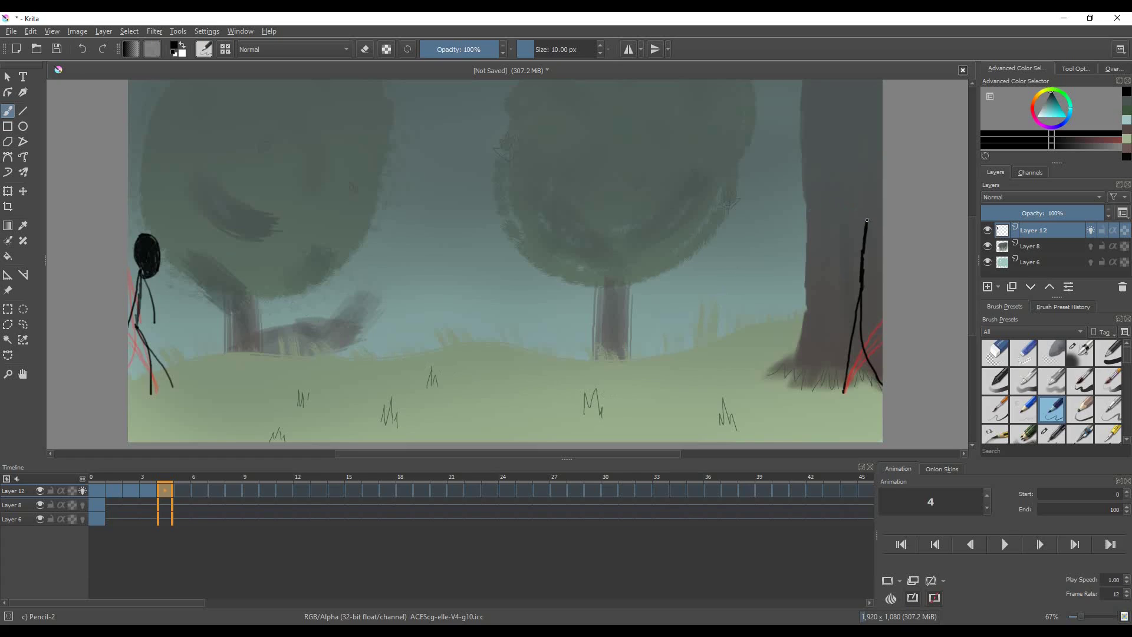
# Draw the right figure's hanging arm, outstretched arm with a filled blob and filled round head, and advance to frame 5
pyautogui.moveTo(867, 220); pyautogui.dragTo(878, 316)
pyautogui.moveTo(867, 221); pyautogui.dragTo(755, 267)
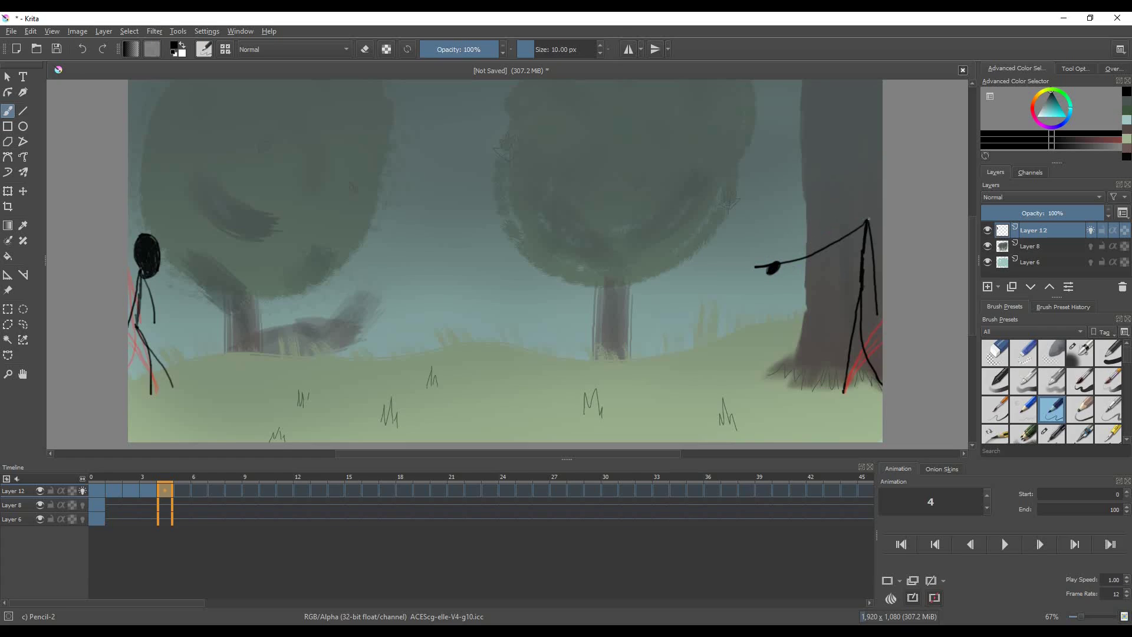
pyautogui.moveTo(867, 221); pyautogui.dragTo(851, 203)
pyautogui.moveTo(858, 211); pyautogui.dragTo(860, 214)
pyautogui.moveTo(867, 210); pyautogui.dragTo(858, 208)
pyautogui.press('Right')
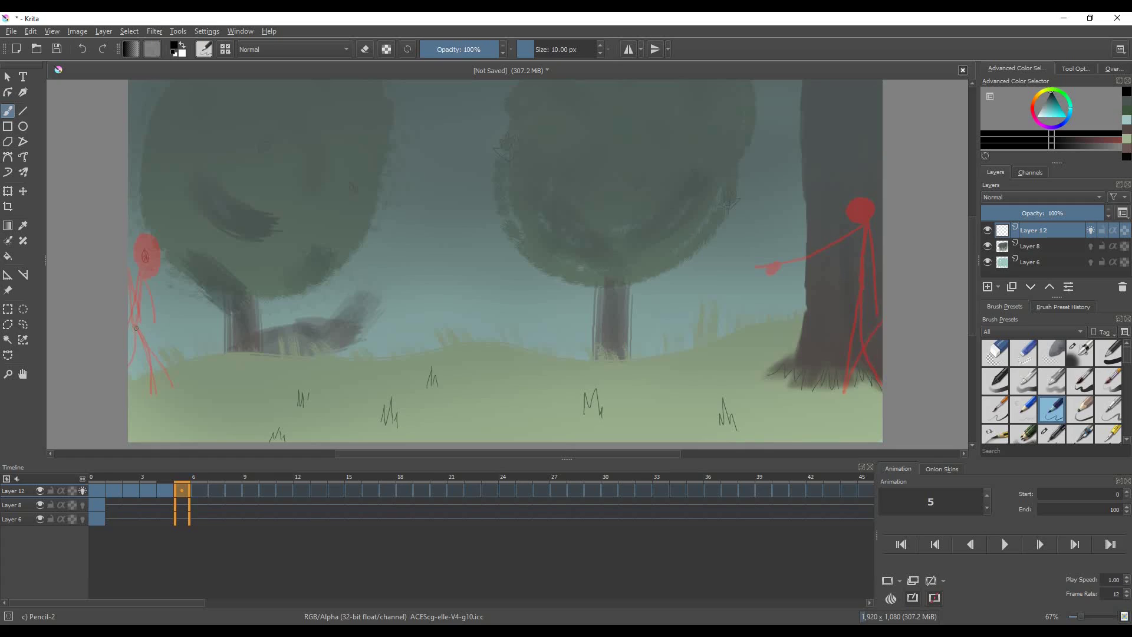
# On frame 5, draw the left stick figure leaning forward with both arms trailing behind and a filled round head further inward
pyautogui.moveTo(139, 316)
pyautogui.mouseDown()
pyautogui.moveTo(147, 322)
pyautogui.moveTo(176, 389)
pyautogui.mouseUp()
pyautogui.moveTo(147, 325); pyautogui.dragTo(148, 397)
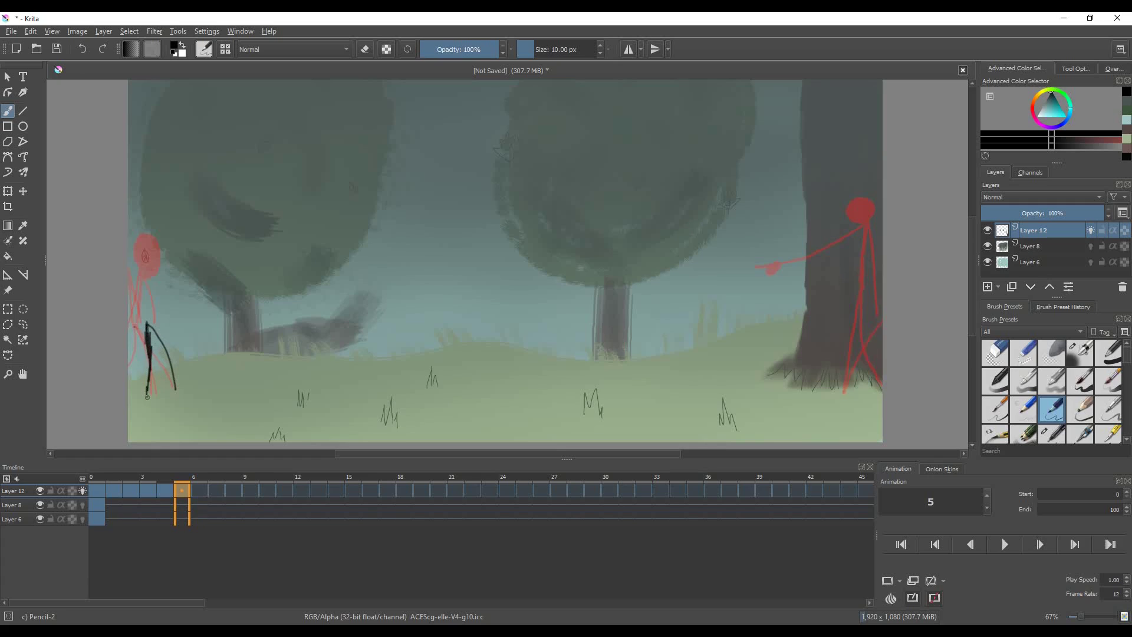
pyautogui.moveTo(147, 327); pyautogui.dragTo(171, 270)
pyautogui.moveTo(172, 268); pyautogui.dragTo(130, 318)
pyautogui.moveTo(172, 269)
pyautogui.mouseDown()
pyautogui.moveTo(125, 294)
pyautogui.moveTo(163, 260)
pyautogui.moveTo(193, 263)
pyautogui.moveTo(184, 273)
pyautogui.moveTo(167, 269)
pyautogui.moveTo(180, 251)
pyautogui.moveTo(177, 271)
pyautogui.moveTo(181, 253)
pyautogui.moveTo(192, 255)
pyautogui.moveTo(172, 253)
pyautogui.moveTo(166, 264)
pyautogui.moveTo(164, 251)
pyautogui.moveTo(183, 241)
pyautogui.mouseUp()
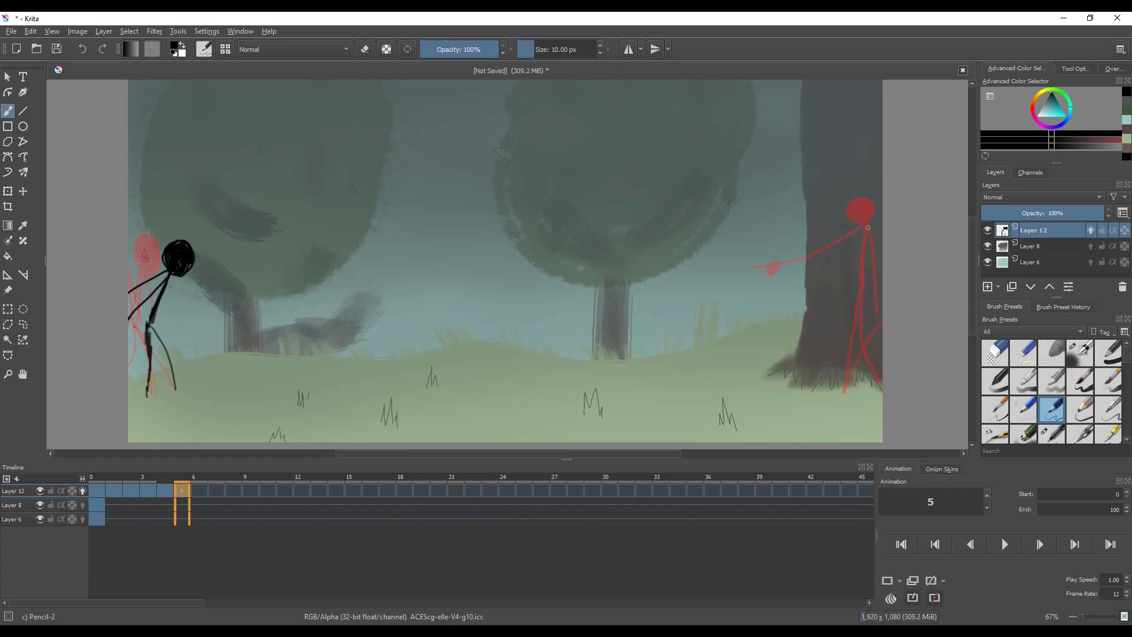
# Draw the right figure's torso, bent legs and hanging arm on frame 5, with the outstretched arm and its blob pointing lower
pyautogui.moveTo(867, 224); pyautogui.dragTo(841, 391)
pyautogui.moveTo(856, 316)
pyautogui.mouseDown()
pyautogui.moveTo(847, 348)
pyautogui.moveTo(852, 339)
pyautogui.moveTo(855, 364)
pyautogui.moveTo(873, 377)
pyautogui.mouseUp()
pyautogui.moveTo(867, 230); pyautogui.dragTo(873, 320)
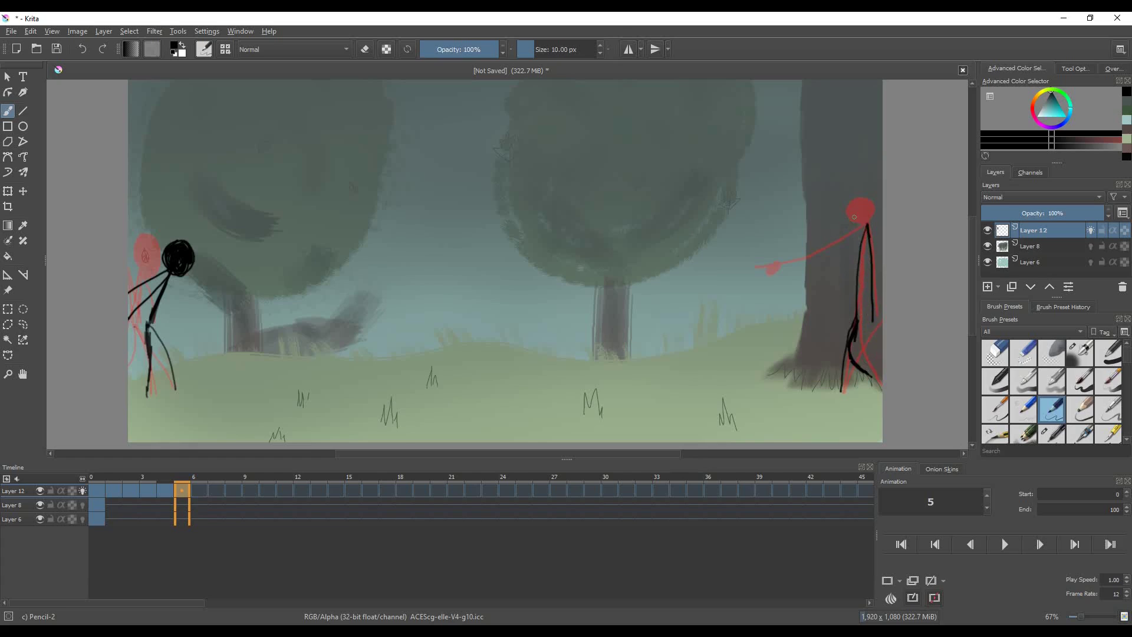
pyautogui.moveTo(867, 225); pyautogui.dragTo(744, 308)
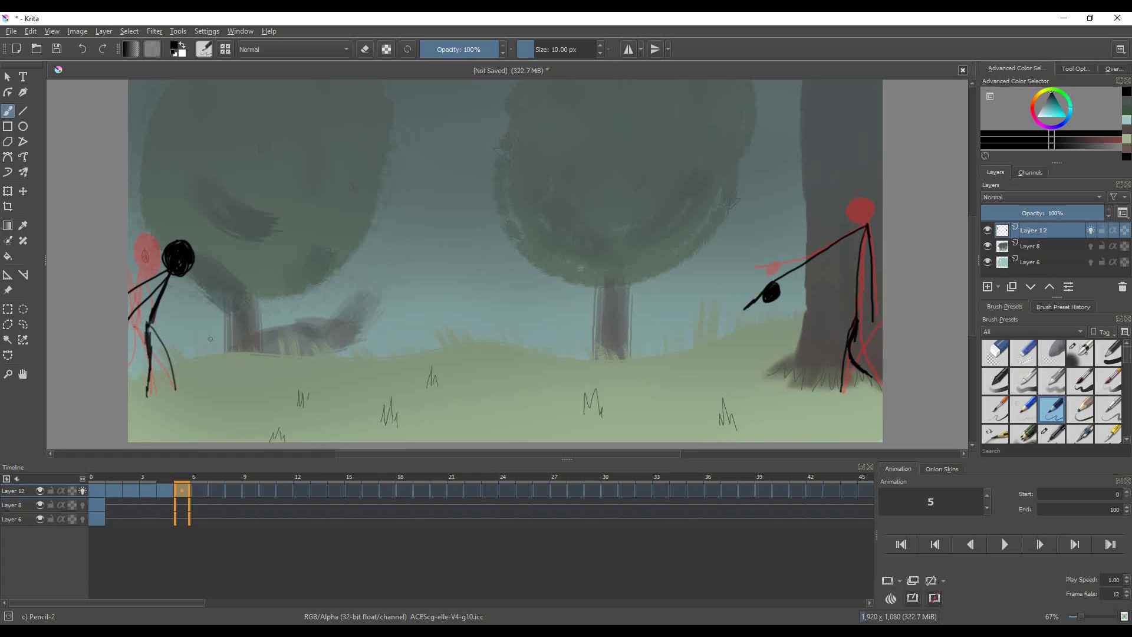
# Play the animation twice from frame 0 to check the motion of both figures
pyautogui.click(93, 478)
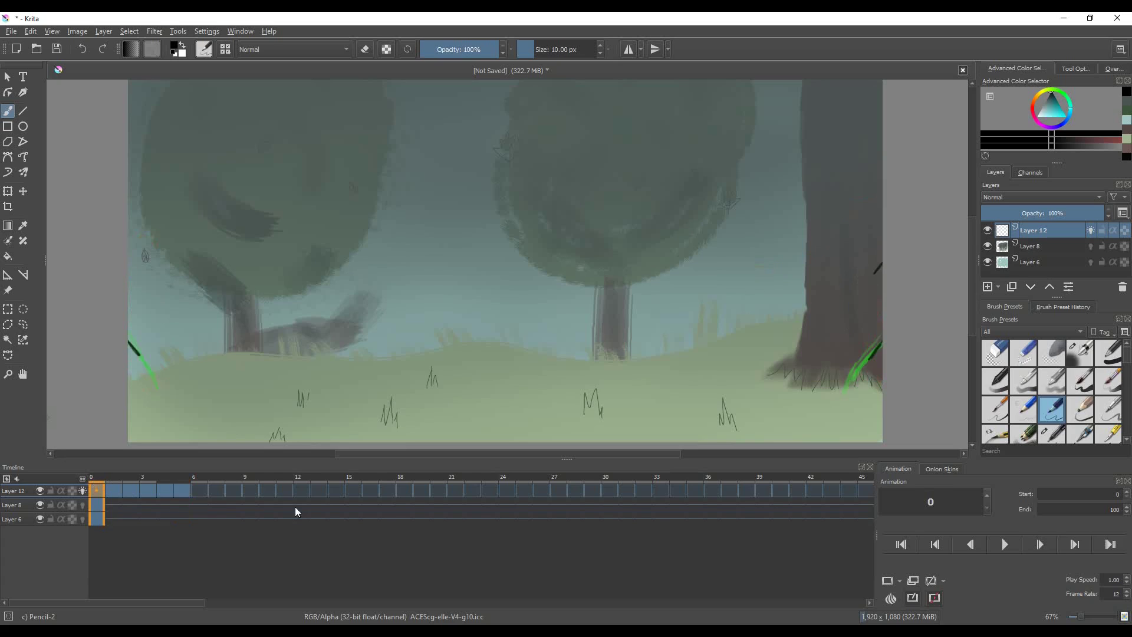
pyautogui.click(1004, 544)
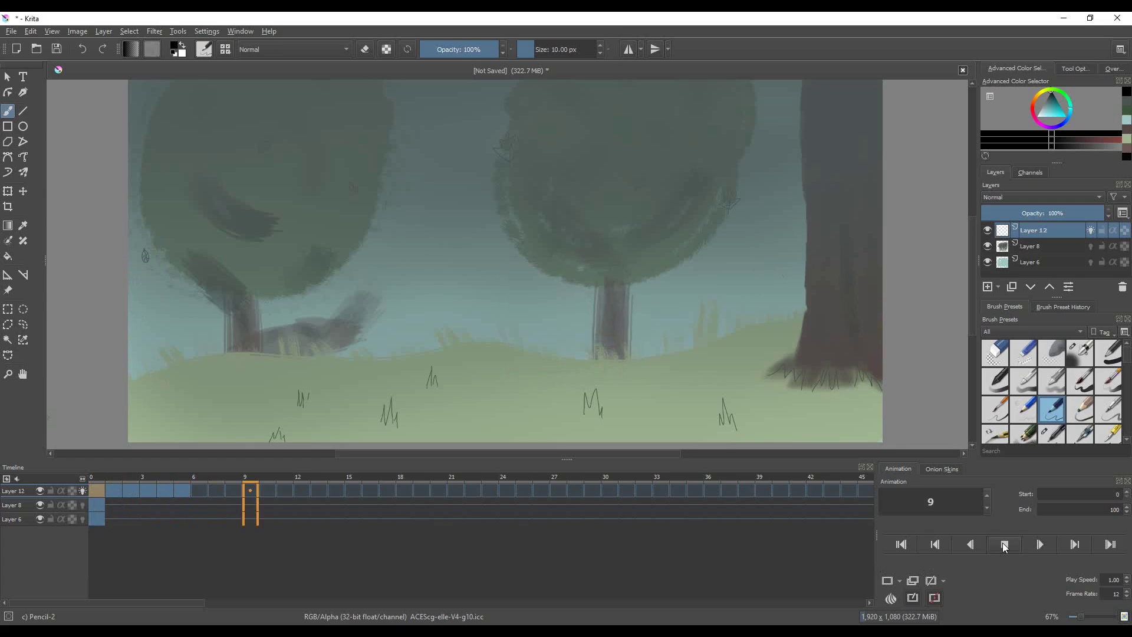
pyautogui.click(1004, 544)
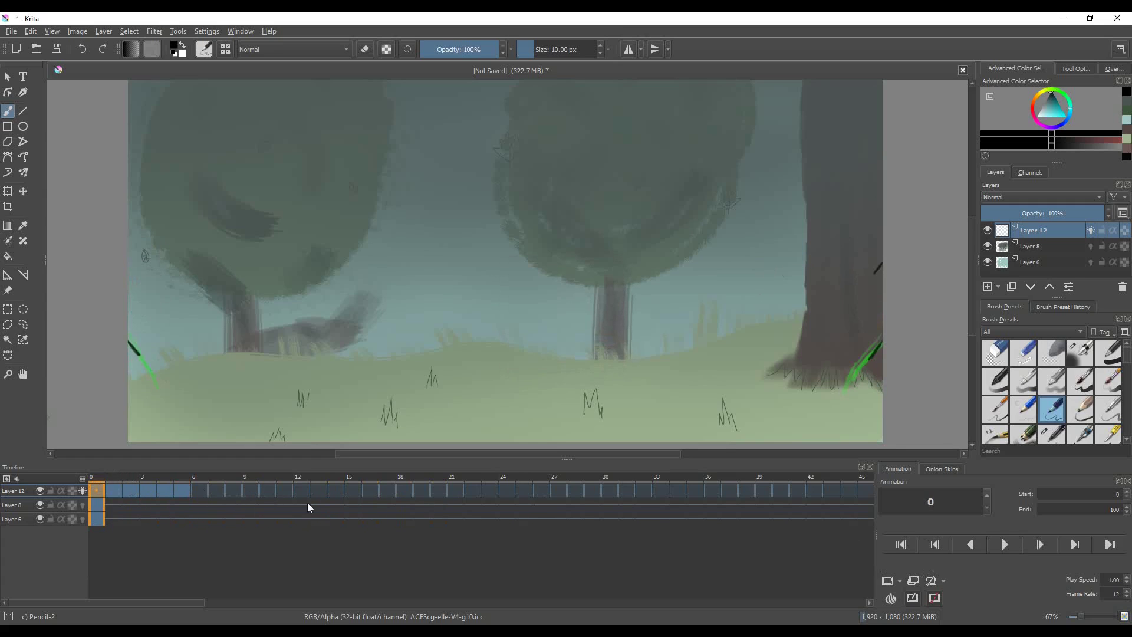
pyautogui.click(1003, 544)
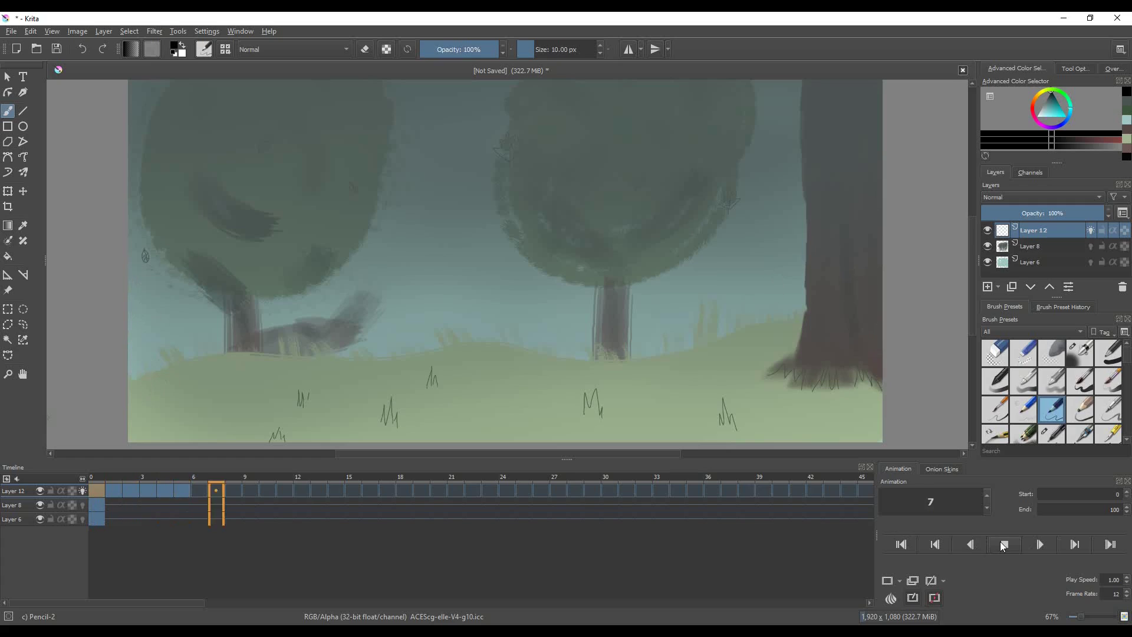
pyautogui.click(1003, 544)
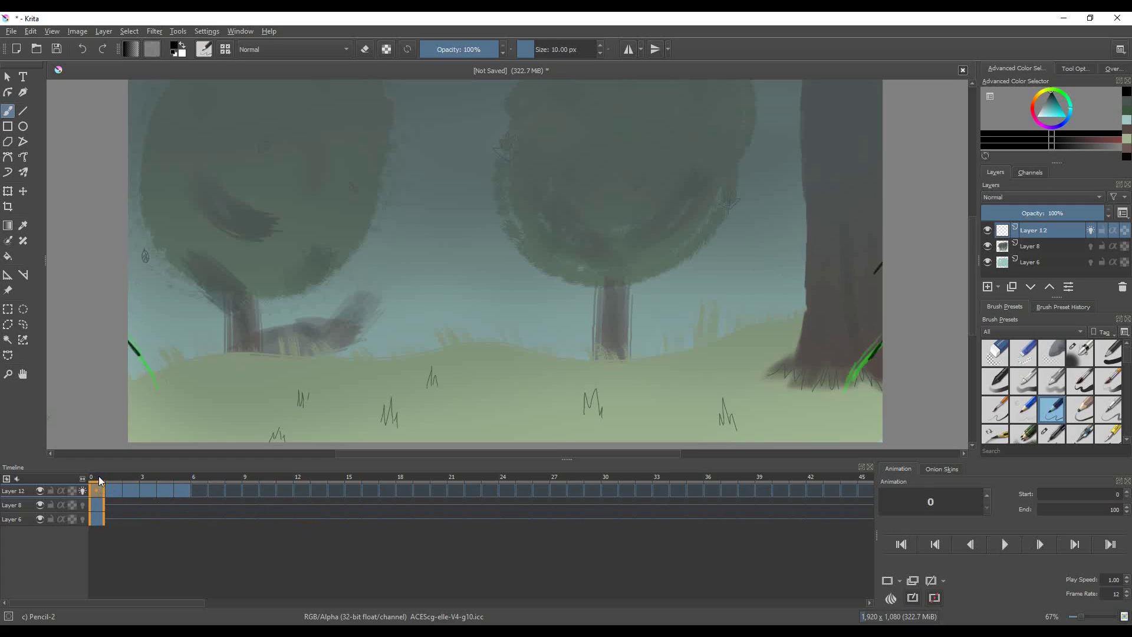
# Step back and forth through frames 0 to 5 to examine the transitions between the figures' poses, especially between frames 3 and 4
pyautogui.press('.')
pyautogui.press('.')
pyautogui.press('.')
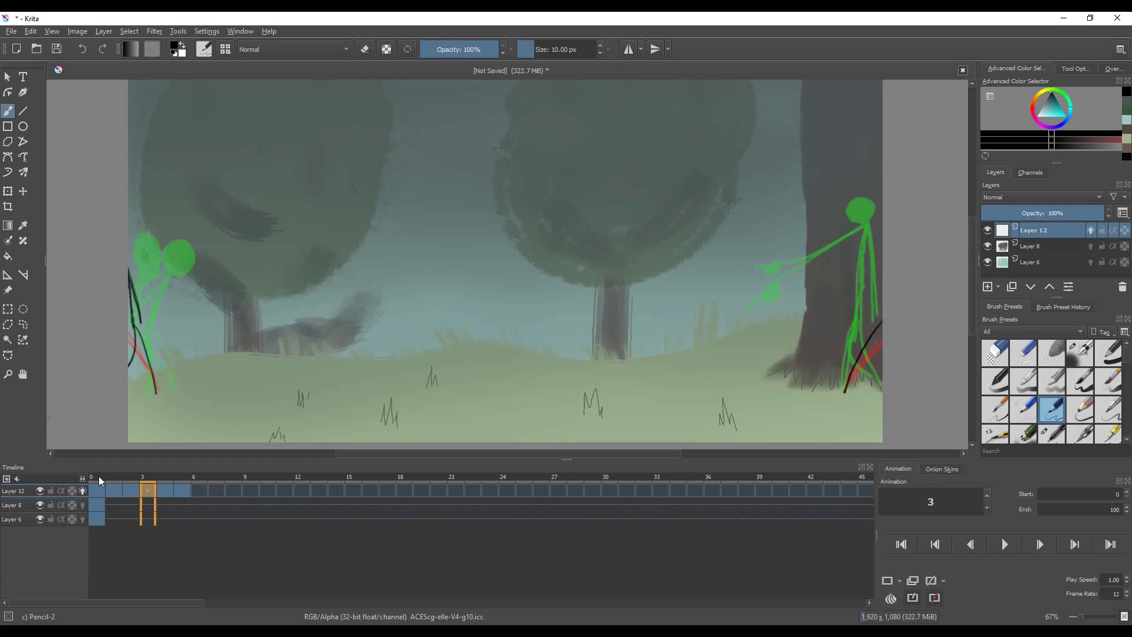
pyautogui.press('.')
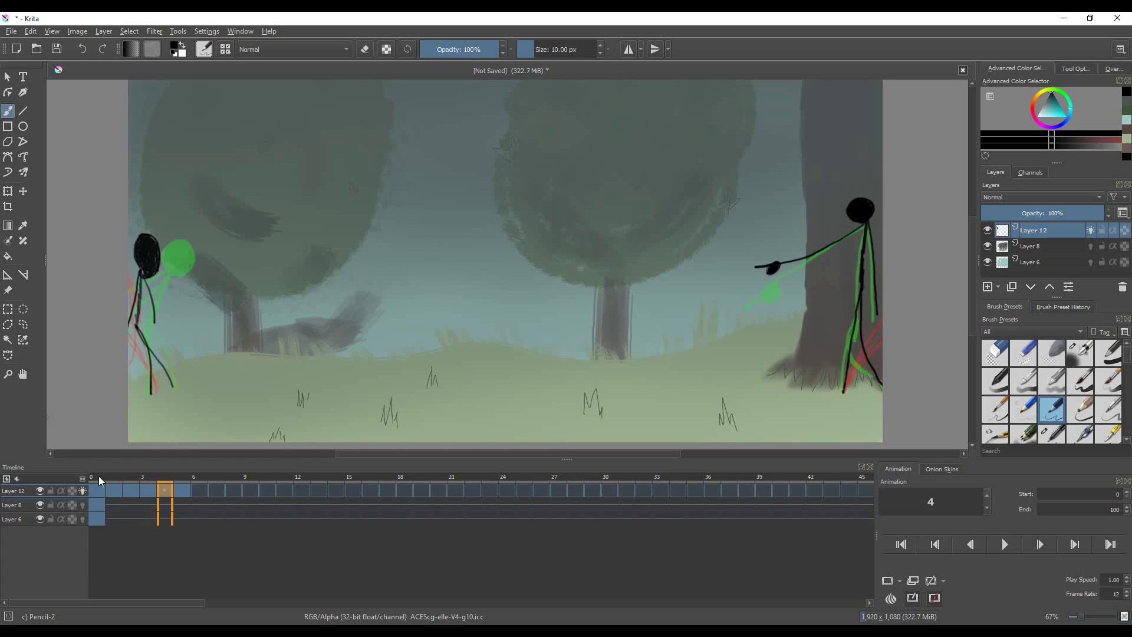
pyautogui.press(',')
pyautogui.press(',')
pyautogui.press(',')
pyautogui.press('.')
pyautogui.press('.')
pyautogui.press('.')
pyautogui.press('.')
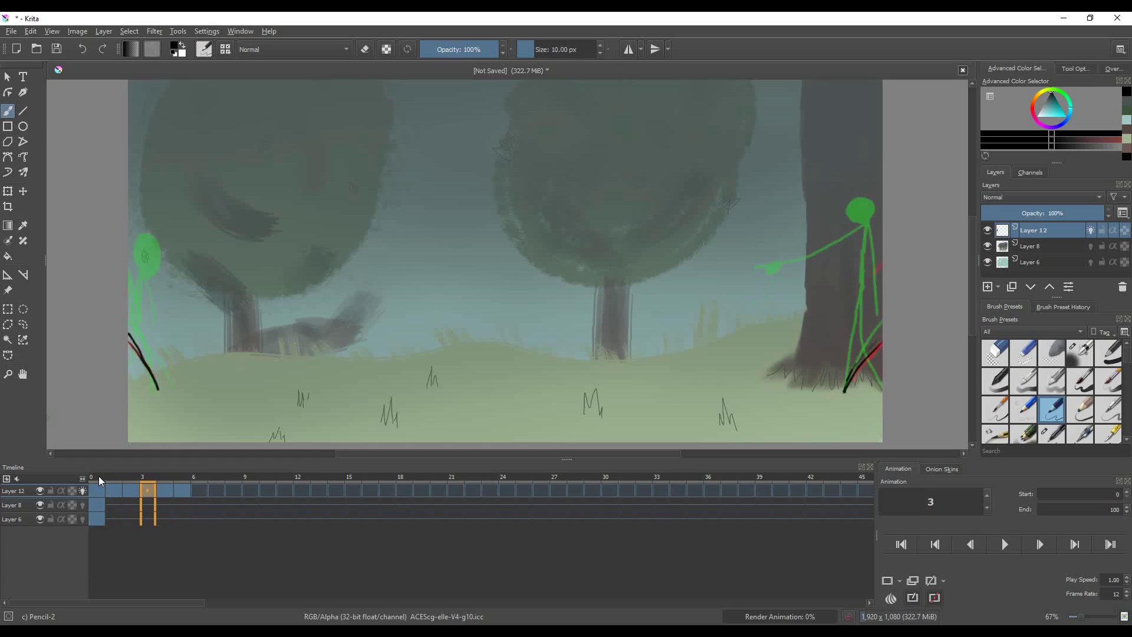
pyautogui.press(',')
pyautogui.press(',')
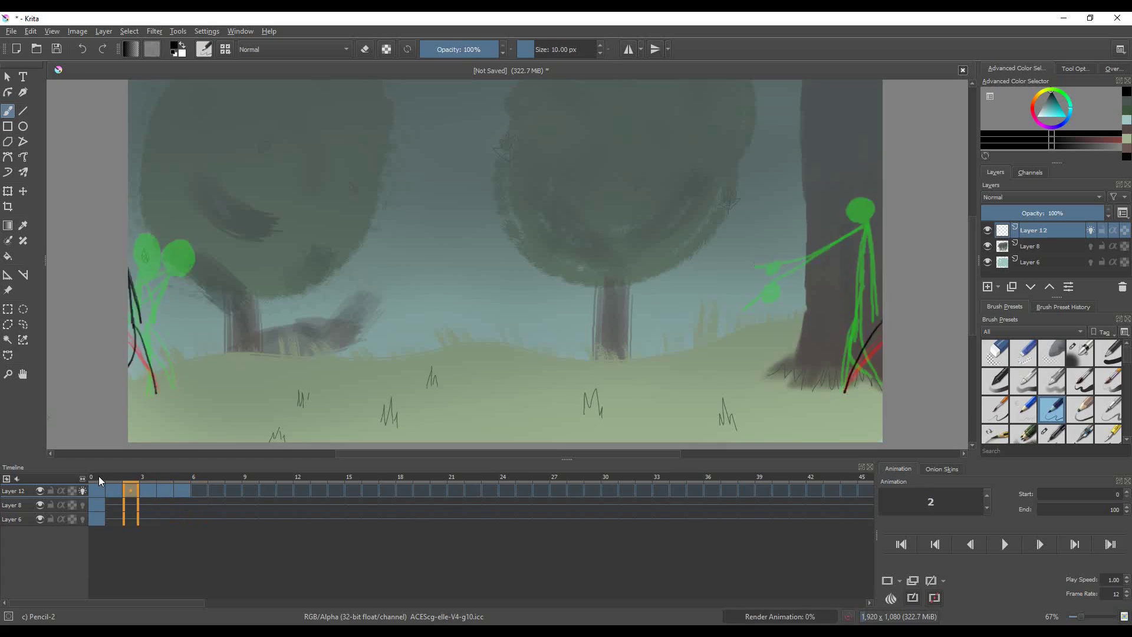
pyautogui.press('.')
pyautogui.press('.')
pyautogui.press('.')
pyautogui.press(',')
pyautogui.press(',')
pyautogui.press(',')
pyautogui.press(',')
pyautogui.press(',')
pyautogui.press(',')
pyautogui.press('.')
pyautogui.press('.')
pyautogui.press('.')
pyautogui.press('.')
pyautogui.press('.')
pyautogui.press('.')
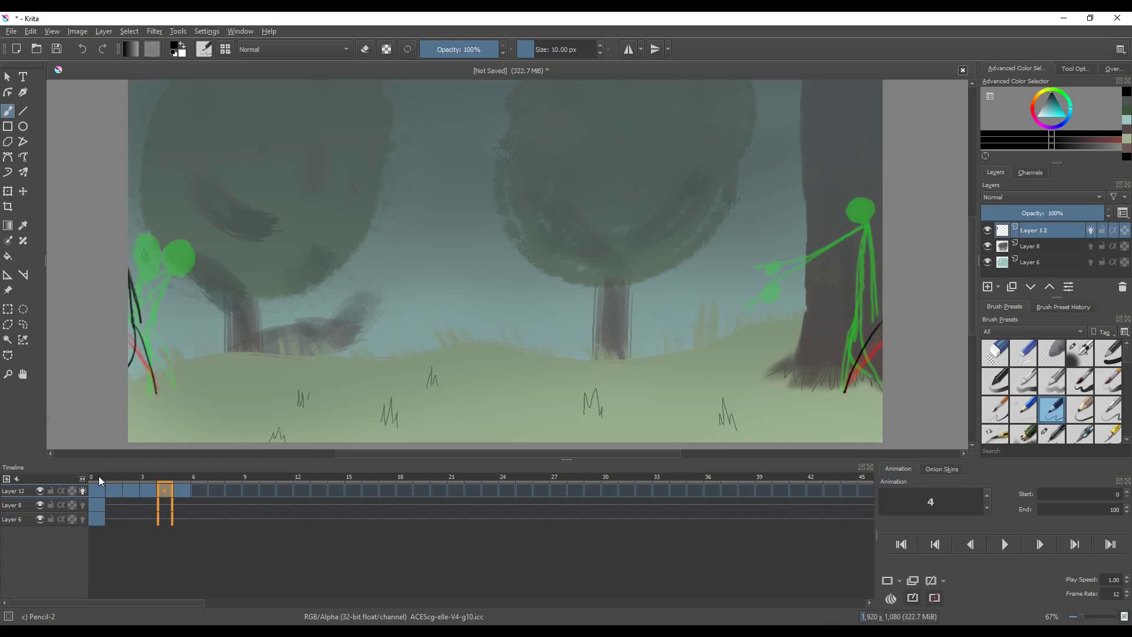
pyautogui.press(',')
pyautogui.press(',')
pyautogui.press(',')
pyautogui.press(',')
pyautogui.press(',')
pyautogui.press(',')
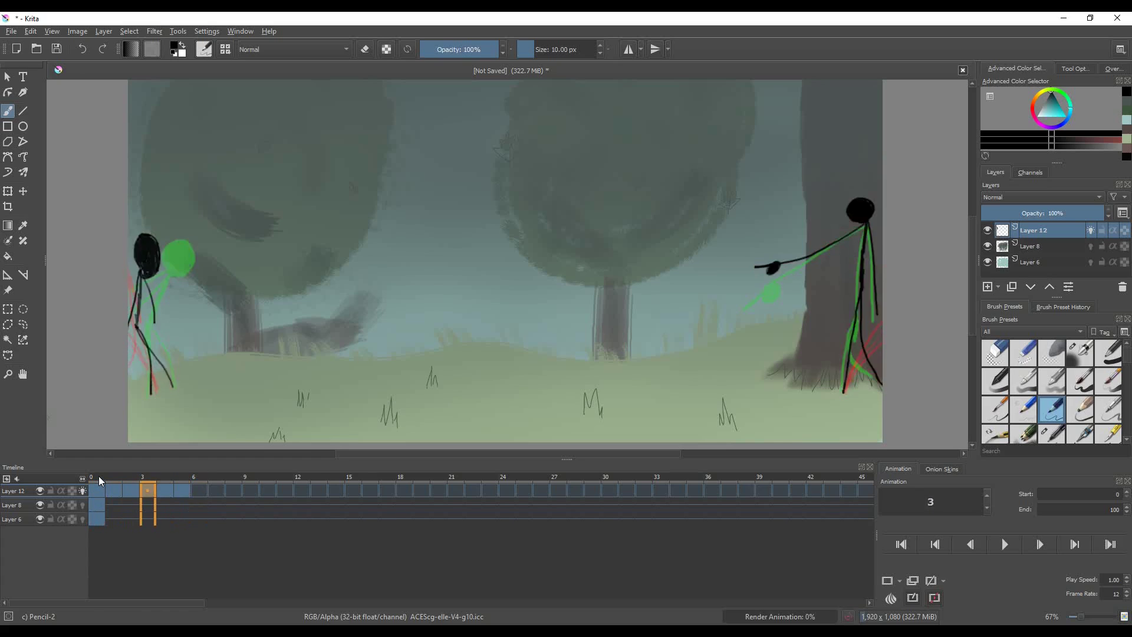
pyautogui.press('.')
pyautogui.press('.')
pyautogui.press('.')
pyautogui.press('.')
pyautogui.press('.')
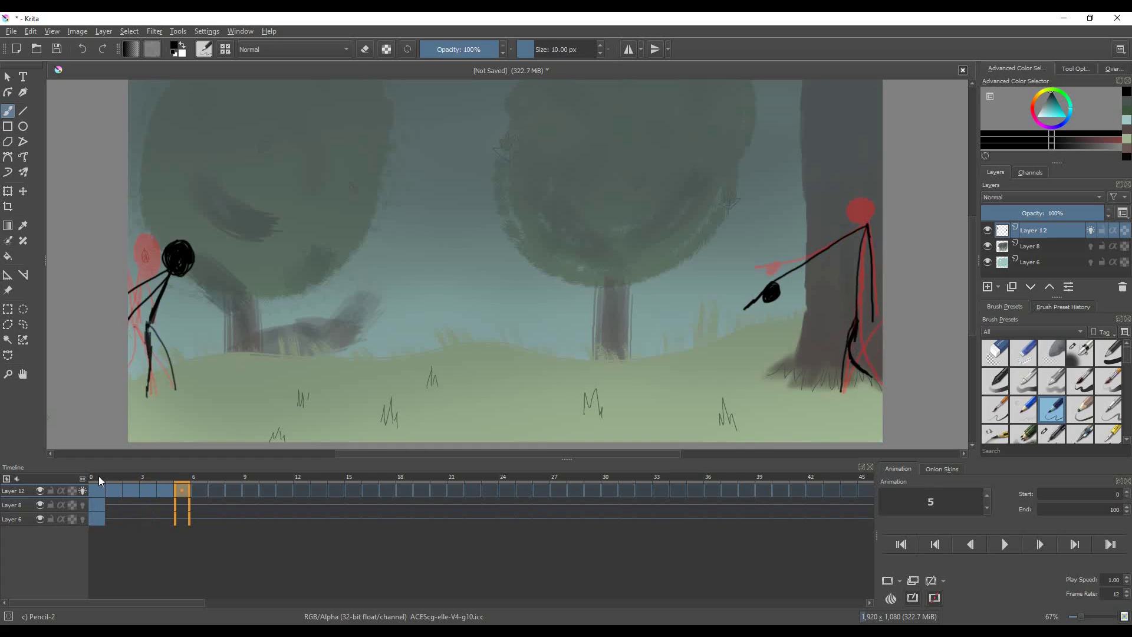
pyautogui.press(',')
pyautogui.press('.')
pyautogui.press(',')
pyautogui.press(',')
pyautogui.press(',')
pyautogui.press(',')
pyautogui.press(',')
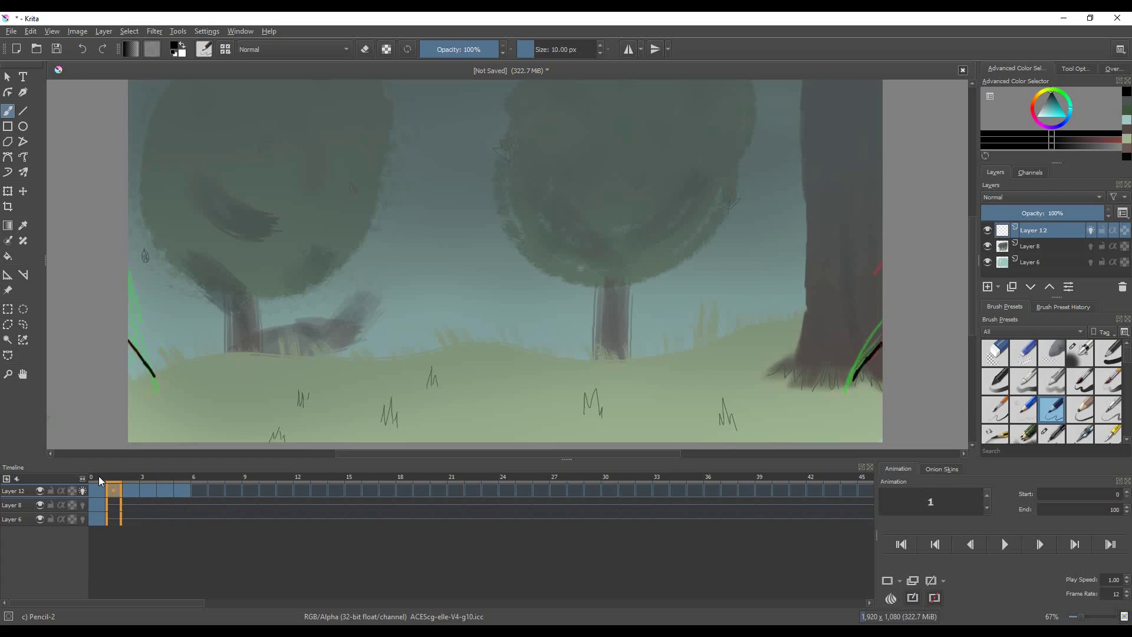
pyautogui.press('.')
pyautogui.press('.')
pyautogui.press('.')
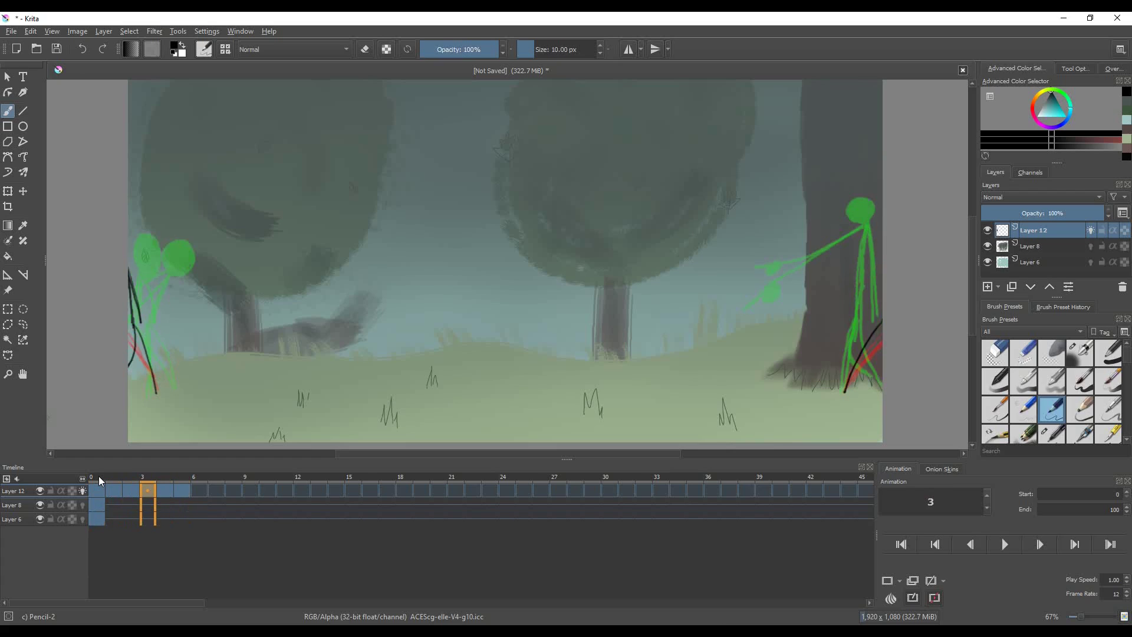
pyautogui.press(',')
pyautogui.press(',')
pyautogui.press(',')
pyautogui.press('.')
pyautogui.press('.')
pyautogui.press(',')
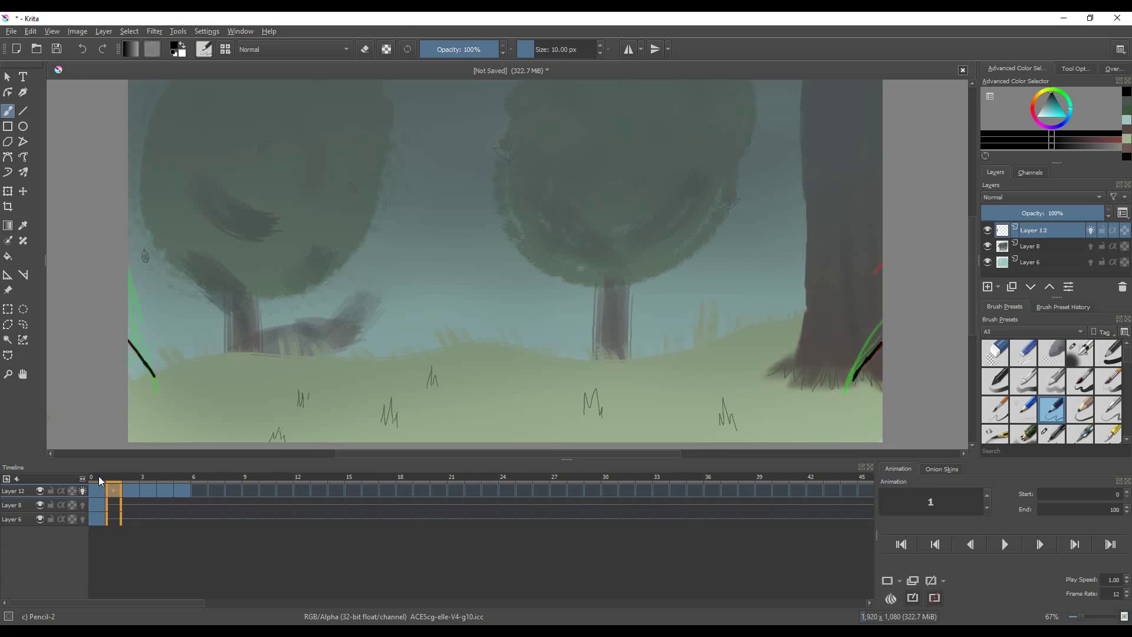
pyautogui.press('.')
pyautogui.press(',')
pyautogui.press('.')
pyautogui.press(',')
pyautogui.press(',')
pyautogui.press('.')
pyautogui.press('.')
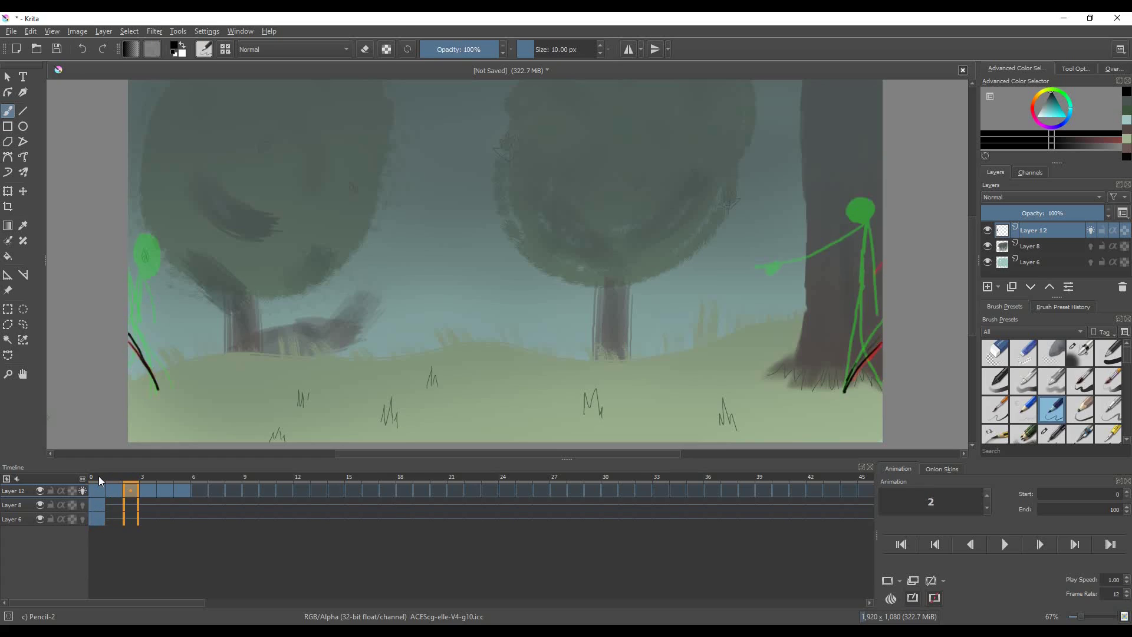
pyautogui.press('.')
pyautogui.press('.')
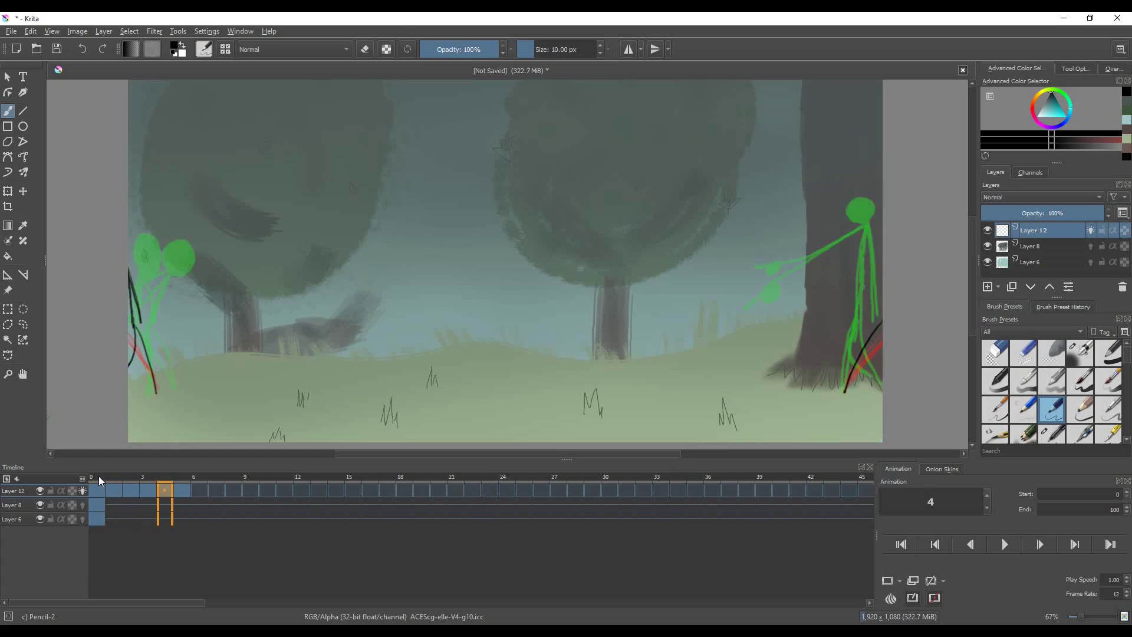
pyautogui.press(',')
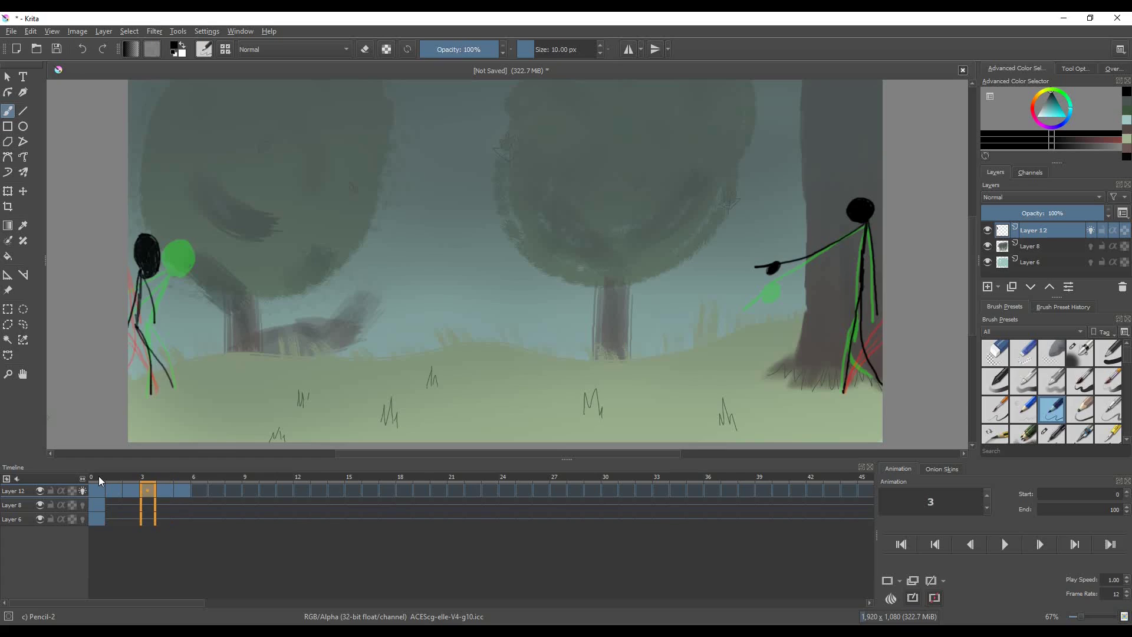
pyautogui.press('.')
pyautogui.press(',')
pyautogui.press('.')
pyautogui.press(',')
pyautogui.press('.')
pyautogui.press(',')
pyautogui.press('.')
pyautogui.press(',')
pyautogui.press('.')
pyautogui.press('.')
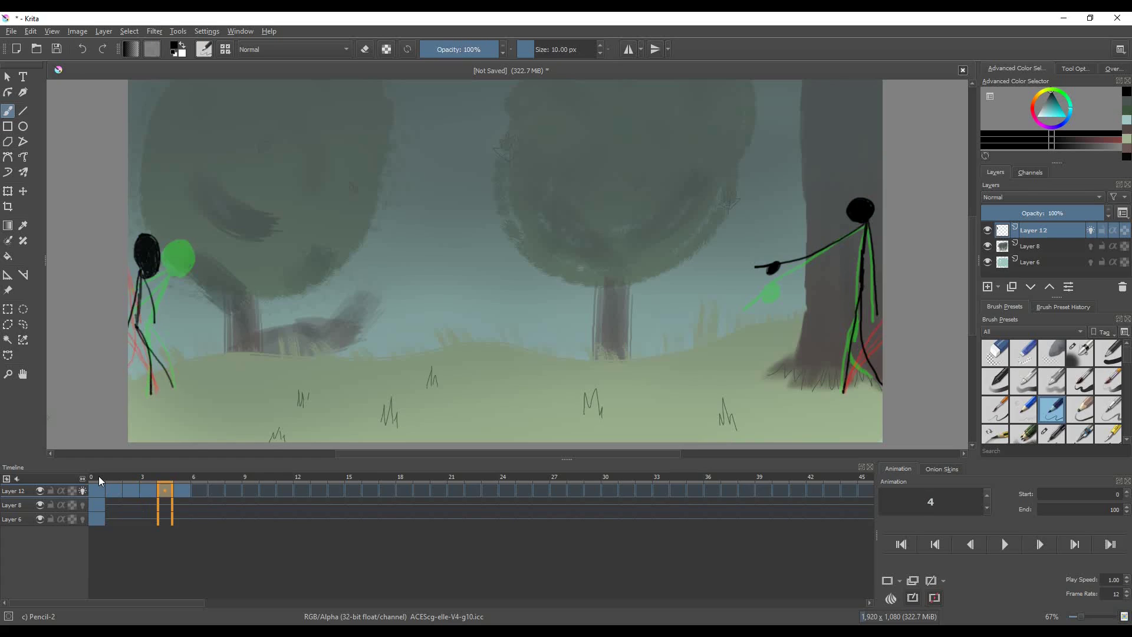
# Shift the frame 5 drawing to frame 6 and the frame 4 drawing to frame 5, and go to frame 4
pyautogui.click(181, 492)
pyautogui.click(201, 491)
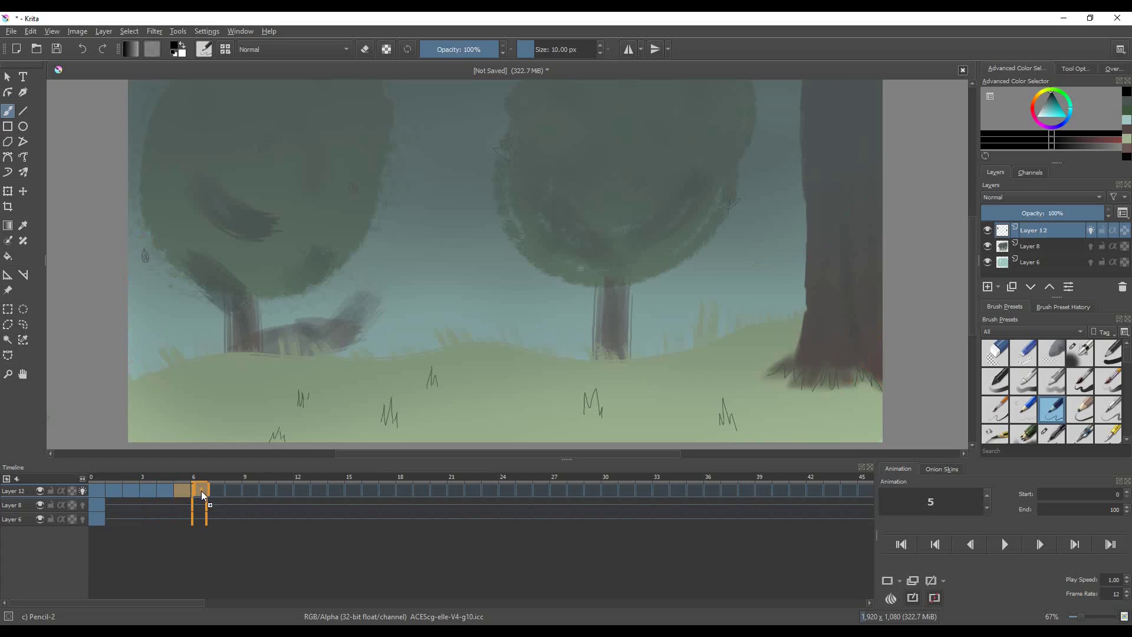
pyautogui.click(171, 491)
pyautogui.moveTo(171, 491); pyautogui.dragTo(185, 491)
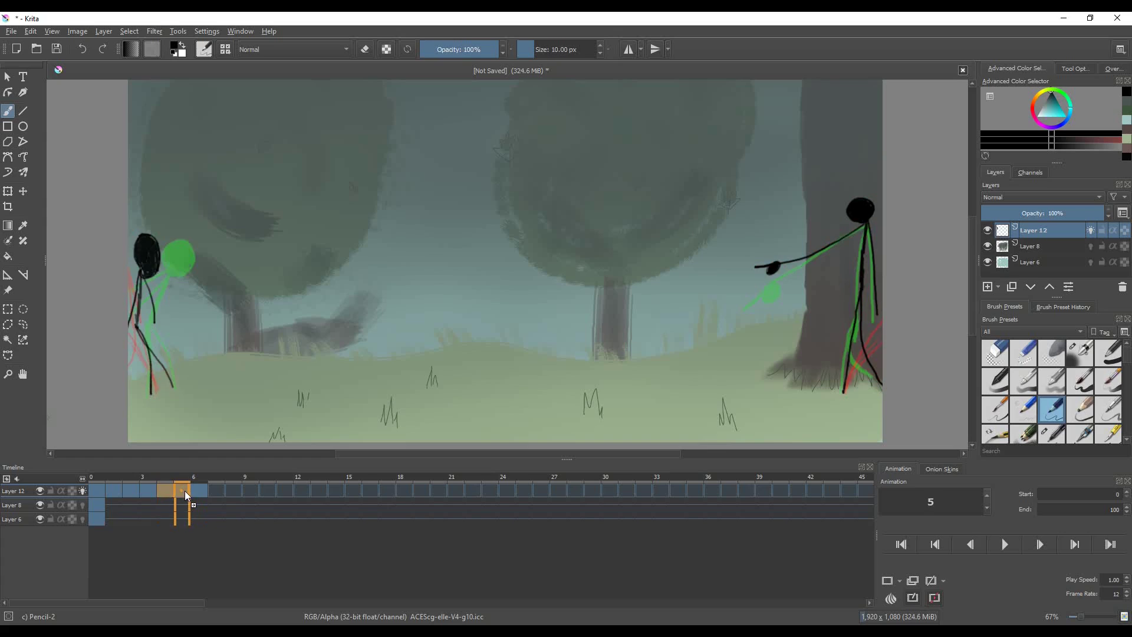
pyautogui.click(150, 481)
pyautogui.click(164, 480)
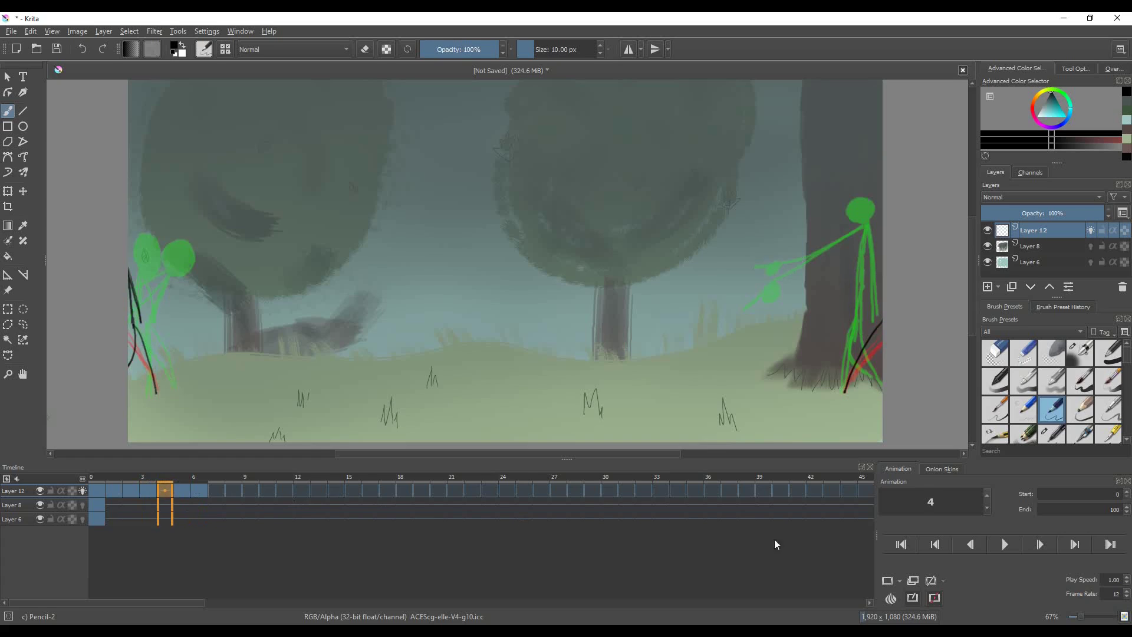
# Add a blank keyframe at frame 4, sketch the right figure's in-between pose with legs, torso, arms and head, and step back to frame 3
pyautogui.click(882, 582)
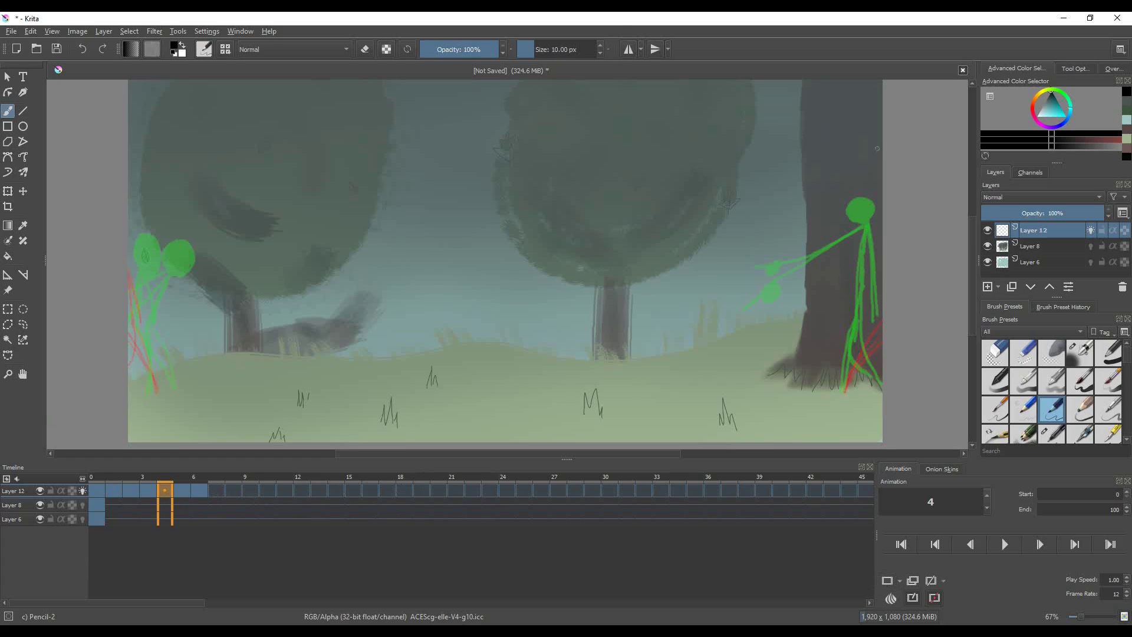
pyautogui.moveTo(844, 390); pyautogui.dragTo(876, 289)
pyautogui.moveTo(864, 334)
pyautogui.mouseDown()
pyautogui.moveTo(882, 286)
pyautogui.moveTo(870, 316)
pyautogui.moveTo(877, 258)
pyautogui.mouseUp()
pyautogui.moveTo(866, 299)
pyautogui.mouseDown()
pyautogui.moveTo(870, 243)
pyautogui.moveTo(868, 285)
pyautogui.moveTo(882, 243)
pyautogui.moveTo(872, 243)
pyautogui.moveTo(845, 317)
pyautogui.mouseUp()
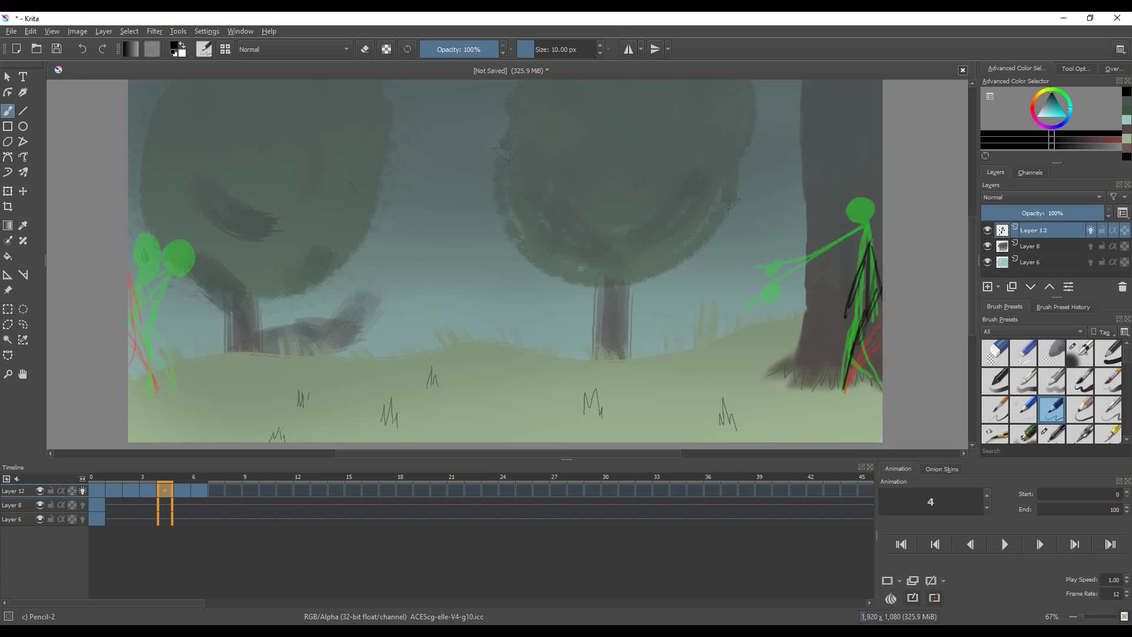
pyautogui.moveTo(873, 232)
pyautogui.mouseDown()
pyautogui.moveTo(868, 219)
pyautogui.moveTo(857, 227)
pyautogui.moveTo(875, 228)
pyautogui.mouseUp()
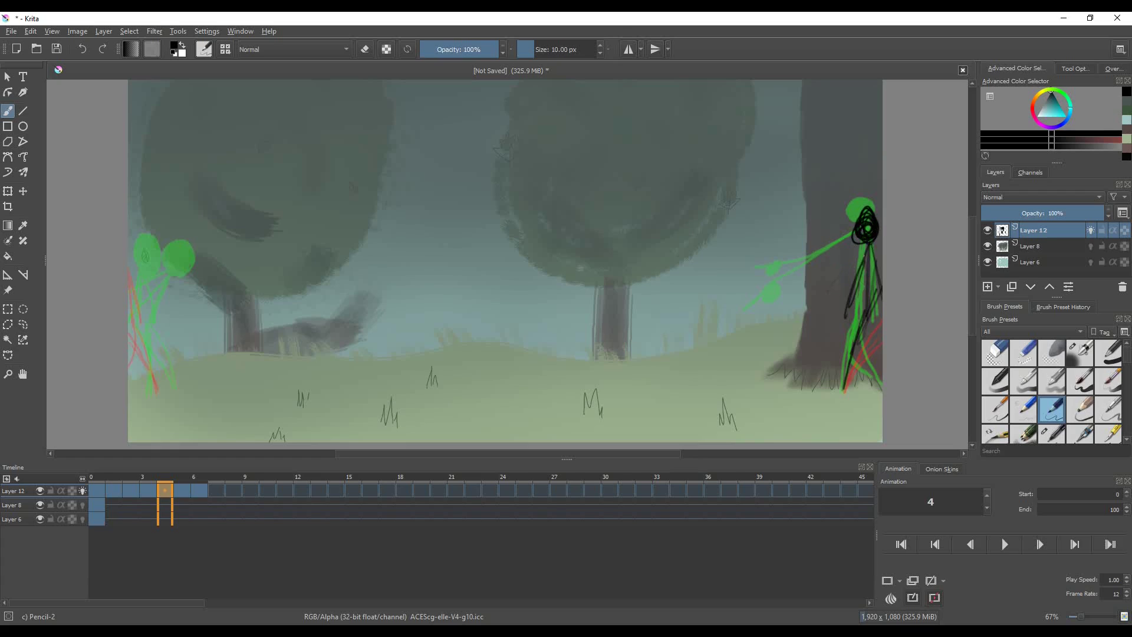
pyautogui.moveTo(820, 264); pyautogui.dragTo(794, 277)
pyautogui.press('Left')
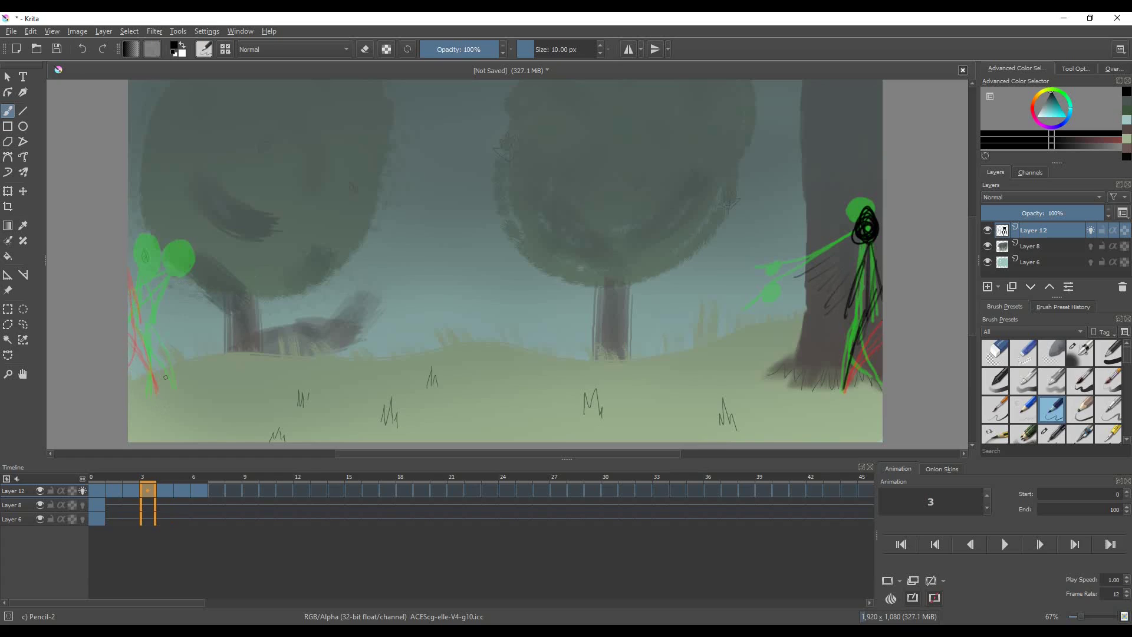
# Compare frames 3 to 5, then draw the left figure's in-between pose with legs, torso, arm and head at the canvas edge on frame 4
pyautogui.press('Right')
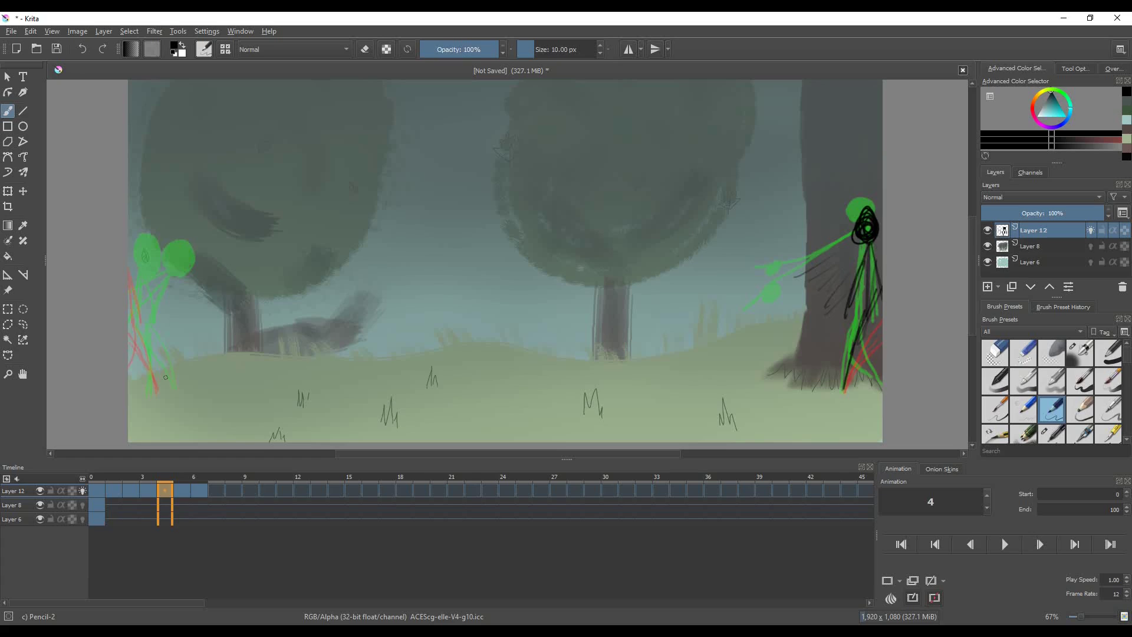
pyautogui.press('Right')
pyautogui.press('Left')
pyautogui.press('Left')
pyautogui.press('Right')
pyautogui.press('Right')
pyautogui.press('Left')
pyautogui.moveTo(132, 326); pyautogui.dragTo(156, 385)
pyautogui.moveTo(132, 317)
pyautogui.mouseDown()
pyautogui.moveTo(129, 274)
pyautogui.moveTo(135, 365)
pyautogui.mouseUp()
pyautogui.moveTo(130, 279); pyautogui.dragTo(150, 337)
pyautogui.moveTo(128, 257); pyautogui.dragTo(130, 275)
pyautogui.moveTo(130, 229)
pyautogui.mouseDown()
pyautogui.moveTo(129, 271)
pyautogui.moveTo(125, 236)
pyautogui.mouseUp()
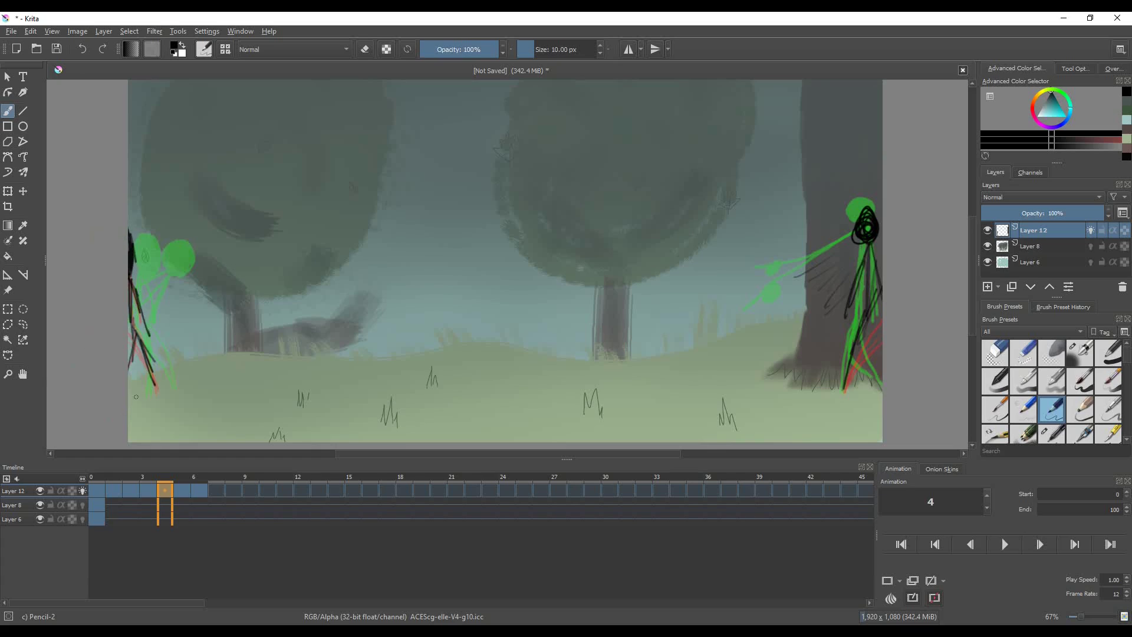
# Draw the left figure's leaning run poses on the following frames and fill the right figure's head in black on frame 13
pyautogui.hotkey('alt', '.')
pyautogui.moveTo(205, 308); pyautogui.dragTo(134, 336)
pyautogui.moveTo(151, 328); pyautogui.dragTo(147, 392)
pyautogui.moveTo(152, 330)
pyautogui.mouseDown()
pyautogui.moveTo(180, 364)
pyautogui.moveTo(169, 389)
pyautogui.mouseUp()
pyautogui.hotkey('alt', '.')
pyautogui.moveTo(148, 329)
pyautogui.mouseDown()
pyautogui.moveTo(230, 320)
pyautogui.moveTo(221, 325)
pyautogui.mouseUp()
pyautogui.hotkey('alt', '.')
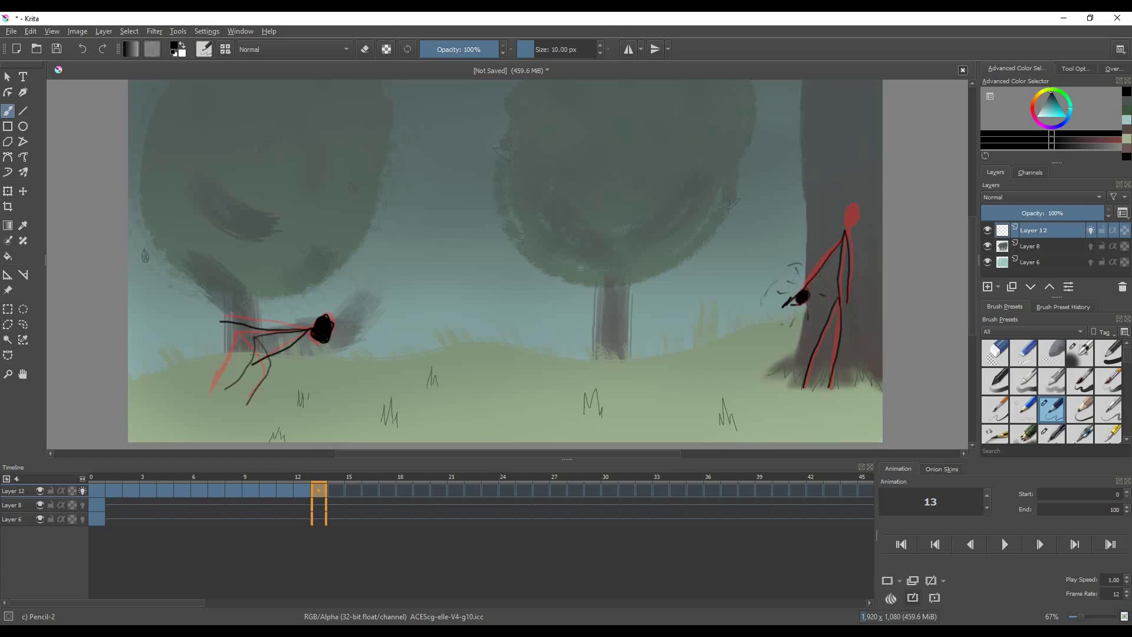
pyautogui.moveTo(850, 223); pyautogui.dragTo(850, 210)
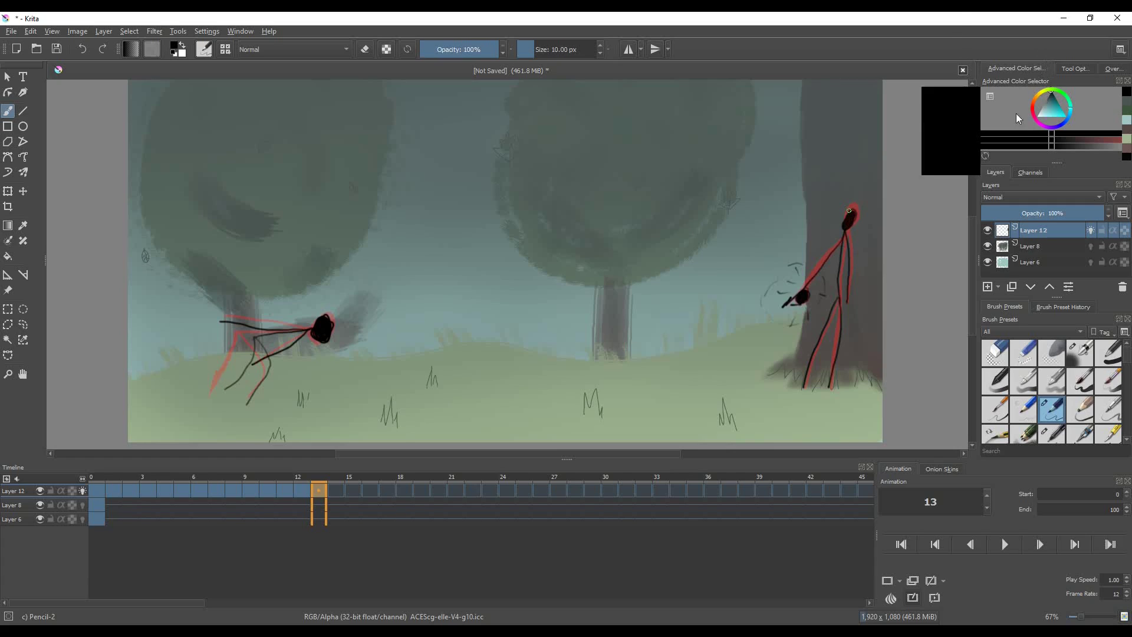
# Pick a bright yellow and draw small spark strokes around the right figure's hand on frame 13
pyautogui.click(1045, 91)
pyautogui.moveTo(1045, 99); pyautogui.dragTo(1066, 118)
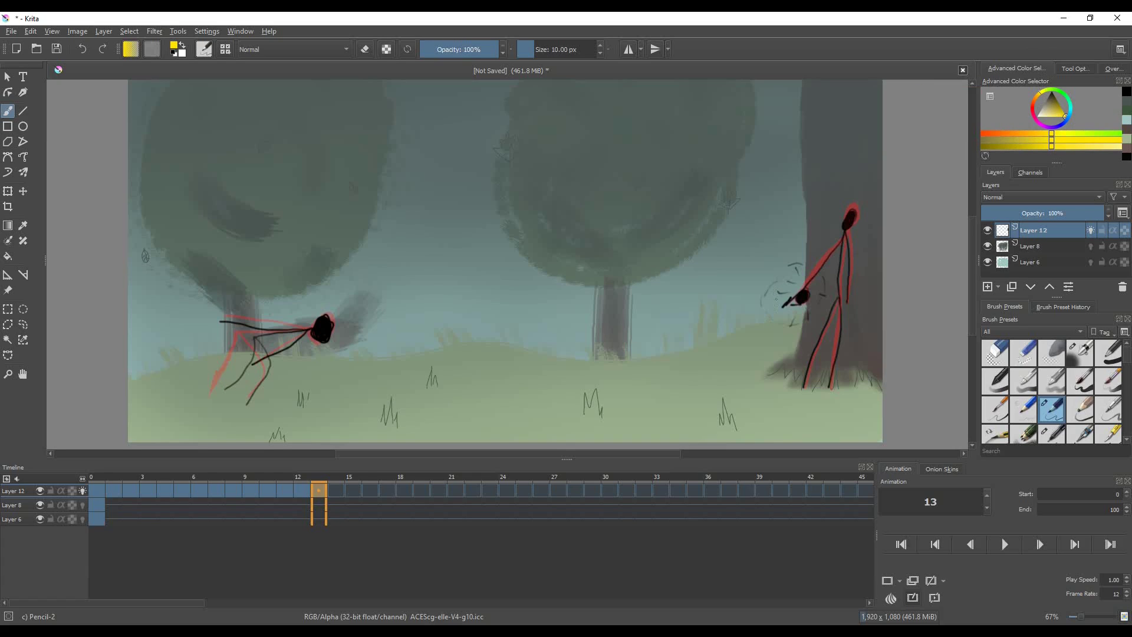
pyautogui.moveTo(768, 302); pyautogui.dragTo(813, 313)
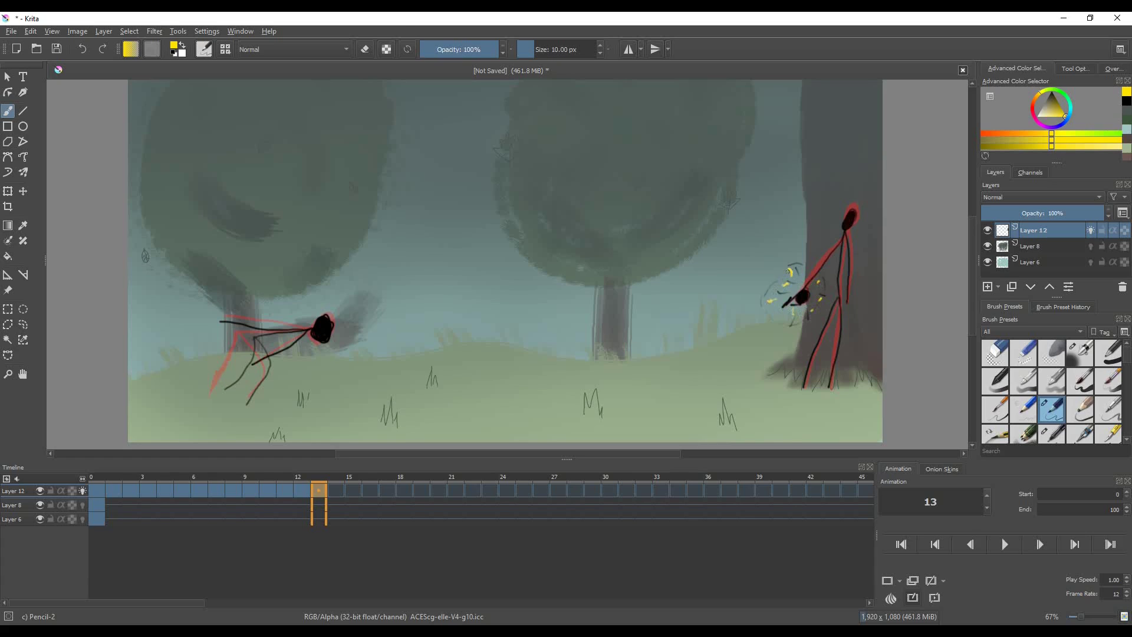
# Pick a darker yellow and draw wavy energy rays around the right figure's hand on frame 14
pyautogui.click(1055, 108)
pyautogui.press('.')
pyautogui.moveTo(755, 295)
pyautogui.mouseDown()
pyautogui.moveTo(738, 300)
pyautogui.moveTo(801, 348)
pyautogui.mouseUp()
pyautogui.moveTo(815, 300)
pyautogui.mouseDown()
pyautogui.moveTo(828, 265)
pyautogui.moveTo(812, 248)
pyautogui.mouseUp()
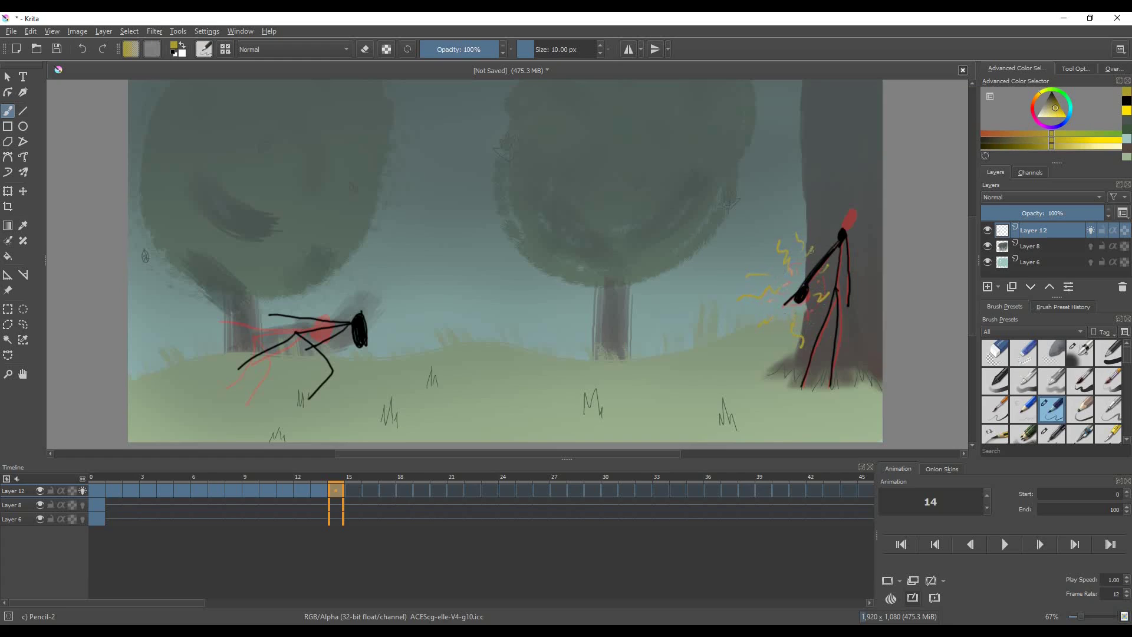
pyautogui.moveTo(804, 320)
pyautogui.mouseDown()
pyautogui.moveTo(813, 328)
pyautogui.moveTo(803, 293)
pyautogui.mouseUp()
# Go to frame 15, switch to black and draw the left figure lunging forward with legs, torso, arm and head
pyautogui.press('.')
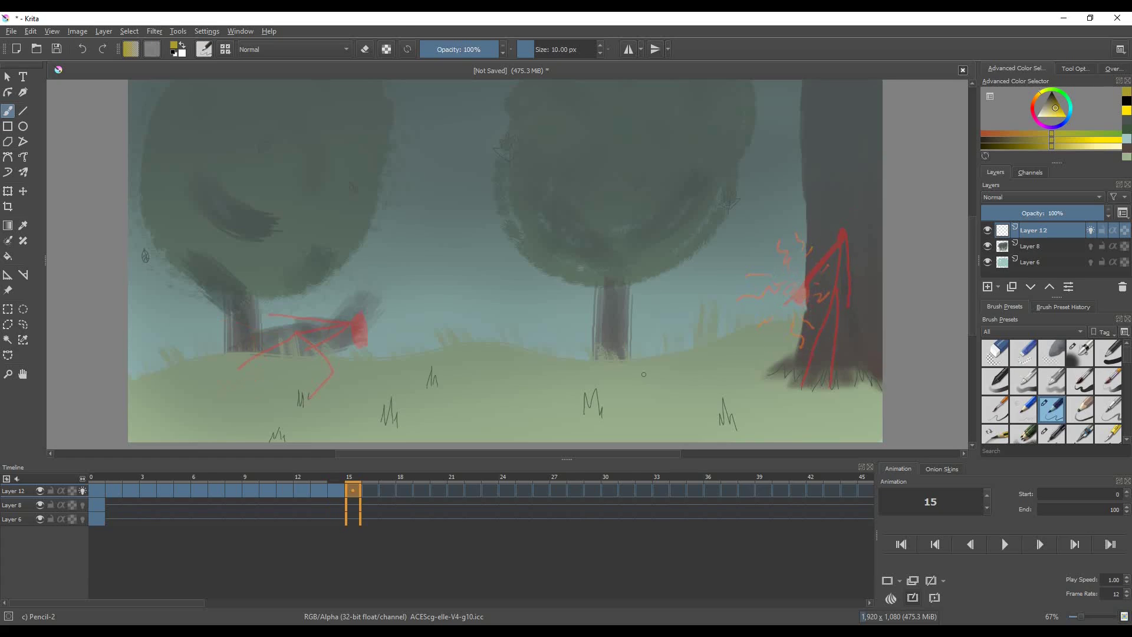
pyautogui.press('d')
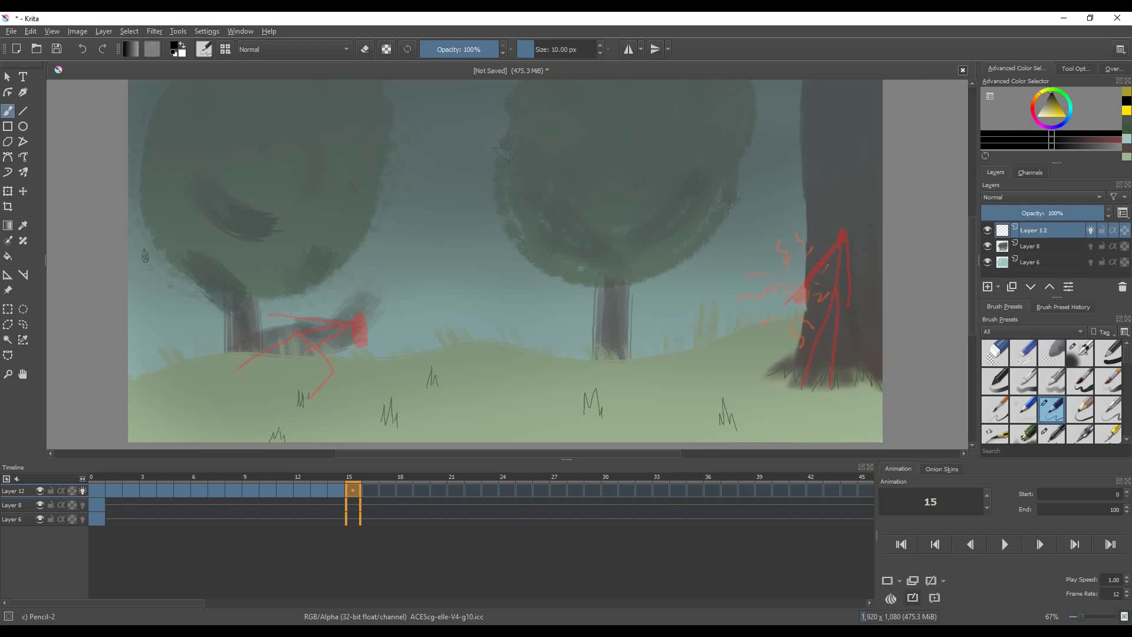
pyautogui.moveTo(331, 333); pyautogui.dragTo(425, 369)
pyautogui.moveTo(327, 331)
pyautogui.mouseDown()
pyautogui.moveTo(340, 351)
pyautogui.moveTo(281, 411)
pyautogui.mouseUp()
pyautogui.moveTo(328, 336)
pyautogui.mouseDown()
pyautogui.moveTo(455, 288)
pyautogui.moveTo(334, 321)
pyautogui.mouseUp()
pyautogui.moveTo(455, 289)
pyautogui.mouseDown()
pyautogui.moveTo(443, 319)
pyautogui.moveTo(455, 298)
pyautogui.moveTo(466, 321)
pyautogui.moveTo(461, 289)
pyautogui.moveTo(469, 319)
pyautogui.moveTo(461, 287)
pyautogui.mouseUp()
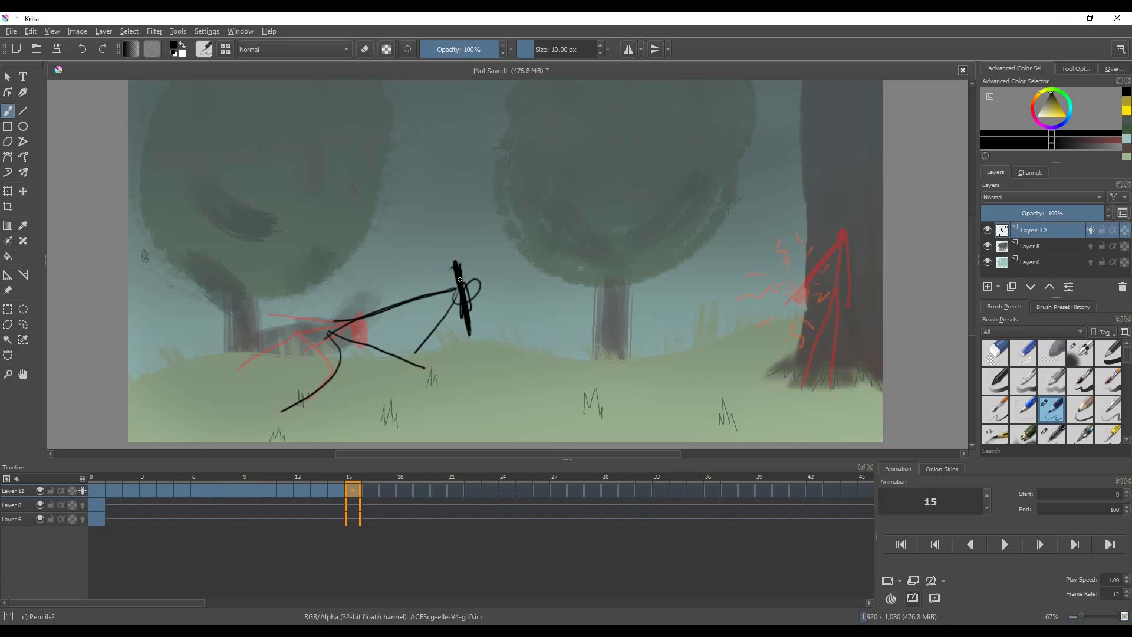
# Draw the right figure on frame 15 in black, with thin torso, legs and back arm and a thick, swollen front arm
pyautogui.press('Right')
pyautogui.press('Left')
pyautogui.moveTo(840, 240); pyautogui.dragTo(836, 391)
pyautogui.moveTo(836, 292); pyautogui.dragTo(799, 390)
pyautogui.moveTo(840, 239); pyautogui.dragTo(854, 314)
pyautogui.moveTo(839, 240); pyautogui.dragTo(785, 286)
pyautogui.moveTo(838, 250)
pyautogui.mouseDown()
pyautogui.moveTo(793, 299)
pyautogui.moveTo(761, 290)
pyautogui.moveTo(761, 305)
pyautogui.moveTo(783, 311)
pyautogui.moveTo(792, 298)
pyautogui.moveTo(737, 317)
pyautogui.moveTo(759, 291)
pyautogui.moveTo(736, 319)
pyautogui.mouseUp()
pyautogui.moveTo(770, 283)
pyautogui.mouseDown()
pyautogui.moveTo(786, 300)
pyautogui.moveTo(767, 303)
pyautogui.moveTo(810, 269)
pyautogui.moveTo(789, 298)
pyautogui.mouseUp()
pyautogui.moveTo(837, 242)
pyautogui.mouseDown()
pyautogui.moveTo(818, 260)
pyautogui.moveTo(824, 252)
pyautogui.mouseUp()
pyautogui.moveTo(786, 294)
pyautogui.mouseDown()
pyautogui.moveTo(774, 309)
pyautogui.moveTo(765, 296)
pyautogui.mouseUp()
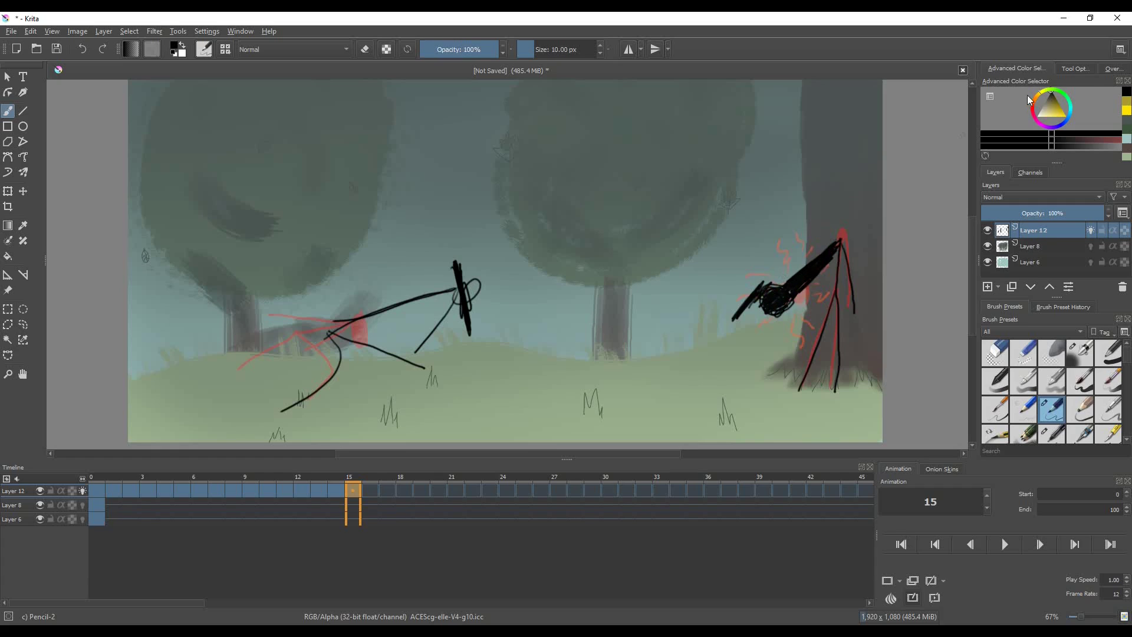
# Pick bright yellow and draw long wavy rays radiating from the right figure's hand on frame 15
pyautogui.click(1065, 117)
pyautogui.moveTo(780, 278)
pyautogui.mouseDown()
pyautogui.moveTo(759, 210)
pyautogui.moveTo(736, 273)
pyautogui.moveTo(677, 244)
pyautogui.mouseUp()
pyautogui.moveTo(757, 259)
pyautogui.mouseDown()
pyautogui.moveTo(719, 216)
pyautogui.moveTo(793, 236)
pyautogui.moveTo(805, 217)
pyautogui.mouseUp()
pyautogui.moveTo(725, 294); pyautogui.dragTo(628, 302)
pyautogui.moveTo(754, 318); pyautogui.dragTo(695, 368)
pyautogui.moveTo(777, 342); pyautogui.dragTo(775, 373)
pyautogui.moveTo(794, 320)
pyautogui.mouseDown()
pyautogui.moveTo(823, 316)
pyautogui.moveTo(771, 295)
pyautogui.moveTo(779, 266)
pyautogui.moveTo(723, 282)
pyautogui.moveTo(739, 302)
pyautogui.moveTo(696, 315)
pyautogui.moveTo(766, 316)
pyautogui.moveTo(769, 344)
pyautogui.moveTo(795, 317)
pyautogui.moveTo(797, 355)
pyautogui.moveTo(804, 323)
pyautogui.mouseUp()
# Go to frame 16, switch to black and draw the left figure further forward in a low dash with both arms trailing
pyautogui.press('Right')
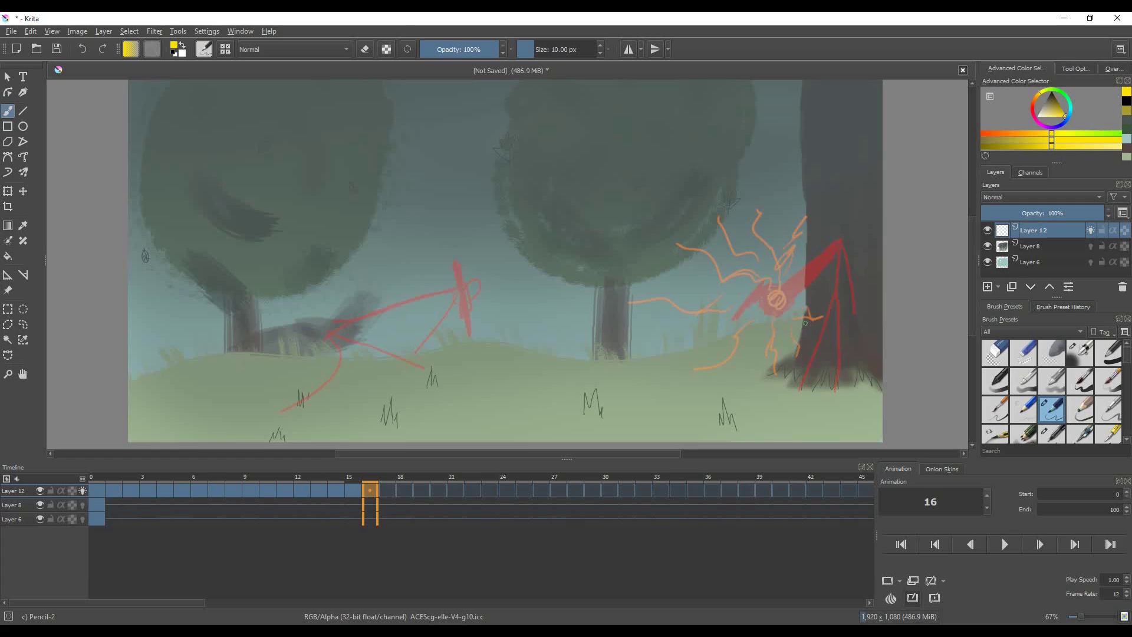
pyautogui.moveTo(1053, 108); pyautogui.dragTo(1047, 75)
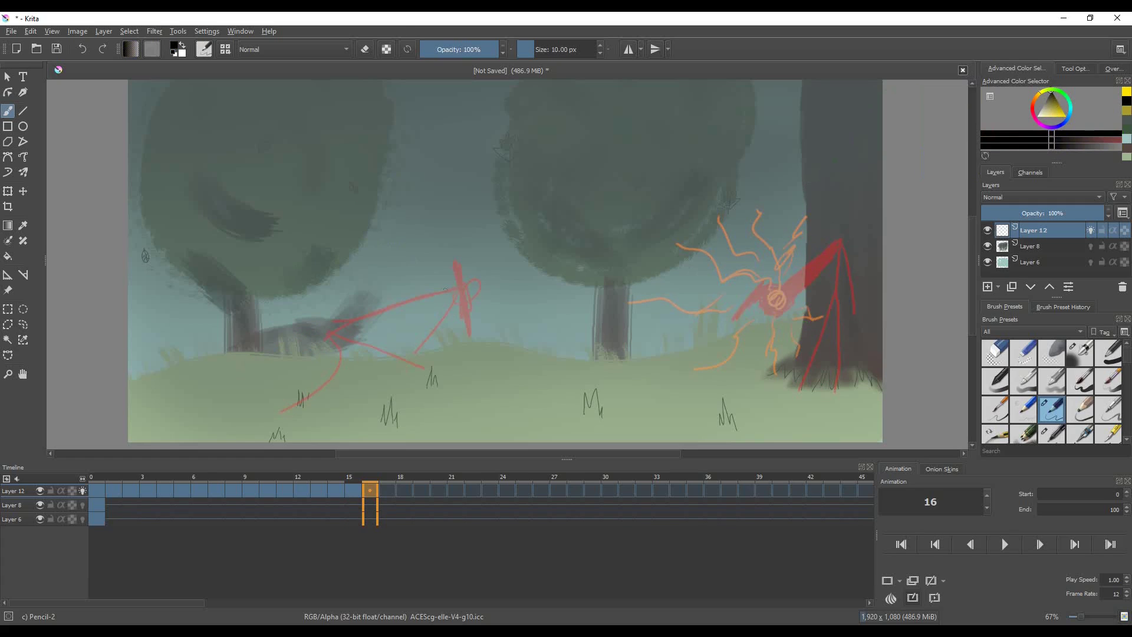
pyautogui.click(330, 331)
pyautogui.click(81, 49)
pyautogui.moveTo(410, 326)
pyautogui.mouseDown()
pyautogui.moveTo(529, 331)
pyautogui.moveTo(527, 303)
pyautogui.moveTo(530, 344)
pyautogui.moveTo(505, 315)
pyautogui.moveTo(436, 291)
pyautogui.mouseUp()
pyautogui.moveTo(529, 323)
pyautogui.mouseDown()
pyautogui.moveTo(445, 350)
pyautogui.moveTo(412, 325)
pyautogui.moveTo(321, 382)
pyautogui.mouseUp()
pyautogui.moveTo(407, 324)
pyautogui.mouseDown()
pyautogui.moveTo(415, 333)
pyautogui.moveTo(385, 410)
pyautogui.mouseUp()
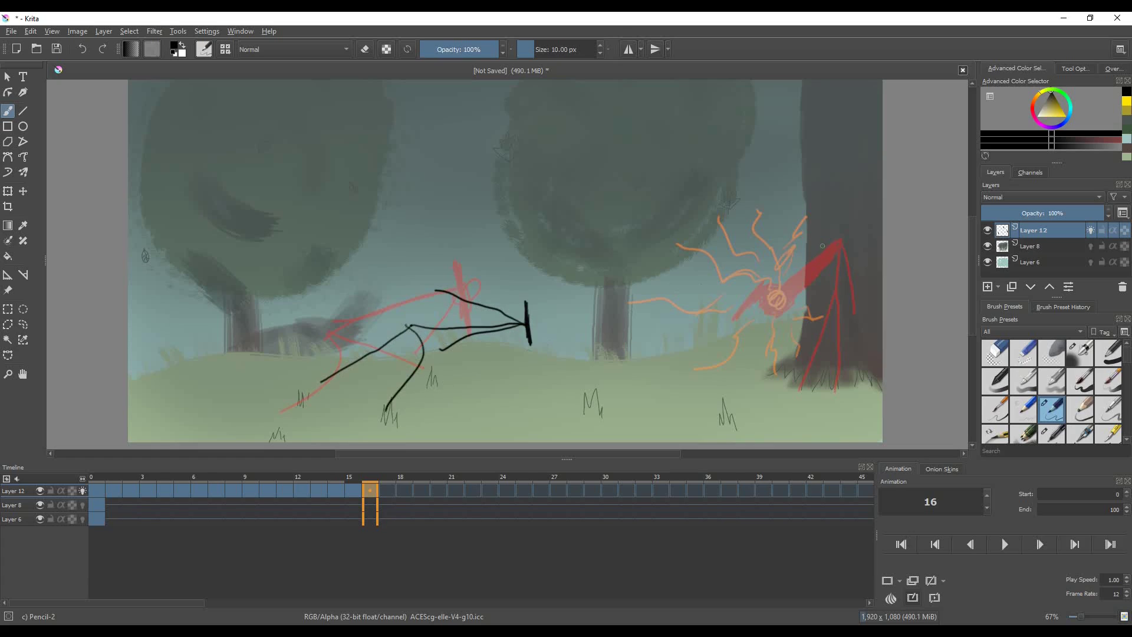
# Draw the right figure on frame 16 in black, with an enlarged arm outline, torso, legs, back arm and small head
pyautogui.moveTo(839, 240)
pyautogui.mouseDown()
pyautogui.moveTo(773, 273)
pyautogui.moveTo(840, 246)
pyautogui.moveTo(771, 329)
pyautogui.mouseUp()
pyautogui.moveTo(757, 268)
pyautogui.mouseDown()
pyautogui.moveTo(722, 278)
pyautogui.moveTo(685, 316)
pyautogui.moveTo(724, 302)
pyautogui.moveTo(727, 335)
pyautogui.moveTo(782, 309)
pyautogui.mouseUp()
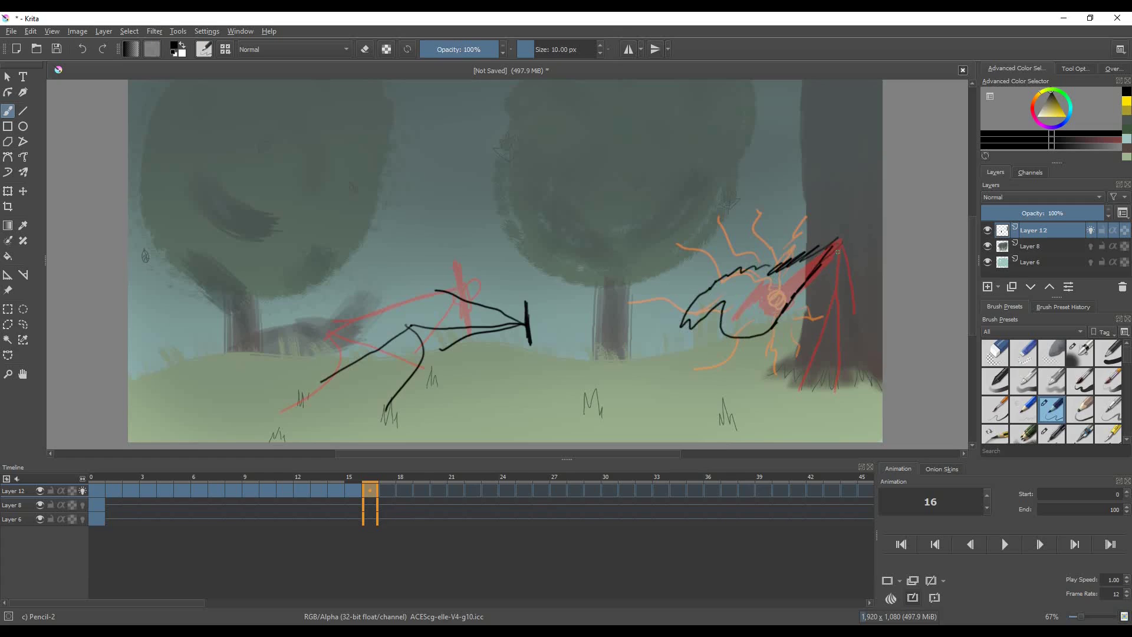
pyautogui.moveTo(837, 240)
pyautogui.mouseDown()
pyautogui.moveTo(832, 306)
pyautogui.moveTo(800, 389)
pyautogui.mouseUp()
pyautogui.moveTo(833, 304); pyautogui.dragTo(842, 384)
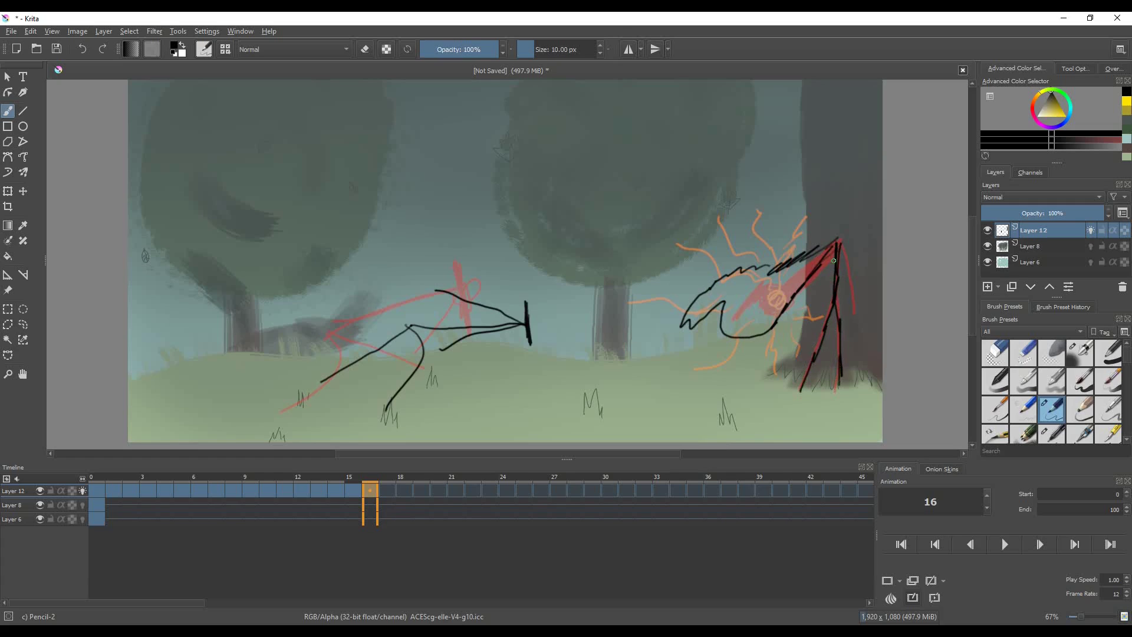
pyautogui.moveTo(842, 247); pyautogui.dragTo(854, 310)
pyautogui.click(837, 241)
# Pick bright yellow and scribble dense energy and rays over the right figure's enlarged arm on frame 16
pyautogui.click(1063, 120)
pyautogui.moveTo(1063, 119); pyautogui.dragTo(1065, 116)
pyautogui.moveTo(741, 303)
pyautogui.mouseDown()
pyautogui.moveTo(764, 297)
pyautogui.moveTo(757, 325)
pyautogui.moveTo(781, 298)
pyautogui.moveTo(779, 276)
pyautogui.moveTo(744, 300)
pyautogui.moveTo(739, 279)
pyautogui.moveTo(764, 286)
pyautogui.moveTo(808, 270)
pyautogui.moveTo(798, 277)
pyautogui.moveTo(780, 285)
pyautogui.moveTo(797, 275)
pyautogui.moveTo(802, 242)
pyautogui.moveTo(725, 268)
pyautogui.moveTo(691, 256)
pyautogui.moveTo(739, 292)
pyautogui.moveTo(704, 291)
pyautogui.moveTo(684, 328)
pyautogui.moveTo(716, 304)
pyautogui.moveTo(688, 324)
pyautogui.moveTo(741, 323)
pyautogui.moveTo(732, 358)
pyautogui.moveTo(776, 320)
pyautogui.moveTo(777, 359)
pyautogui.moveTo(794, 305)
pyautogui.moveTo(800, 316)
pyautogui.moveTo(747, 280)
pyautogui.moveTo(641, 302)
pyautogui.moveTo(699, 345)
pyautogui.moveTo(667, 365)
pyautogui.moveTo(751, 348)
pyautogui.moveTo(770, 365)
pyautogui.mouseUp()
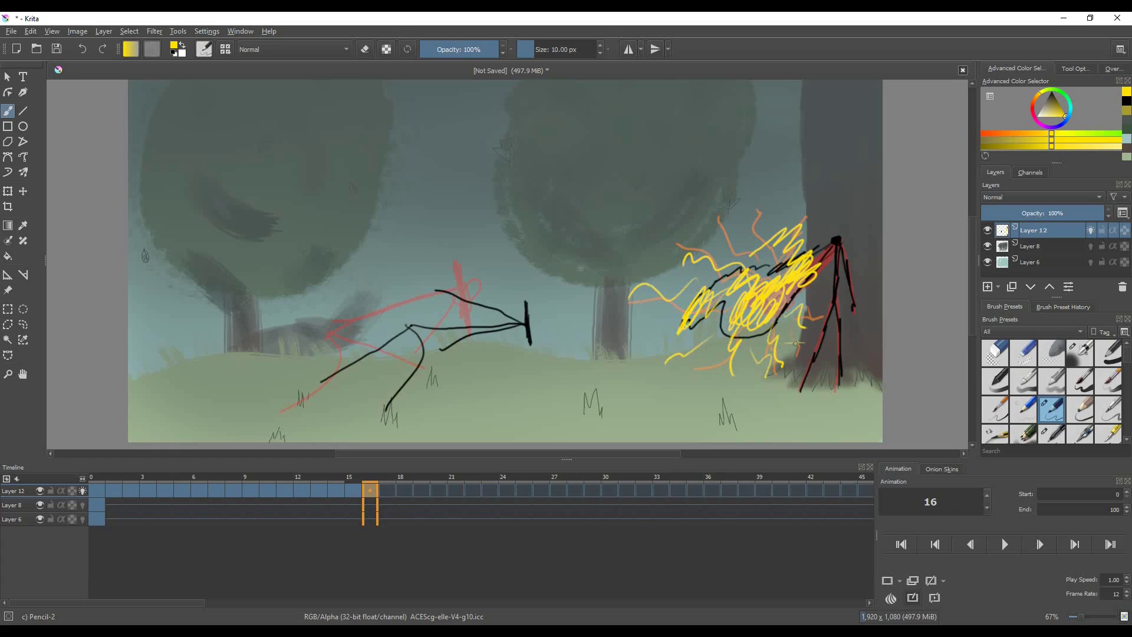
# Go to frame 17 and draw the left figure in black, stretched horizontally with its arms spread into jagged-edged wings
pyautogui.press('.')
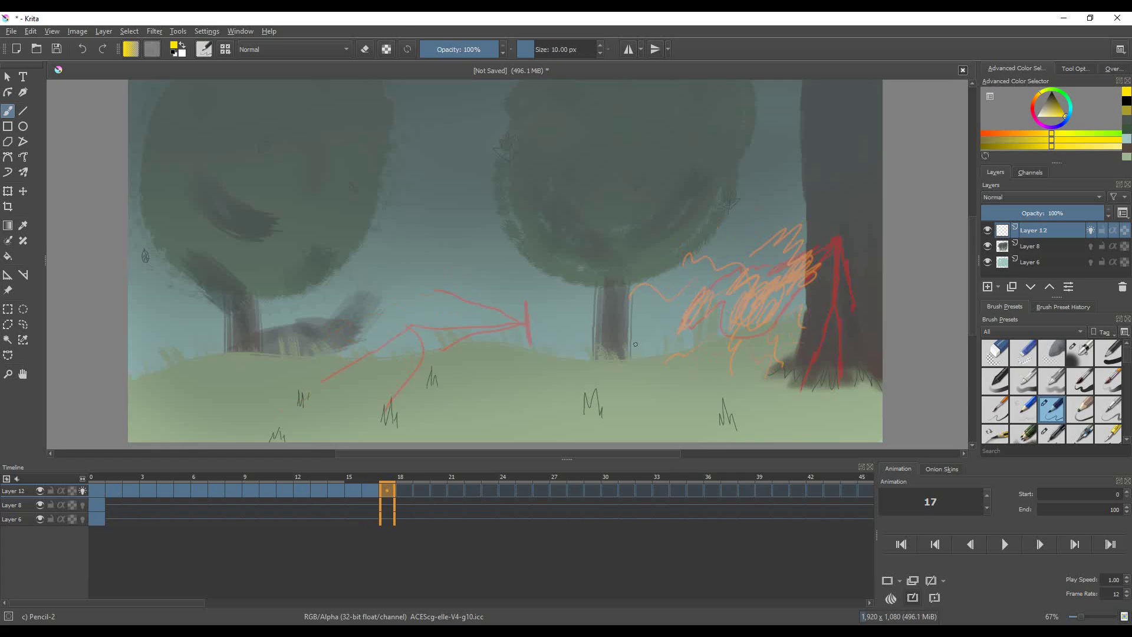
pyautogui.press('d')
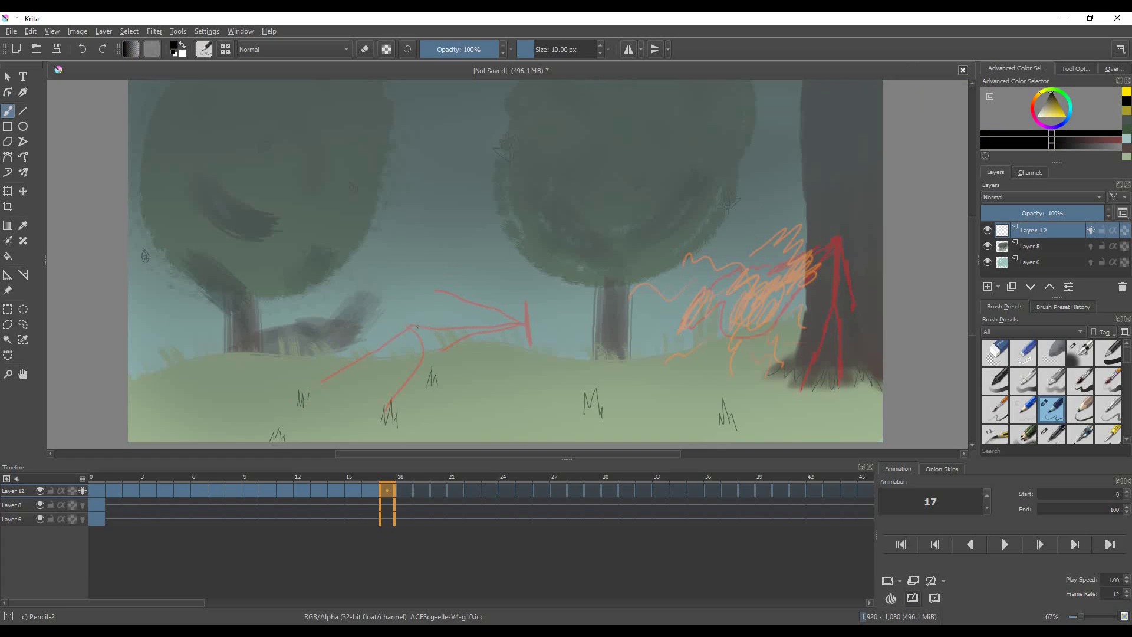
pyautogui.moveTo(418, 326); pyautogui.dragTo(523, 321)
pyautogui.moveTo(420, 326); pyautogui.dragTo(308, 321)
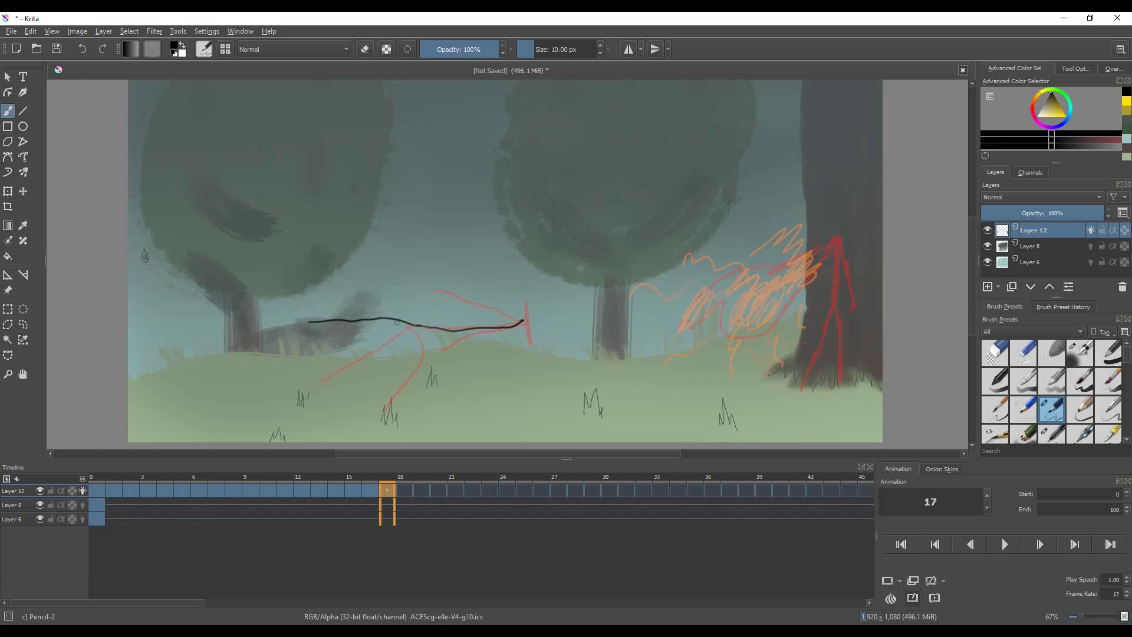
pyautogui.moveTo(413, 329); pyautogui.dragTo(326, 383)
pyautogui.moveTo(412, 332); pyautogui.dragTo(422, 323)
pyautogui.moveTo(522, 322)
pyautogui.mouseDown()
pyautogui.moveTo(484, 387)
pyautogui.moveTo(509, 301)
pyautogui.moveTo(486, 255)
pyautogui.mouseUp()
pyautogui.moveTo(523, 323)
pyautogui.mouseDown()
pyautogui.moveTo(525, 307)
pyautogui.moveTo(527, 341)
pyautogui.moveTo(523, 292)
pyautogui.moveTo(526, 328)
pyautogui.mouseUp()
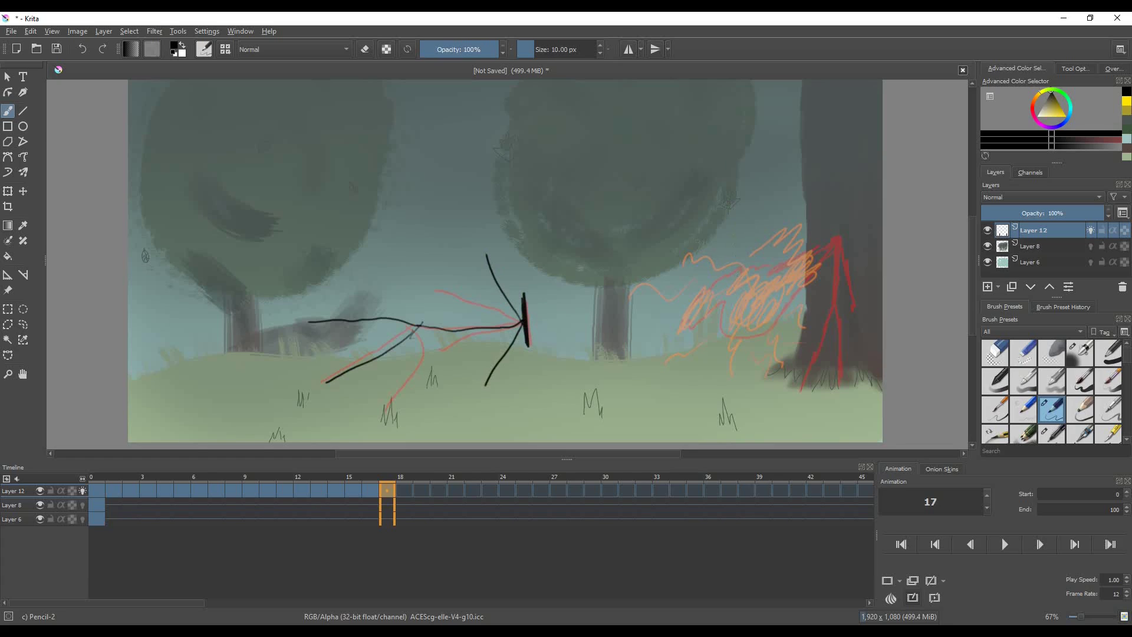
pyautogui.moveTo(486, 255)
pyautogui.mouseDown()
pyautogui.moveTo(462, 292)
pyautogui.moveTo(488, 327)
pyautogui.mouseUp()
pyautogui.moveTo(482, 391); pyautogui.dragTo(487, 341)
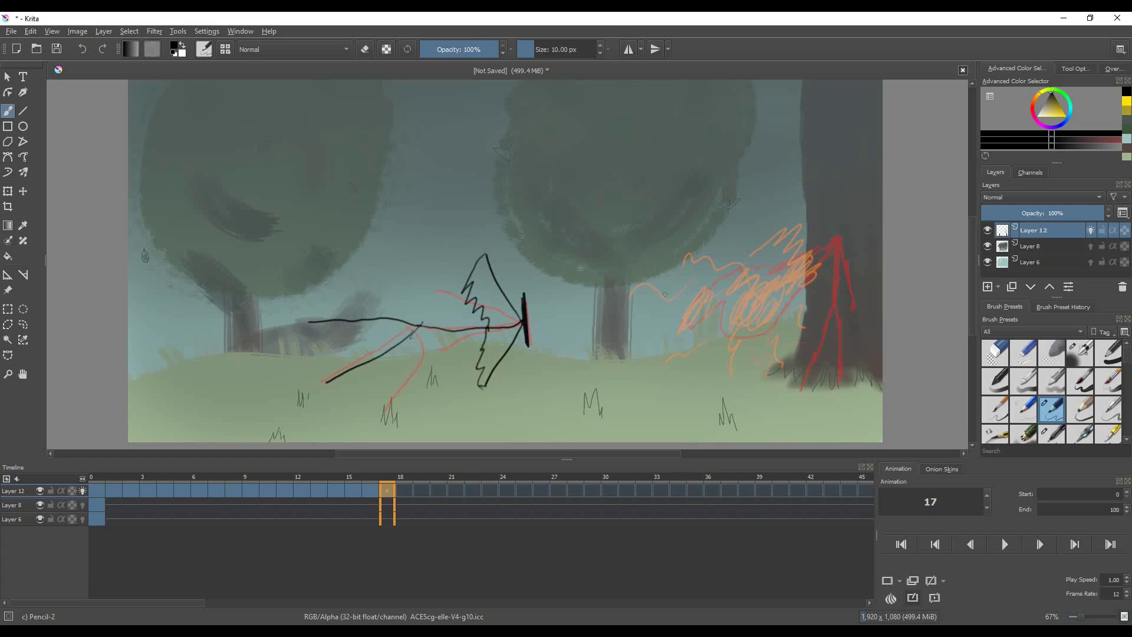
# Trace the right figure on frame 17 in black, with torso, legs, head and the large front arm
pyautogui.moveTo(836, 239)
pyautogui.mouseDown()
pyautogui.moveTo(853, 302)
pyautogui.moveTo(835, 267)
pyautogui.moveTo(842, 382)
pyautogui.mouseUp()
pyautogui.moveTo(831, 312); pyautogui.dragTo(805, 381)
pyautogui.click(836, 239)
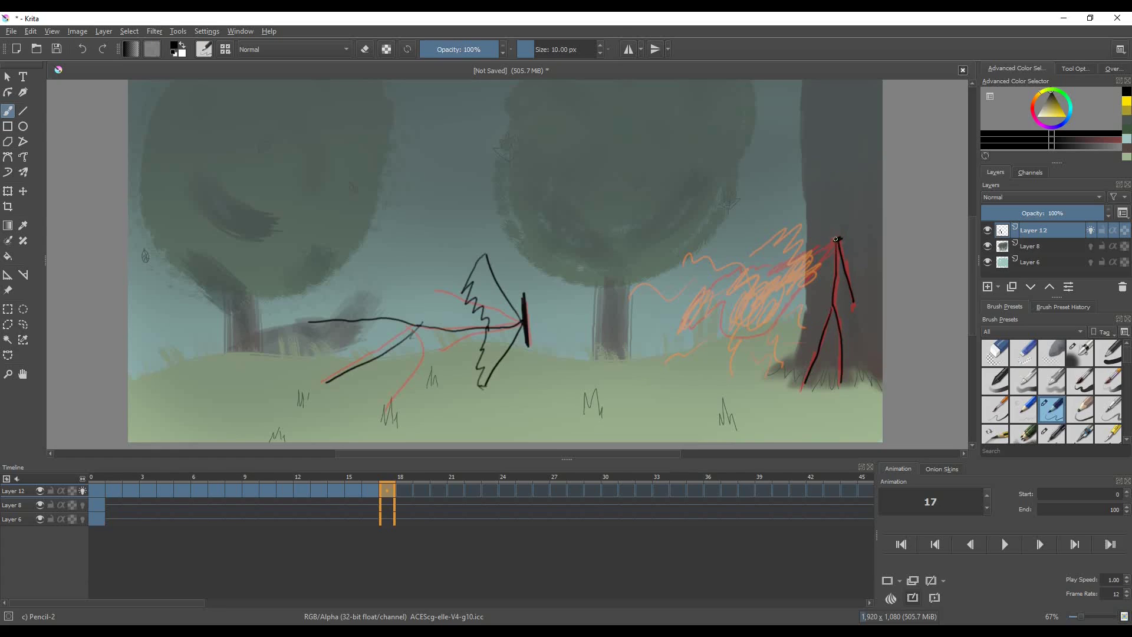
pyautogui.moveTo(836, 240)
pyautogui.mouseDown()
pyautogui.moveTo(772, 327)
pyautogui.moveTo(741, 338)
pyautogui.moveTo(720, 317)
pyautogui.moveTo(687, 314)
pyautogui.moveTo(735, 272)
pyautogui.moveTo(836, 239)
pyautogui.moveTo(698, 290)
pyautogui.moveTo(687, 322)
pyautogui.moveTo(720, 307)
pyautogui.moveTo(735, 333)
pyautogui.moveTo(765, 332)
pyautogui.moveTo(827, 254)
pyautogui.moveTo(755, 313)
pyautogui.moveTo(730, 296)
pyautogui.mouseUp()
# Pick bright yellow and draw zigzag rays shooting out around the right figure's large arm on frame 17
pyautogui.click(1065, 118)
pyautogui.moveTo(767, 272)
pyautogui.mouseDown()
pyautogui.moveTo(757, 331)
pyautogui.moveTo(725, 280)
pyautogui.moveTo(700, 316)
pyautogui.moveTo(719, 282)
pyautogui.moveTo(707, 191)
pyautogui.moveTo(707, 245)
pyautogui.moveTo(741, 243)
pyautogui.moveTo(737, 265)
pyautogui.moveTo(790, 216)
pyautogui.moveTo(793, 175)
pyautogui.mouseUp()
pyautogui.moveTo(809, 308)
pyautogui.mouseDown()
pyautogui.moveTo(792, 348)
pyautogui.moveTo(784, 382)
pyautogui.mouseUp()
pyautogui.moveTo(761, 339); pyautogui.dragTo(730, 399)
pyautogui.moveTo(722, 340); pyautogui.dragTo(689, 377)
pyautogui.moveTo(697, 285)
pyautogui.mouseDown()
pyautogui.moveTo(645, 282)
pyautogui.moveTo(621, 269)
pyautogui.mouseUp()
# Go to frame 18, switch to black and draw the left figure as a straight body with large jagged front wings and smaller rear wings
pyautogui.click(410, 476)
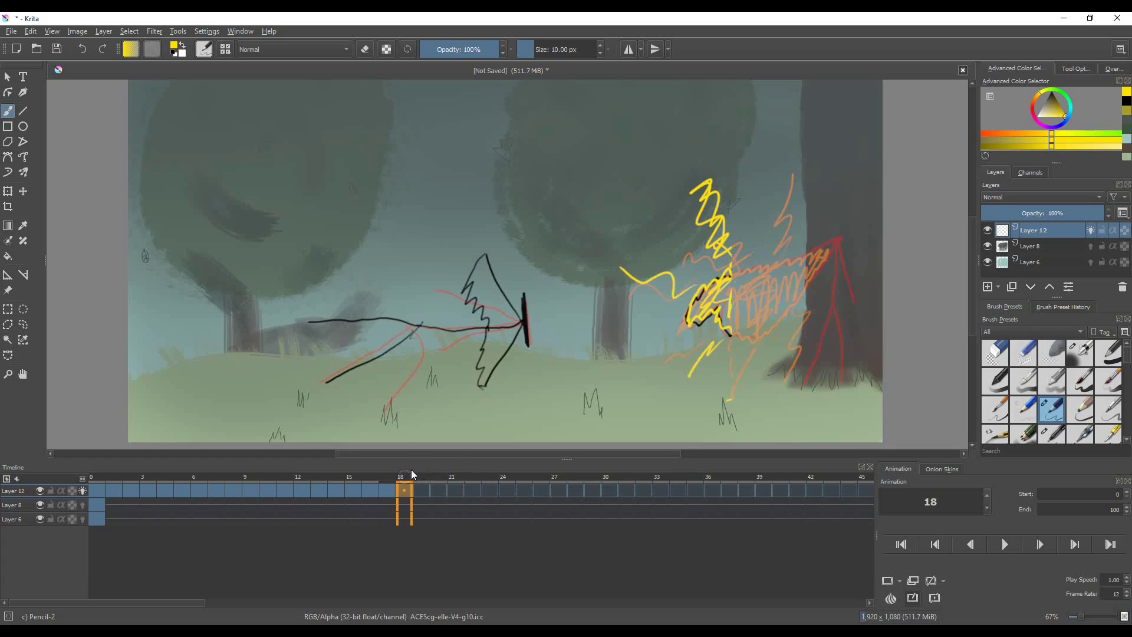
pyautogui.click(1047, 96)
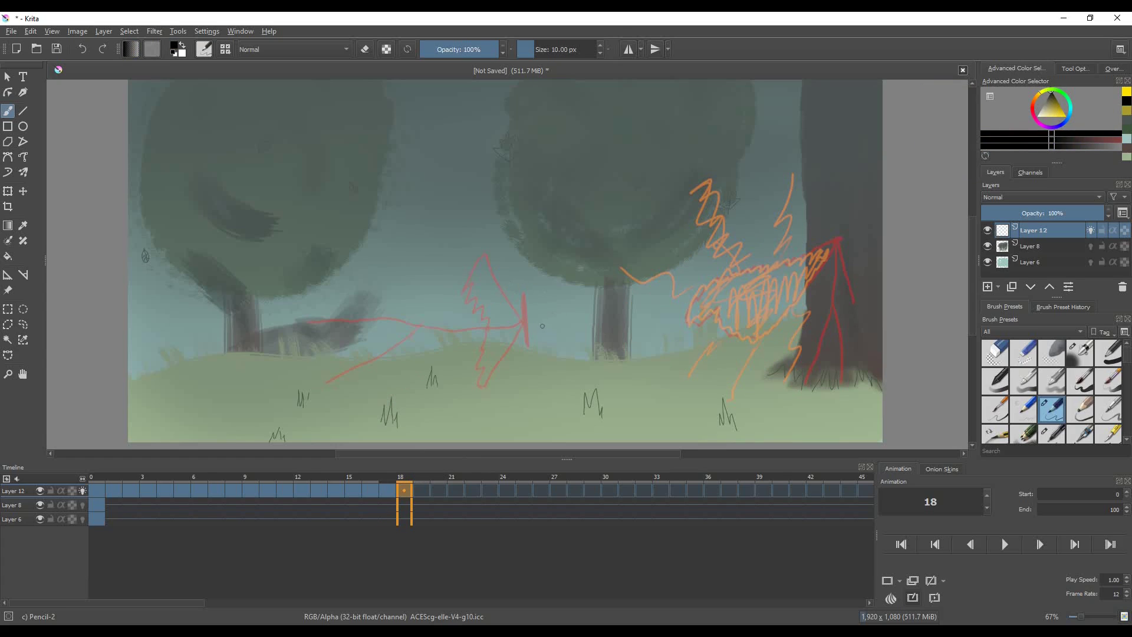
pyautogui.moveTo(545, 321)
pyautogui.mouseDown()
pyautogui.moveTo(544, 341)
pyautogui.moveTo(543, 313)
pyautogui.mouseUp()
pyautogui.click(81, 50)
pyautogui.moveTo(579, 343)
pyautogui.mouseDown()
pyautogui.moveTo(578, 315)
pyautogui.moveTo(583, 325)
pyautogui.moveTo(440, 320)
pyautogui.mouseUp()
pyautogui.moveTo(577, 325)
pyautogui.mouseDown()
pyautogui.moveTo(502, 200)
pyautogui.moveTo(488, 256)
pyautogui.moveTo(501, 253)
pyautogui.moveTo(499, 287)
pyautogui.moveTo(511, 284)
pyautogui.moveTo(511, 307)
pyautogui.moveTo(521, 300)
pyautogui.moveTo(527, 317)
pyautogui.moveTo(511, 340)
pyautogui.moveTo(519, 351)
pyautogui.moveTo(502, 363)
pyautogui.moveTo(509, 383)
pyautogui.moveTo(494, 388)
pyautogui.moveTo(496, 411)
pyautogui.moveTo(483, 410)
pyautogui.moveTo(498, 429)
pyautogui.moveTo(577, 325)
pyautogui.mouseUp()
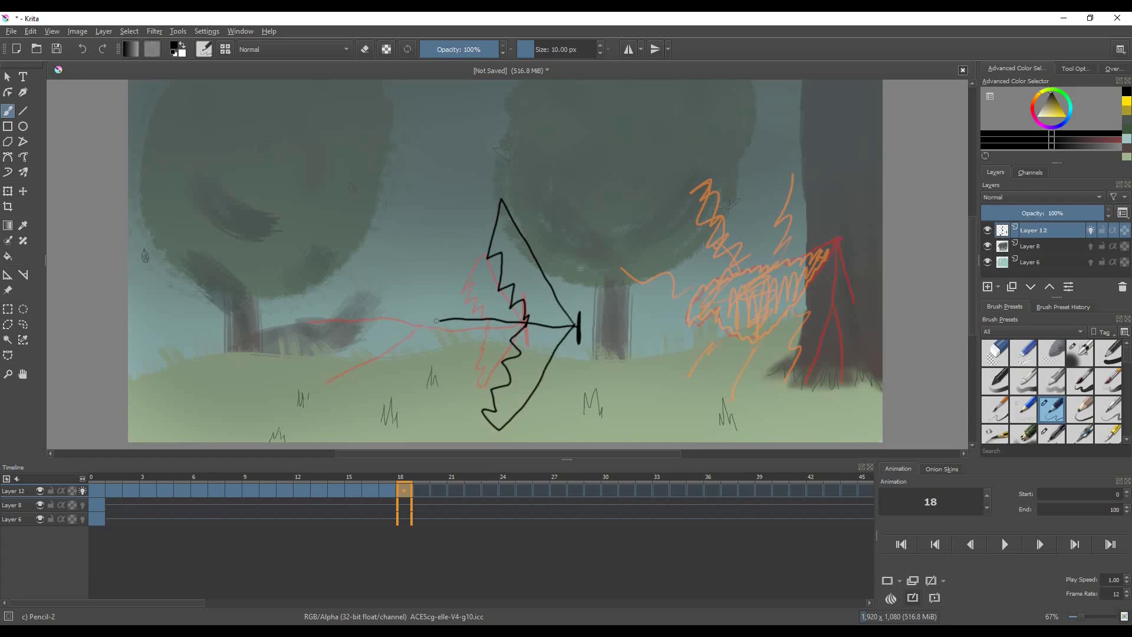
pyautogui.moveTo(440, 317)
pyautogui.mouseDown()
pyautogui.moveTo(409, 256)
pyautogui.moveTo(396, 320)
pyautogui.moveTo(406, 326)
pyautogui.moveTo(394, 348)
pyautogui.moveTo(407, 355)
pyautogui.moveTo(392, 396)
pyautogui.moveTo(435, 324)
pyautogui.mouseUp()
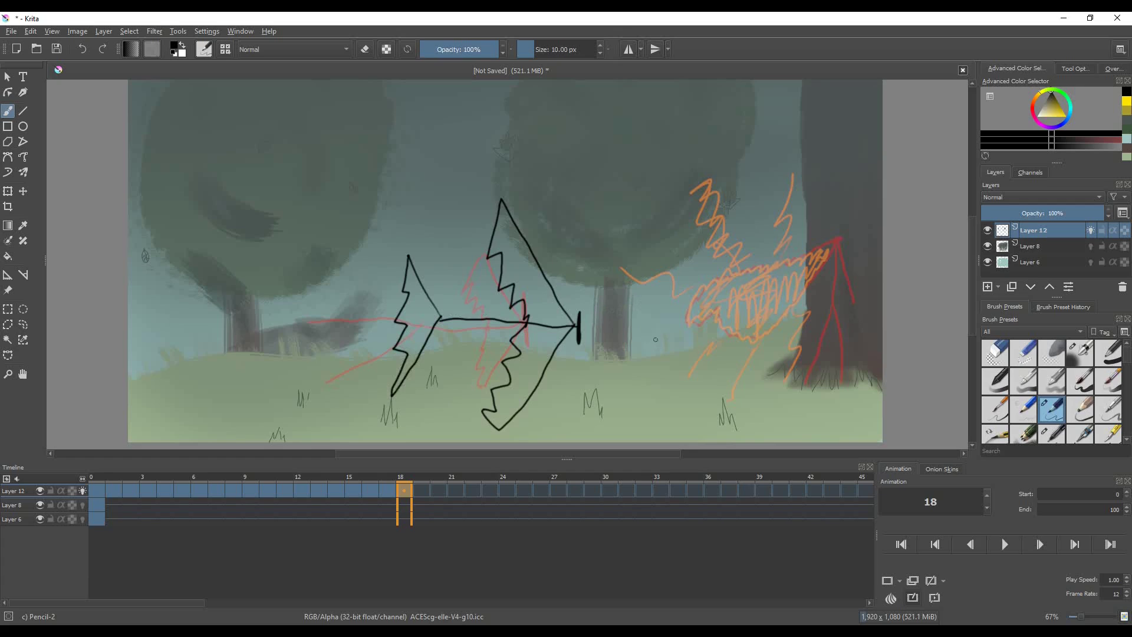
# Draw the right figure on frame 18 with a black back arm and a bright yellow torso and legs
pyautogui.moveTo(838, 252); pyautogui.dragTo(849, 290)
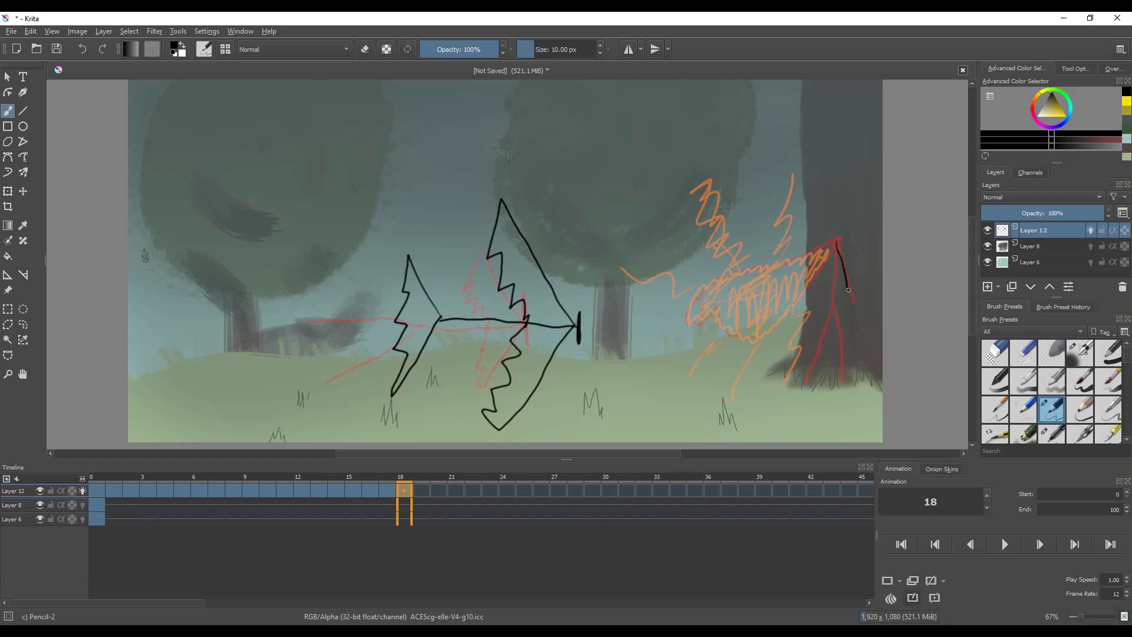
pyautogui.click(1065, 116)
pyautogui.moveTo(836, 241)
pyautogui.mouseDown()
pyautogui.moveTo(710, 285)
pyautogui.moveTo(692, 326)
pyautogui.moveTo(760, 340)
pyautogui.moveTo(831, 247)
pyautogui.moveTo(828, 307)
pyautogui.moveTo(800, 393)
pyautogui.mouseUp()
pyautogui.moveTo(831, 304); pyautogui.dragTo(845, 383)
# Draw the right figure's large front arm in yellow with zigzag filling and curved rays above and below it on frame 18
pyautogui.moveTo(817, 257)
pyautogui.mouseDown()
pyautogui.moveTo(769, 294)
pyautogui.moveTo(727, 295)
pyautogui.moveTo(692, 313)
pyautogui.moveTo(793, 203)
pyautogui.moveTo(763, 179)
pyautogui.mouseUp()
pyautogui.moveTo(767, 266); pyautogui.dragTo(664, 166)
pyautogui.moveTo(697, 295); pyautogui.dragTo(627, 241)
pyautogui.moveTo(729, 352); pyautogui.dragTo(715, 436)
pyautogui.moveTo(800, 329); pyautogui.dragTo(784, 384)
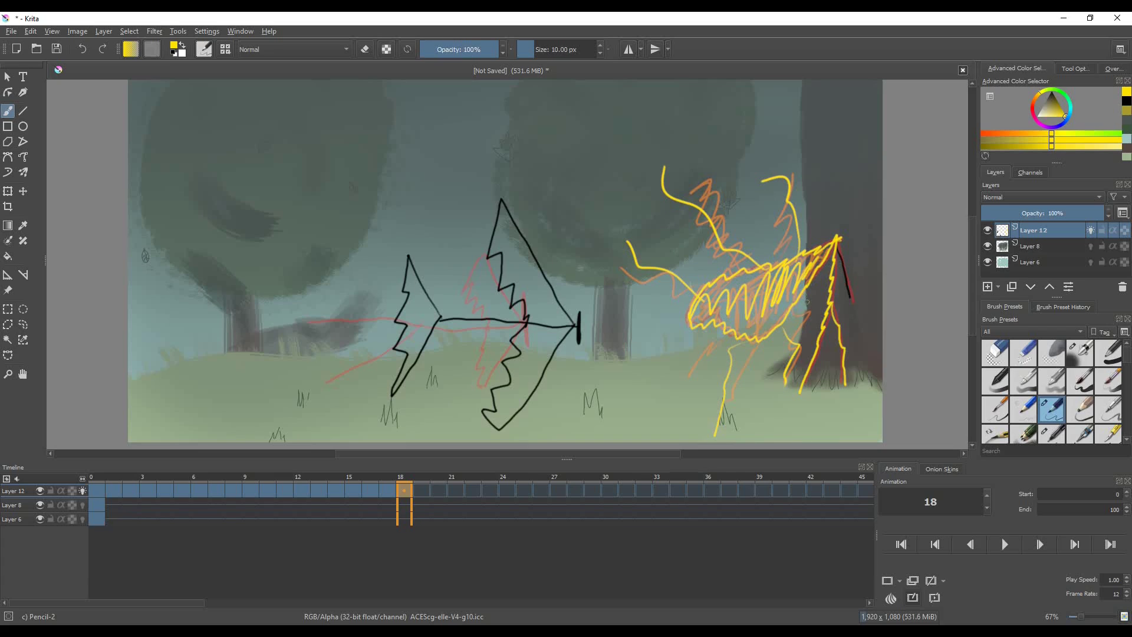
# Go to frame 19 and draw the right figure's back arm, torso and legs in yellow
pyautogui.press('.')
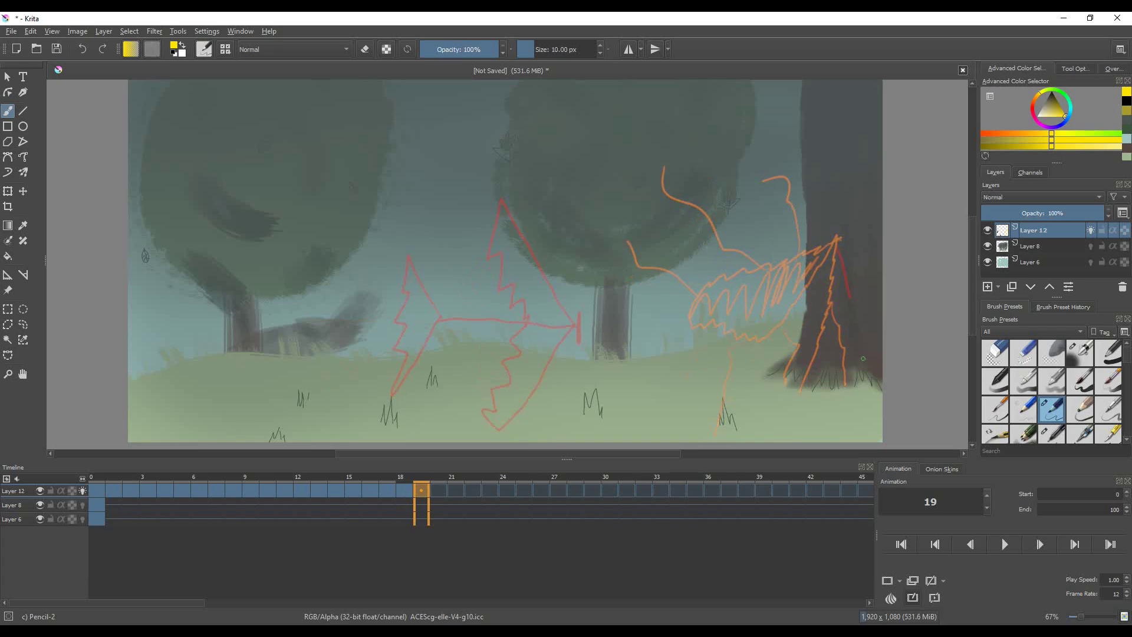
pyautogui.moveTo(834, 250); pyautogui.dragTo(856, 311)
pyautogui.moveTo(834, 250)
pyautogui.mouseDown()
pyautogui.moveTo(831, 314)
pyautogui.moveTo(808, 387)
pyautogui.mouseUp()
pyautogui.moveTo(832, 304); pyautogui.dragTo(852, 394)
# Draw the right figure's large yellow arm with inner squiggles and zigzag rays around it on frame 19
pyautogui.moveTo(830, 248)
pyautogui.mouseDown()
pyautogui.moveTo(709, 284)
pyautogui.moveTo(683, 313)
pyautogui.moveTo(734, 341)
pyautogui.moveTo(760, 332)
pyautogui.moveTo(830, 242)
pyautogui.moveTo(743, 313)
pyautogui.moveTo(706, 295)
pyautogui.moveTo(736, 323)
pyautogui.moveTo(792, 288)
pyautogui.moveTo(784, 268)
pyautogui.moveTo(795, 251)
pyautogui.moveTo(713, 135)
pyautogui.mouseUp()
pyautogui.moveTo(762, 243)
pyautogui.mouseDown()
pyautogui.moveTo(715, 197)
pyautogui.moveTo(649, 210)
pyautogui.mouseUp()
pyautogui.moveTo(683, 288); pyautogui.dragTo(637, 263)
pyautogui.moveTo(761, 354); pyautogui.dragTo(722, 431)
pyautogui.moveTo(790, 337); pyautogui.dragTo(783, 393)
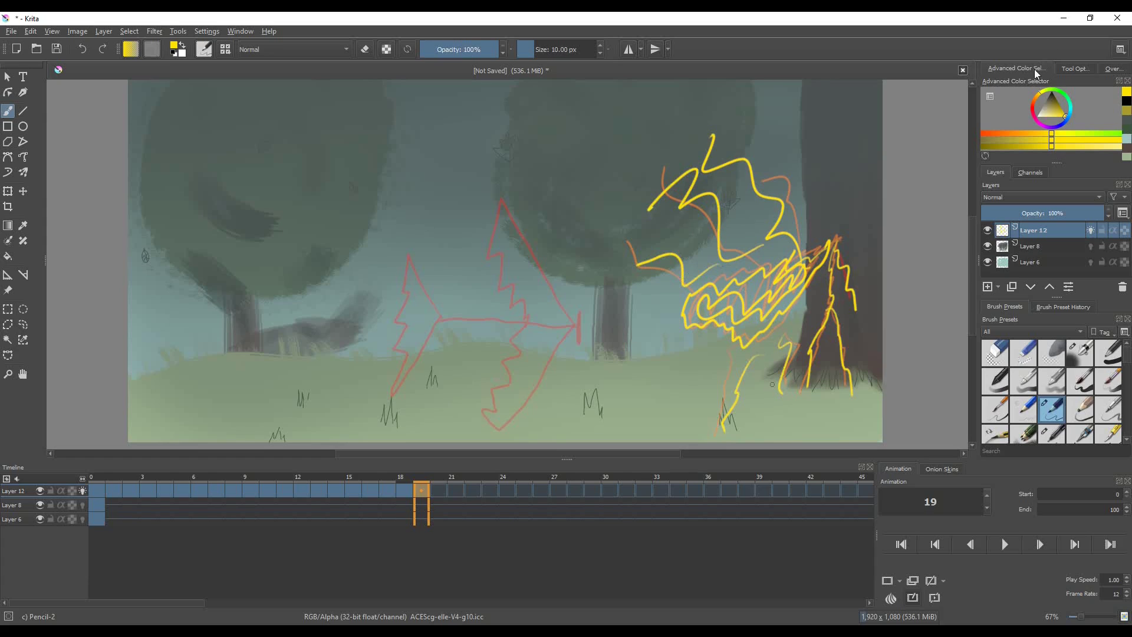
# Switch to black, draw the left figure's head and body with many sweeping streaks trailing behind on frame 19, and advance to frame 20
pyautogui.press('d')
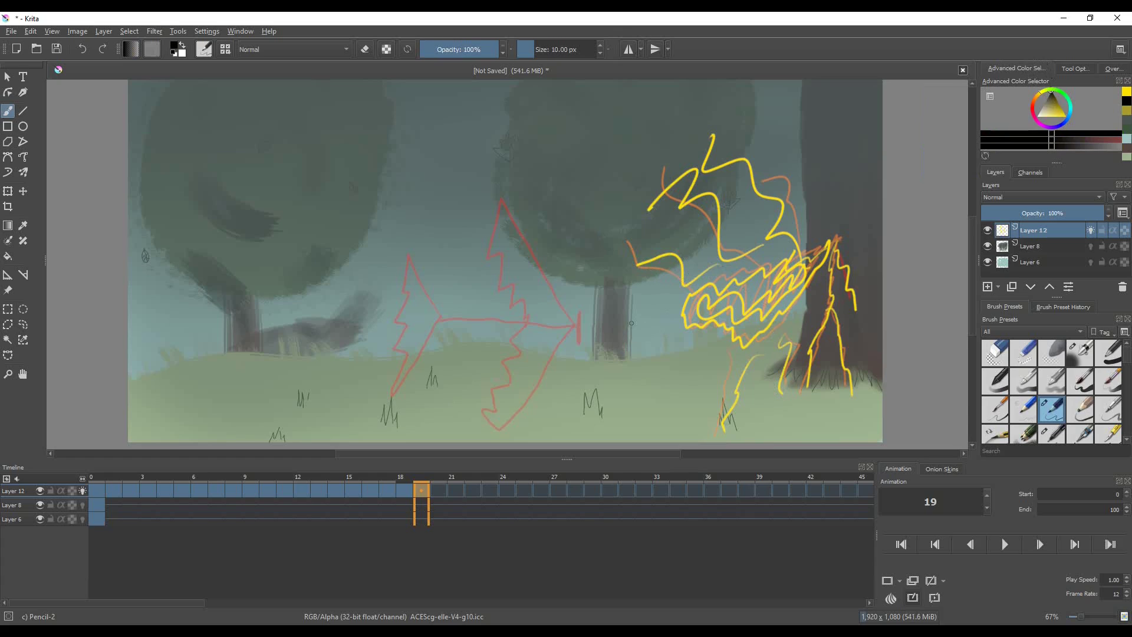
pyautogui.moveTo(634, 324)
pyautogui.mouseDown()
pyautogui.moveTo(638, 345)
pyautogui.moveTo(637, 319)
pyautogui.moveTo(567, 331)
pyautogui.moveTo(438, 282)
pyautogui.mouseUp()
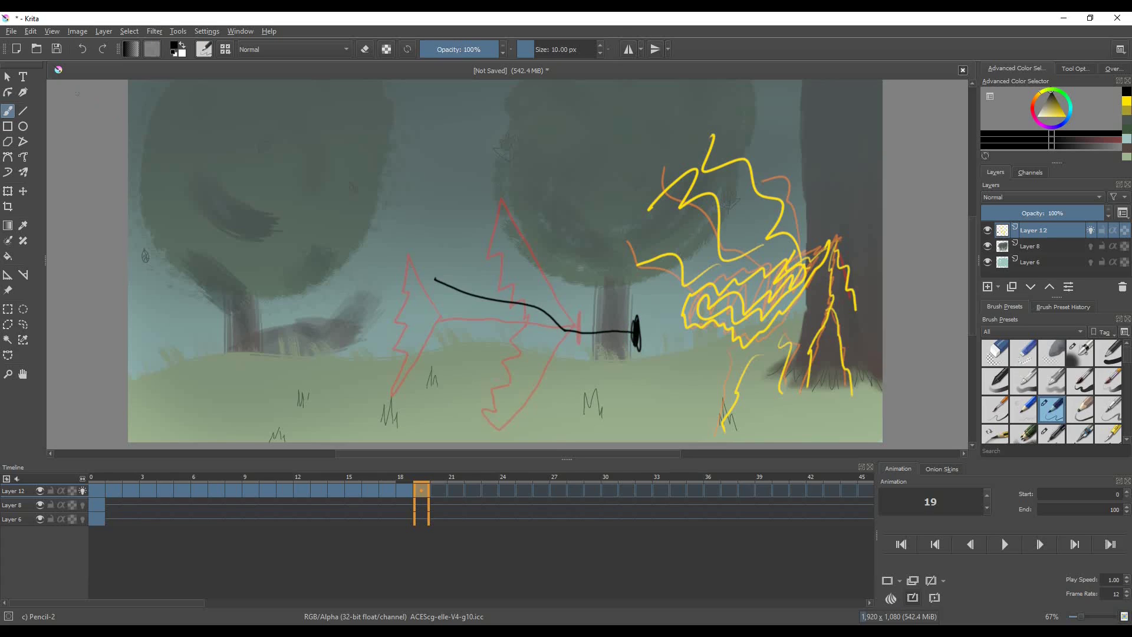
pyautogui.moveTo(562, 345)
pyautogui.mouseDown()
pyautogui.moveTo(464, 405)
pyautogui.moveTo(433, 340)
pyautogui.mouseUp()
pyautogui.moveTo(520, 326); pyautogui.dragTo(428, 306)
pyautogui.moveTo(601, 349); pyautogui.dragTo(533, 416)
pyautogui.moveTo(605, 324); pyautogui.dragTo(503, 263)
pyautogui.moveTo(604, 354); pyautogui.dragTo(520, 383)
pyautogui.moveTo(490, 323); pyautogui.dragTo(424, 315)
pyautogui.moveTo(529, 369); pyautogui.dragTo(417, 400)
pyautogui.moveTo(481, 330); pyautogui.dragTo(417, 309)
pyautogui.moveTo(475, 387); pyautogui.dragTo(402, 369)
pyautogui.moveTo(467, 285); pyautogui.dragTo(427, 270)
pyautogui.moveTo(590, 314); pyautogui.dragTo(537, 261)
pyautogui.moveTo(630, 345); pyautogui.dragTo(584, 303)
pyautogui.moveTo(618, 364); pyautogui.dragTo(569, 389)
pyautogui.moveTo(619, 342); pyautogui.dragTo(483, 347)
pyautogui.moveTo(469, 329); pyautogui.dragTo(451, 332)
pyautogui.moveTo(544, 297); pyautogui.dragTo(477, 260)
pyautogui.moveTo(467, 268); pyautogui.dragTo(453, 263)
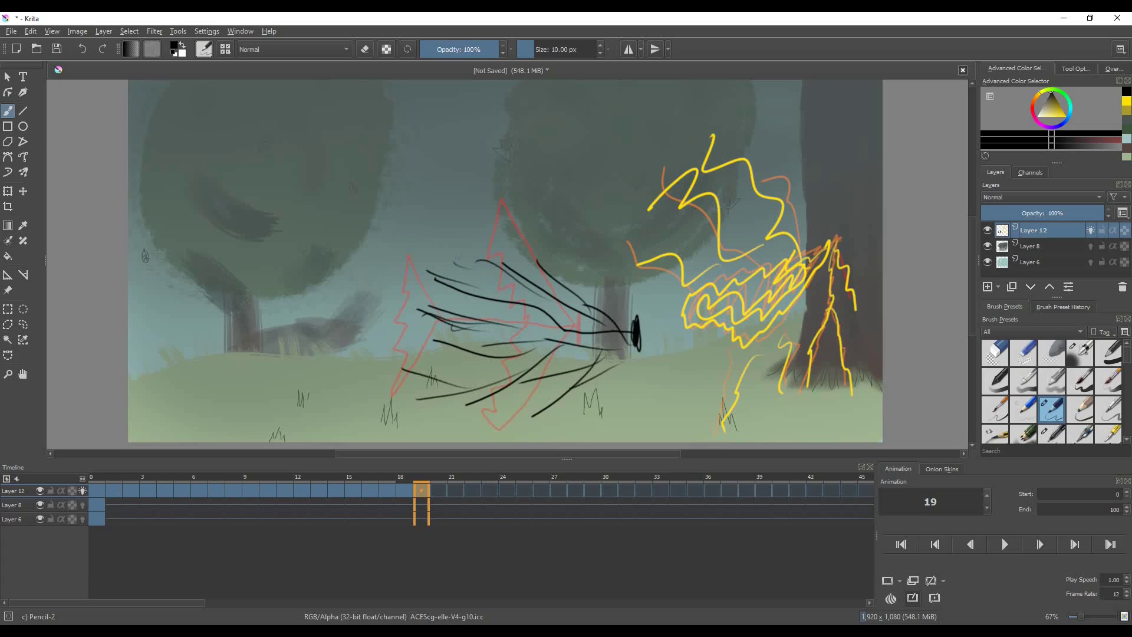
pyautogui.press('.')
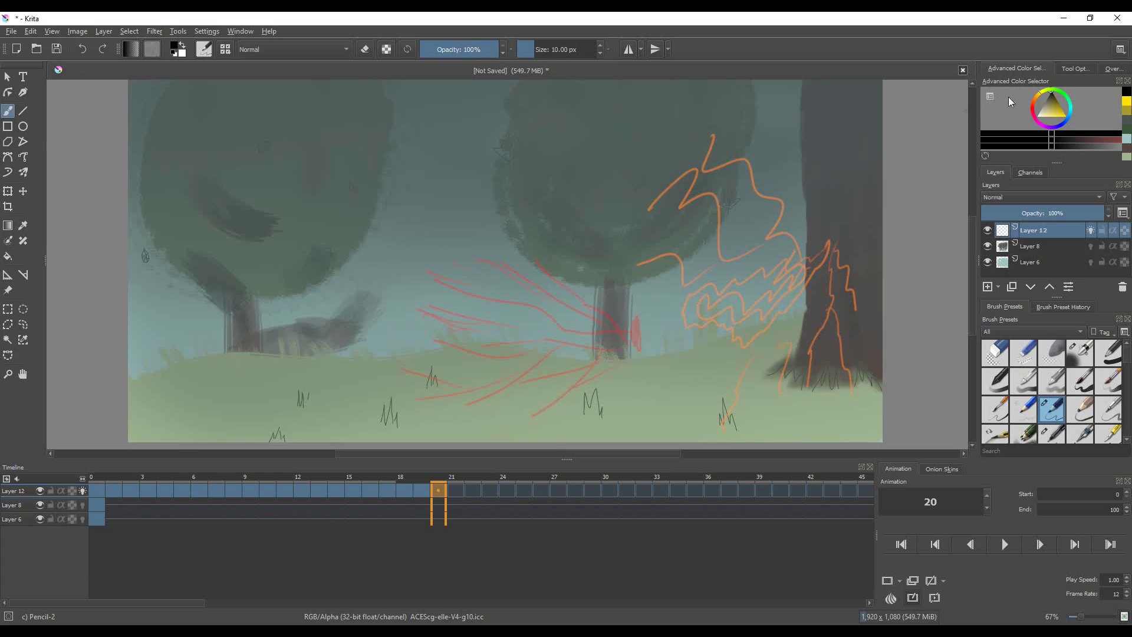
# Switch to yellow, outline a large wavy blast on frame 20, and fill it using a 1,000 px brush
pyautogui.click(1058, 113)
pyautogui.click(1060, 116)
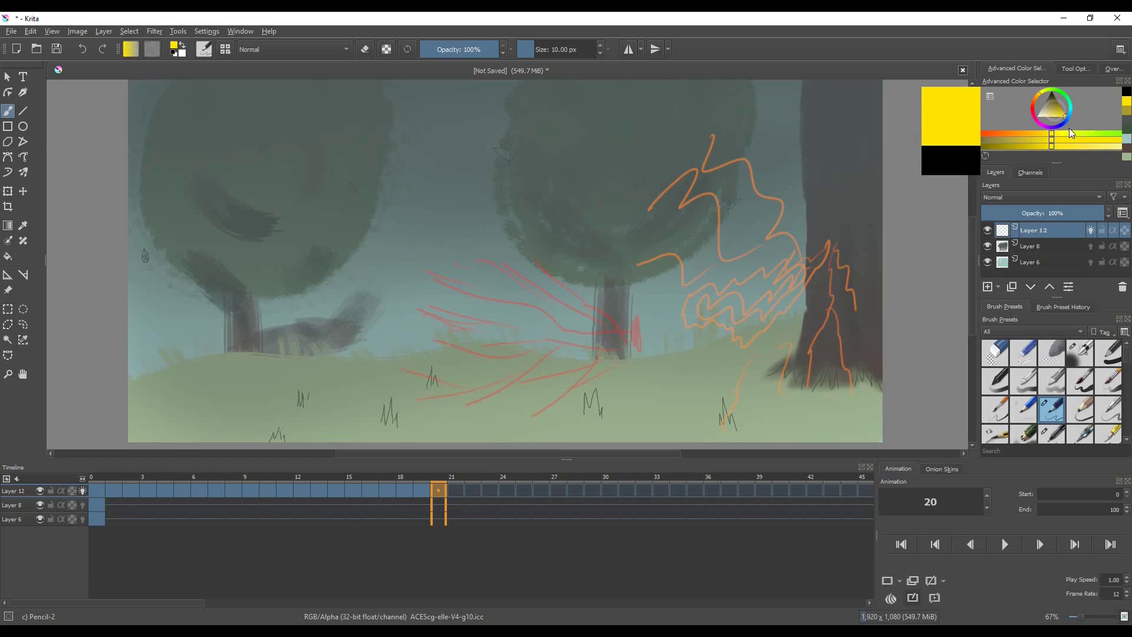
pyautogui.moveTo(689, 271)
pyautogui.mouseDown()
pyautogui.moveTo(666, 236)
pyautogui.moveTo(552, 203)
pyautogui.moveTo(502, 268)
pyautogui.moveTo(483, 404)
pyautogui.moveTo(637, 426)
pyautogui.moveTo(767, 372)
pyautogui.moveTo(831, 233)
pyautogui.moveTo(738, 99)
pyautogui.moveTo(557, 144)
pyautogui.moveTo(484, 251)
pyautogui.mouseUp()
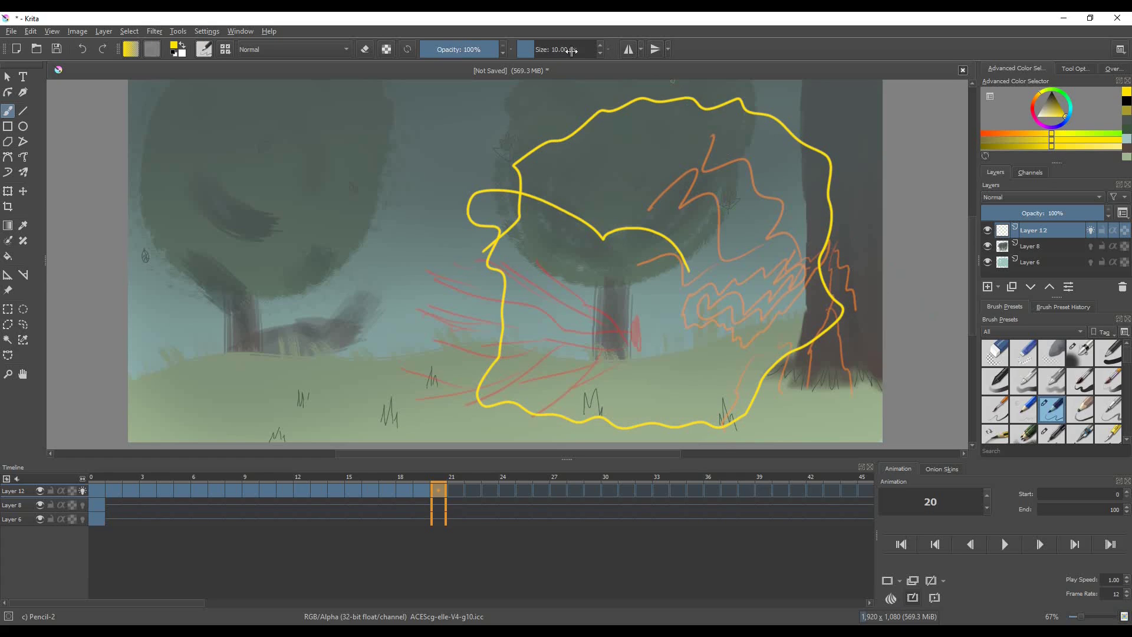
pyautogui.moveTo(546, 48); pyautogui.dragTo(598, 49)
pyautogui.moveTo(613, 194)
pyautogui.mouseDown()
pyautogui.moveTo(660, 262)
pyautogui.moveTo(737, 248)
pyautogui.moveTo(700, 151)
pyautogui.moveTo(551, 309)
pyautogui.moveTo(632, 379)
pyautogui.moveTo(859, 430)
pyautogui.mouseUp()
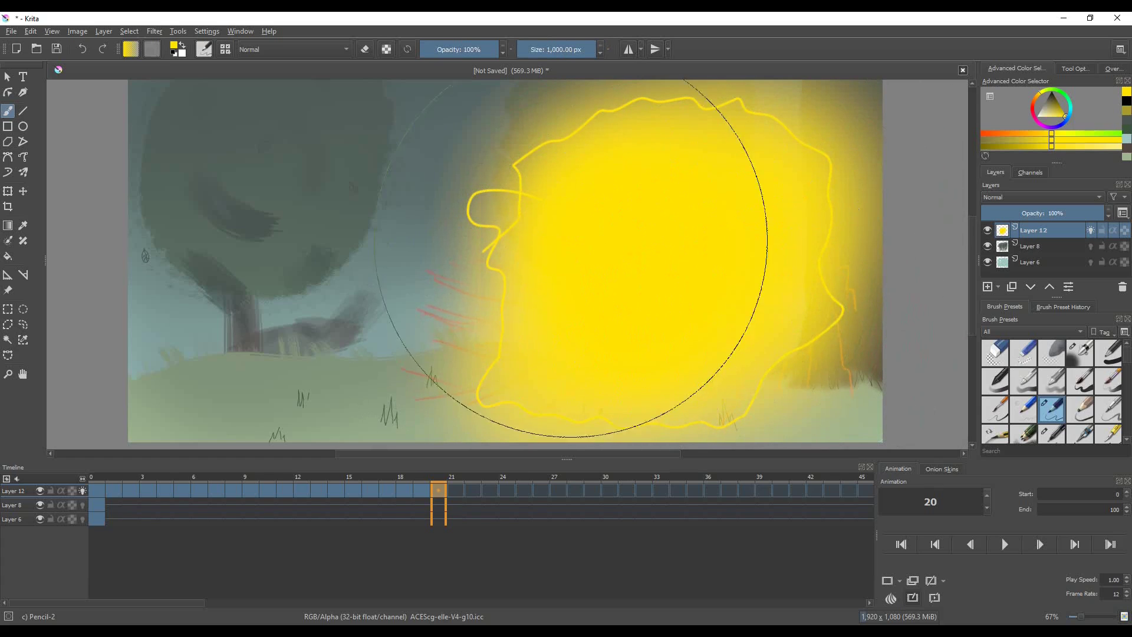
# Paint smaller soft yellow glows over the blast's centre on frames 21 and 22
pyautogui.press('Right')
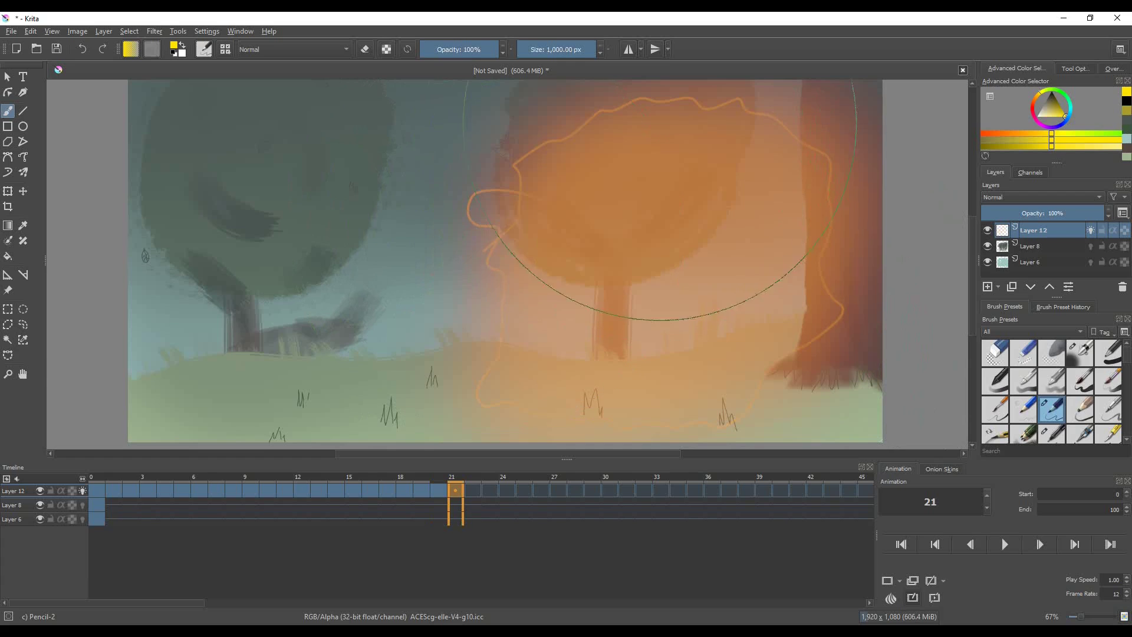
pyautogui.moveTo(607, 221)
pyautogui.mouseDown()
pyautogui.moveTo(660, 248)
pyautogui.moveTo(708, 245)
pyautogui.moveTo(761, 215)
pyautogui.moveTo(733, 136)
pyautogui.moveTo(696, 189)
pyautogui.moveTo(733, 239)
pyautogui.moveTo(673, 293)
pyautogui.moveTo(629, 281)
pyautogui.moveTo(648, 246)
pyautogui.moveTo(627, 291)
pyautogui.moveTo(670, 277)
pyautogui.mouseUp()
pyautogui.press('Right')
# Switch the brush colour to black and set the brush size to 10 px
pyautogui.click(1050, 104)
pyautogui.moveTo(1049, 103); pyautogui.dragTo(1052, 90)
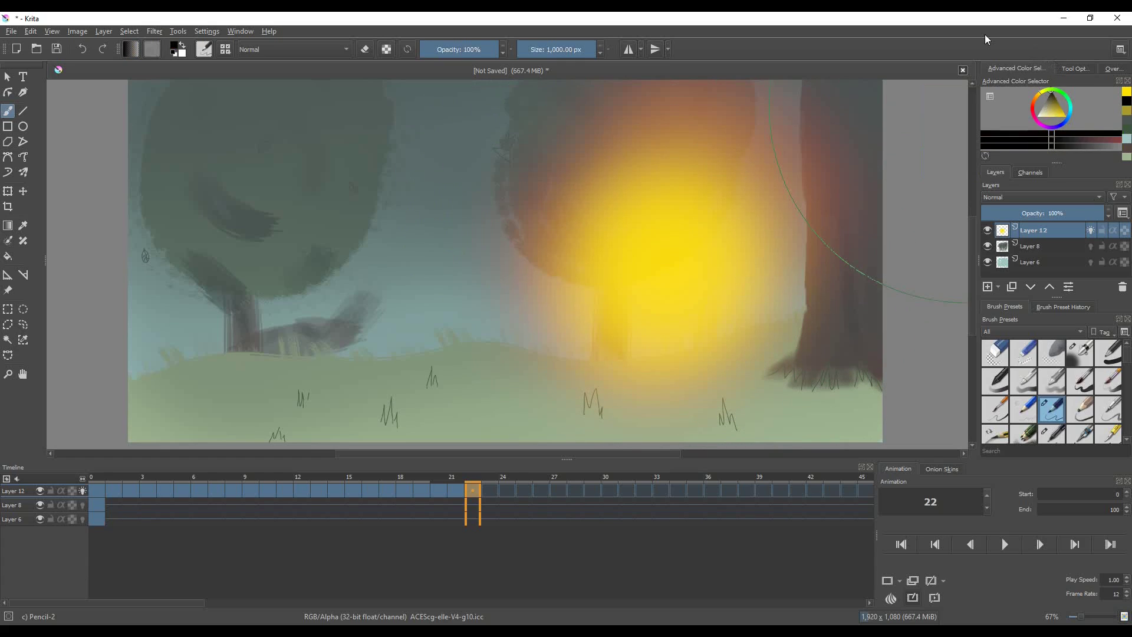
pyautogui.click(565, 49)
pyautogui.hotkey('ctrl', 'a')
pyautogui.press('BackSpace')
pyautogui.press('Return')
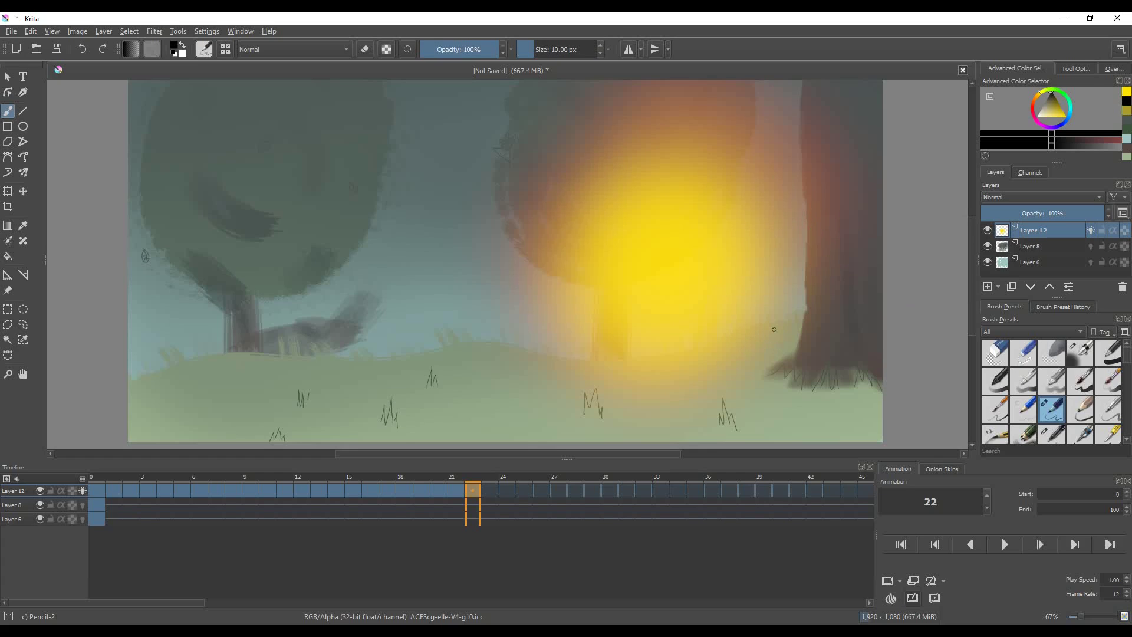
# Extend the onion skins to show the three previous frames
pyautogui.click(942, 469)
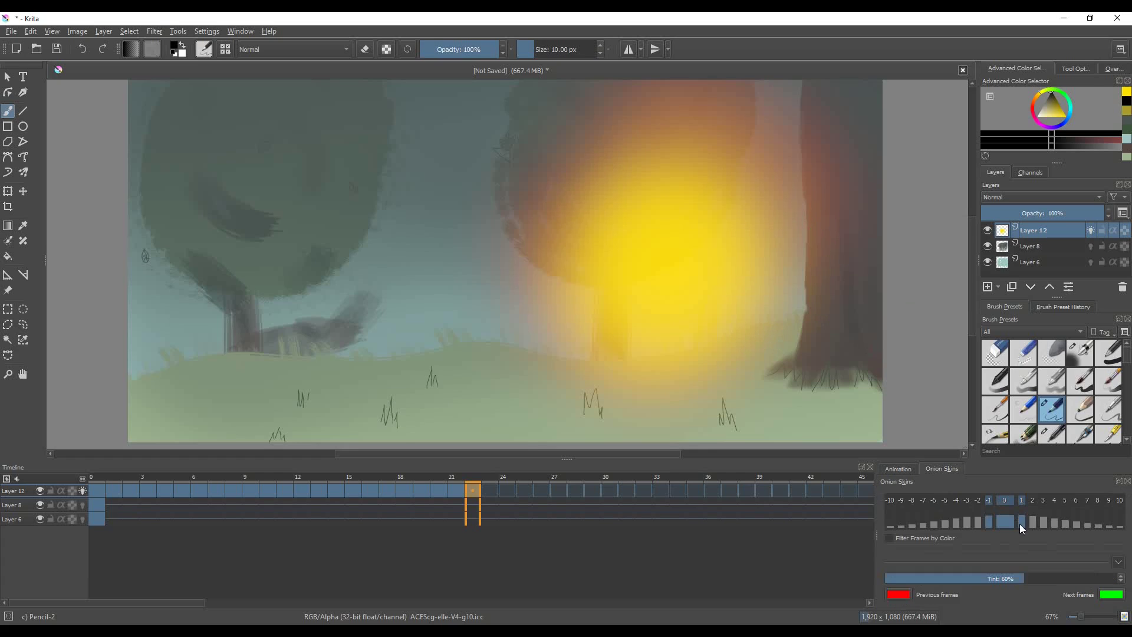
pyautogui.click(977, 500)
pyautogui.click(967, 500)
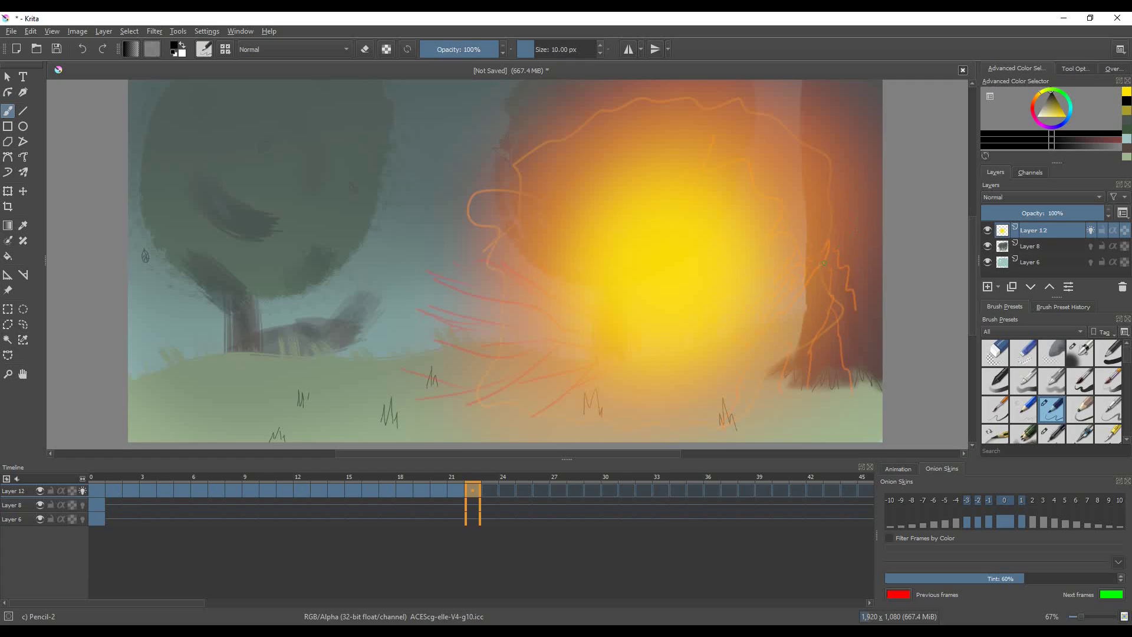
# Draw the right figure standing in black on frame 22, with head, torso, legs and both arms
pyautogui.moveTo(832, 243)
pyautogui.mouseDown()
pyautogui.moveTo(813, 362)
pyautogui.moveTo(819, 332)
pyautogui.moveTo(815, 352)
pyautogui.moveTo(835, 330)
pyautogui.moveTo(848, 380)
pyautogui.mouseUp()
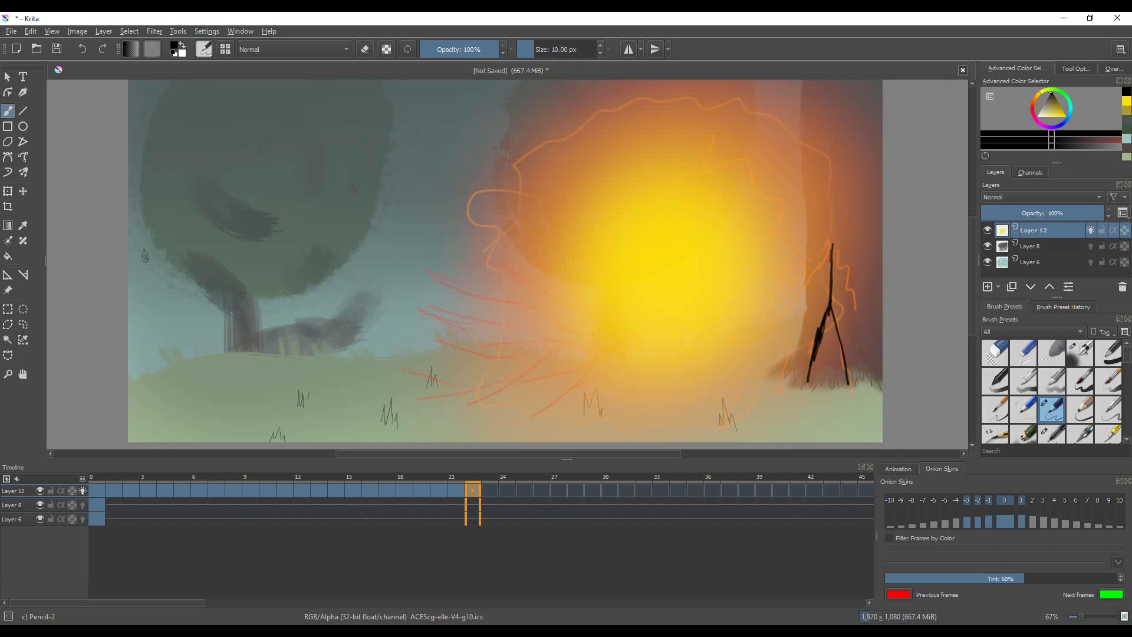
pyautogui.moveTo(832, 243); pyautogui.dragTo(857, 311)
pyautogui.press('e')
pyautogui.moveTo(825, 254); pyautogui.dragTo(806, 273)
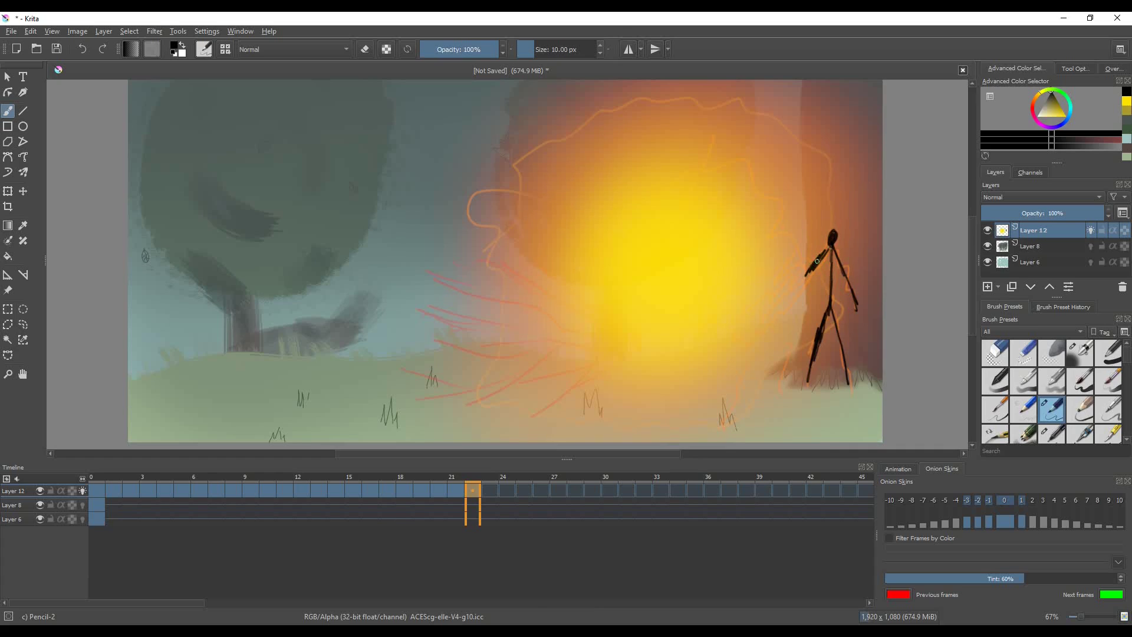
pyautogui.moveTo(805, 274); pyautogui.dragTo(794, 287)
# Switch to red and dab scattered splatter drops beside the yellow glow on frame 22
pyautogui.click(1031, 110)
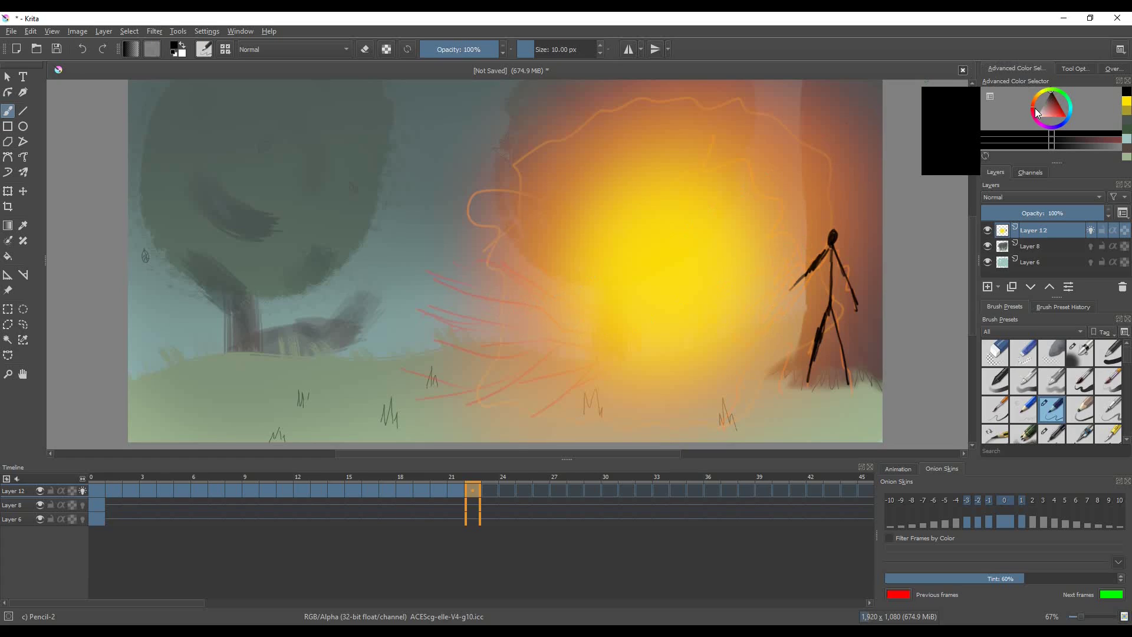
pyautogui.click(1074, 123)
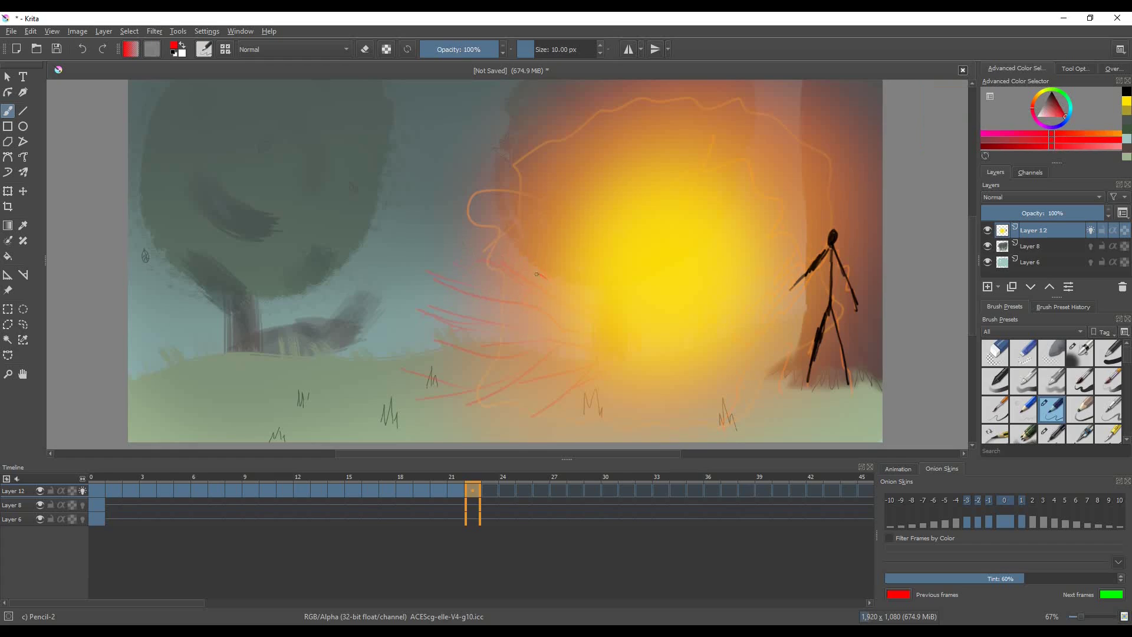
pyautogui.moveTo(539, 277); pyautogui.dragTo(541, 280)
pyautogui.moveTo(543, 331); pyautogui.dragTo(546, 329)
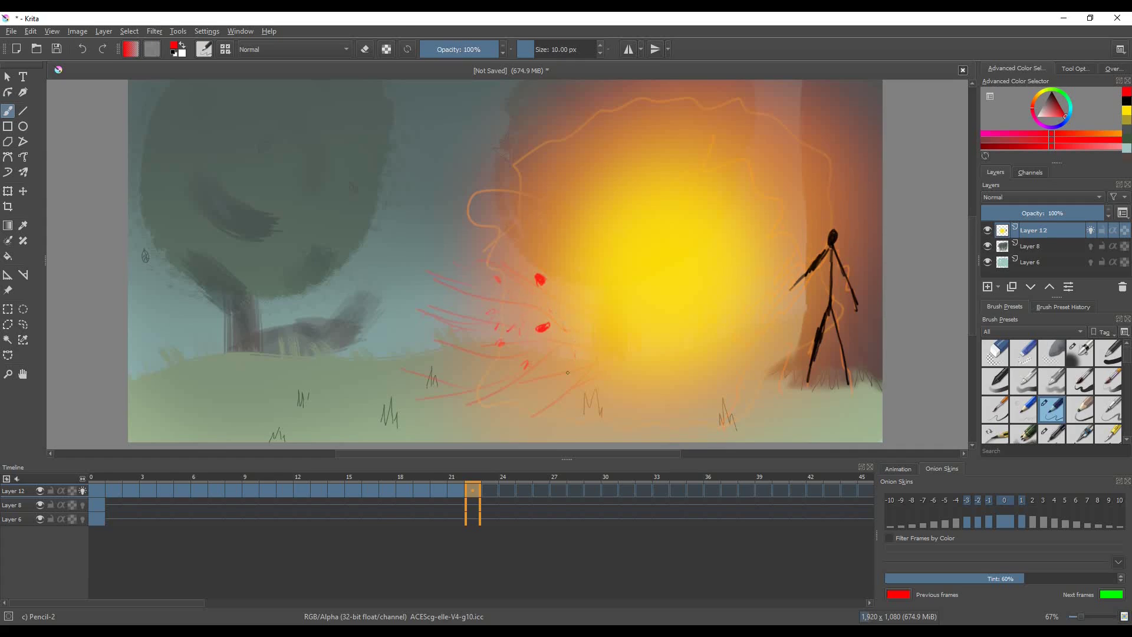
# Advance two frames and draw an elongated scribbled blob on the ground below the middle tree
pyautogui.press('Right')
pyautogui.press('Right')
pyautogui.moveTo(572, 378)
pyautogui.mouseDown()
pyautogui.moveTo(608, 420)
pyautogui.moveTo(655, 417)
pyautogui.moveTo(674, 390)
pyautogui.moveTo(599, 375)
pyautogui.moveTo(580, 397)
pyautogui.moveTo(637, 412)
pyautogui.mouseUp()
pyautogui.moveTo(656, 411)
pyautogui.mouseDown()
pyautogui.moveTo(618, 392)
pyautogui.moveTo(625, 409)
pyautogui.moveTo(621, 386)
pyautogui.moveTo(605, 397)
pyautogui.moveTo(605, 385)
pyautogui.moveTo(577, 390)
pyautogui.moveTo(579, 407)
pyautogui.moveTo(604, 421)
pyautogui.moveTo(666, 405)
pyautogui.mouseUp()
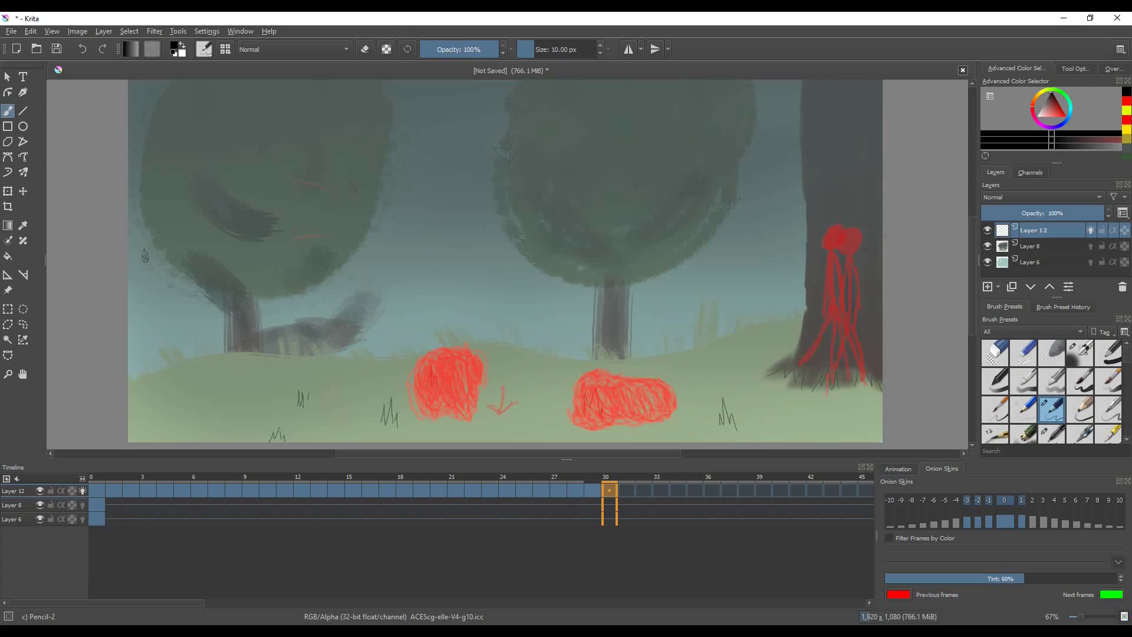
# Draw a streak from the canvas edge through the right figure's head, and dab red near the fallen figure's head on a subsequent frame
pyautogui.moveTo(883, 236); pyautogui.dragTo(861, 238)
pyautogui.moveTo(838, 242); pyautogui.dragTo(831, 245)
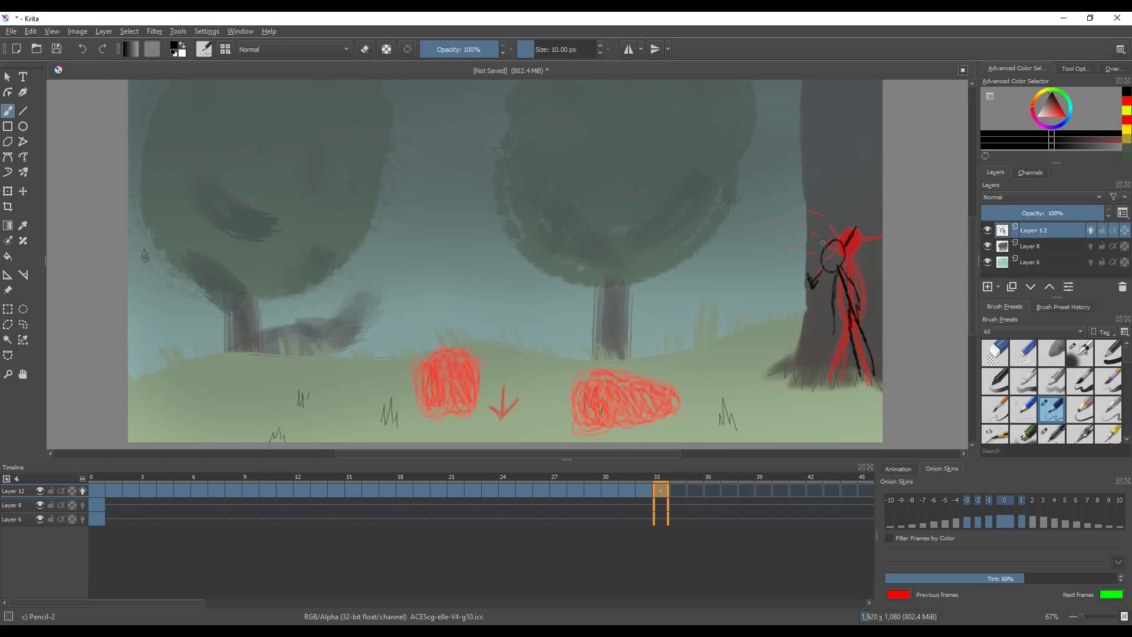
pyautogui.click(1066, 115)
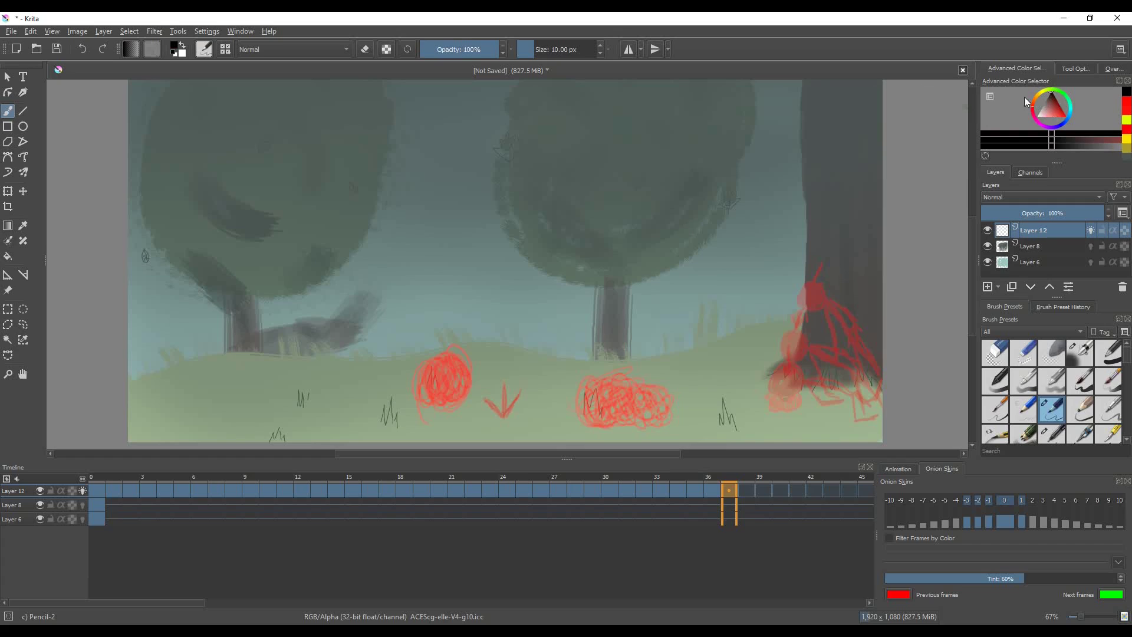
pyautogui.moveTo(782, 365)
pyautogui.mouseDown()
pyautogui.moveTo(769, 386)
pyautogui.moveTo(781, 396)
pyautogui.moveTo(804, 380)
pyautogui.moveTo(781, 364)
pyautogui.mouseUp()
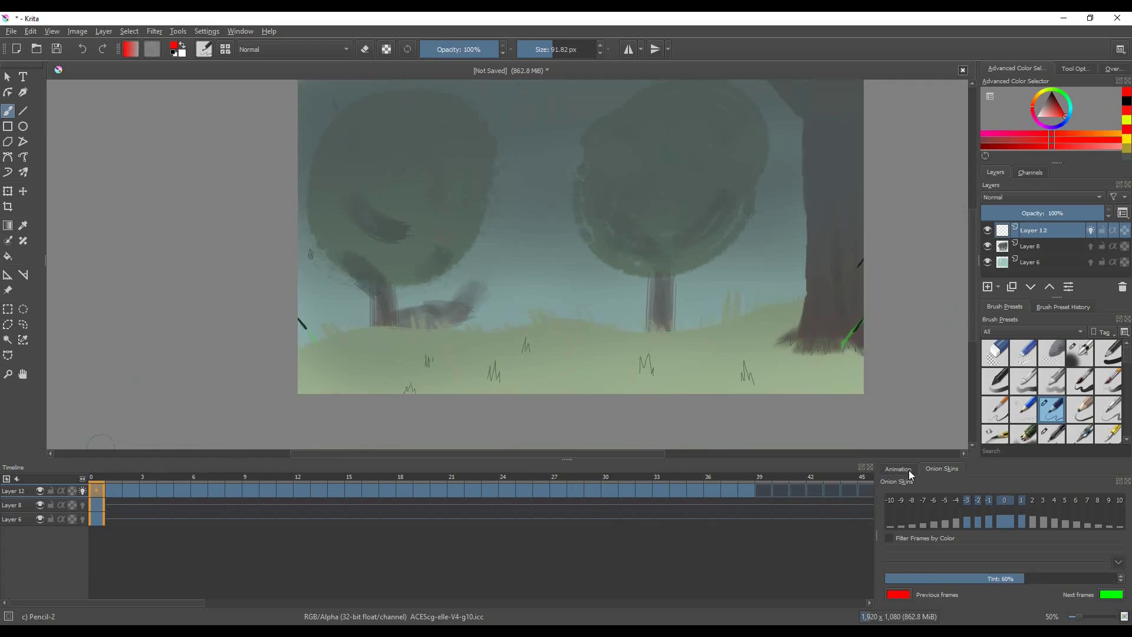
# Play the animation from frame 0 to review the fight and the explosion
pyautogui.click(899, 469)
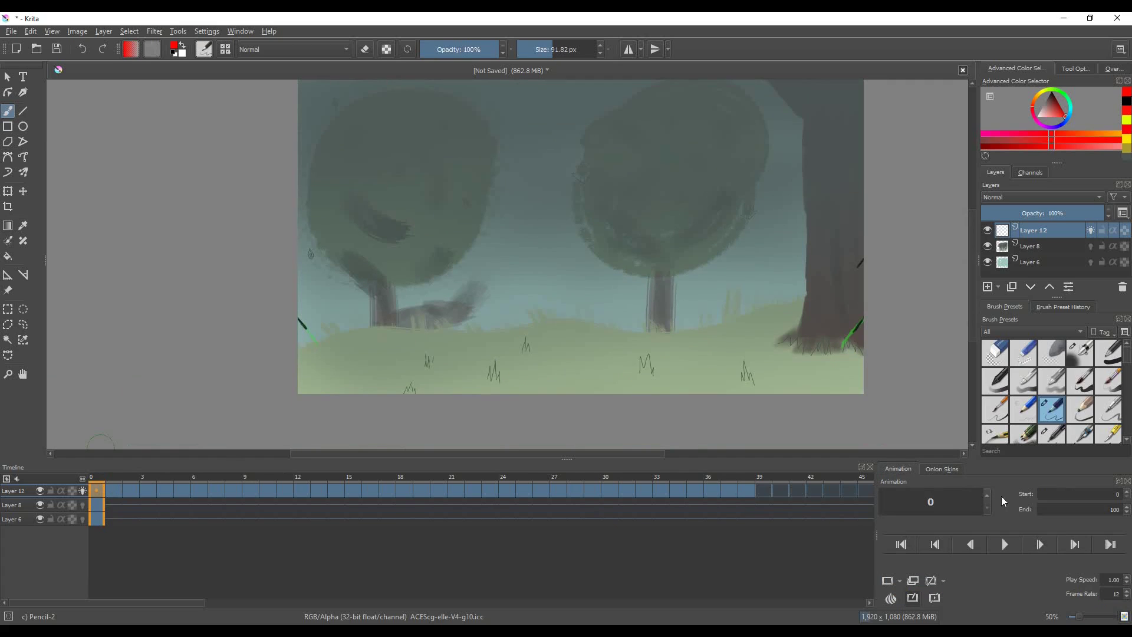
pyautogui.click(1006, 542)
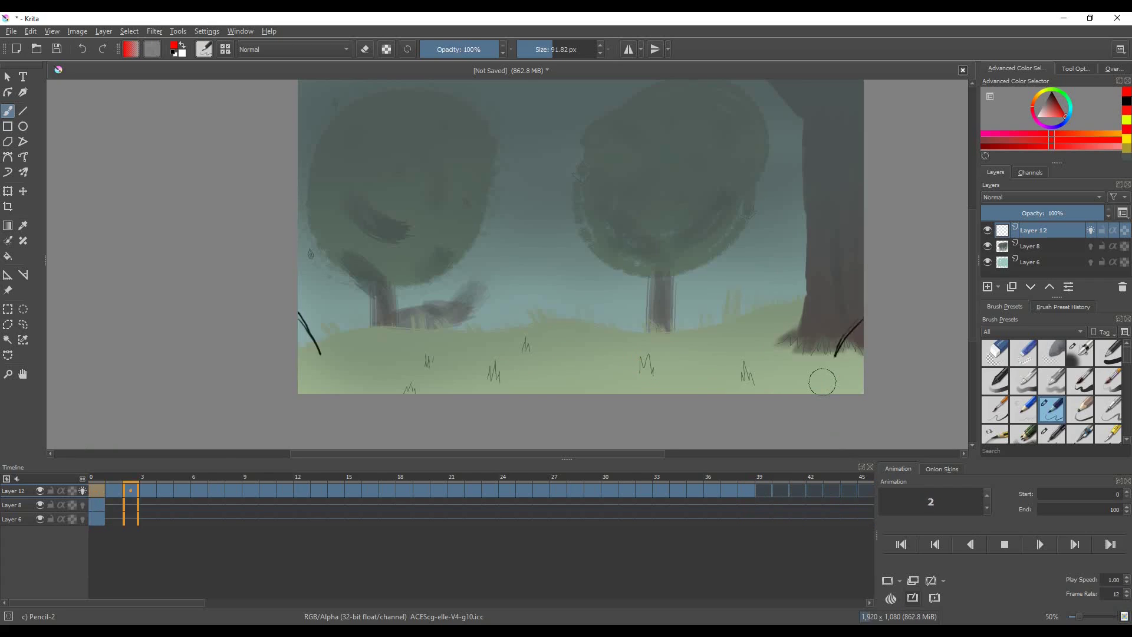
pyautogui.scroll(-1, 823, 382)
pyautogui.scroll(2, 784, 311)
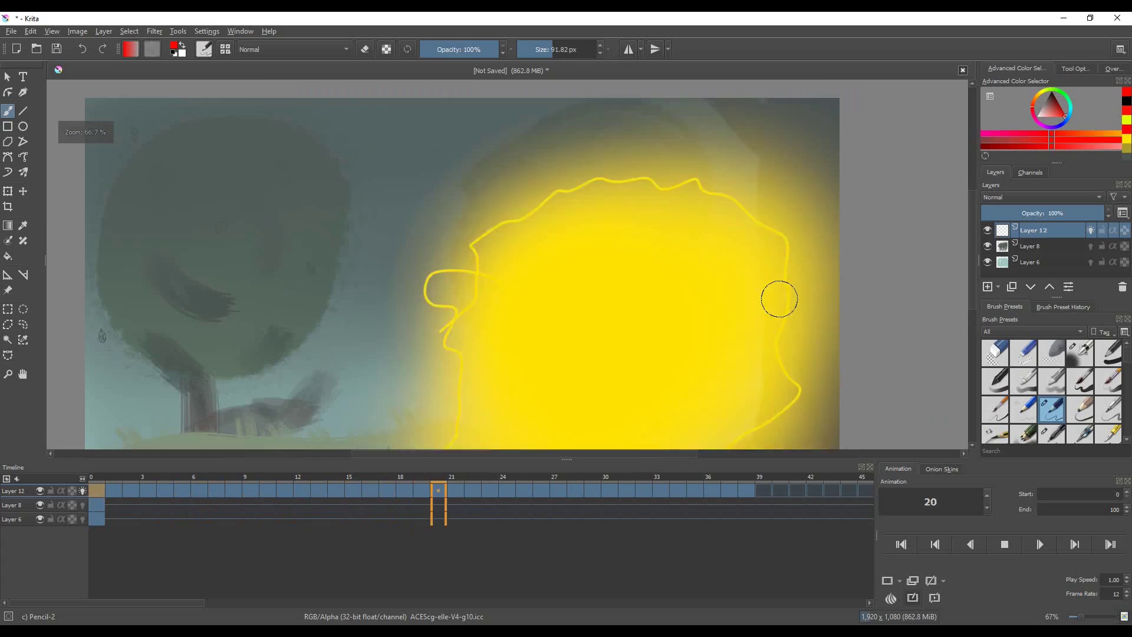
pyautogui.scroll(-1, 825, 342)
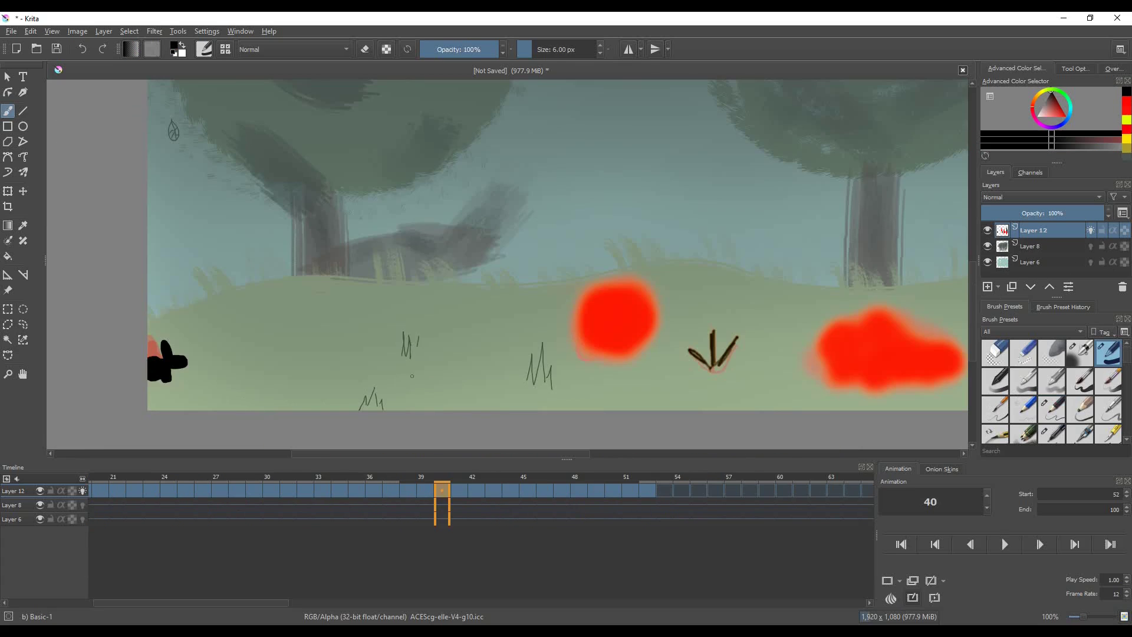
# Draw the small black creature near the canvas edge on frame 41, and open the frame options on frame 52
pyautogui.press('Right')
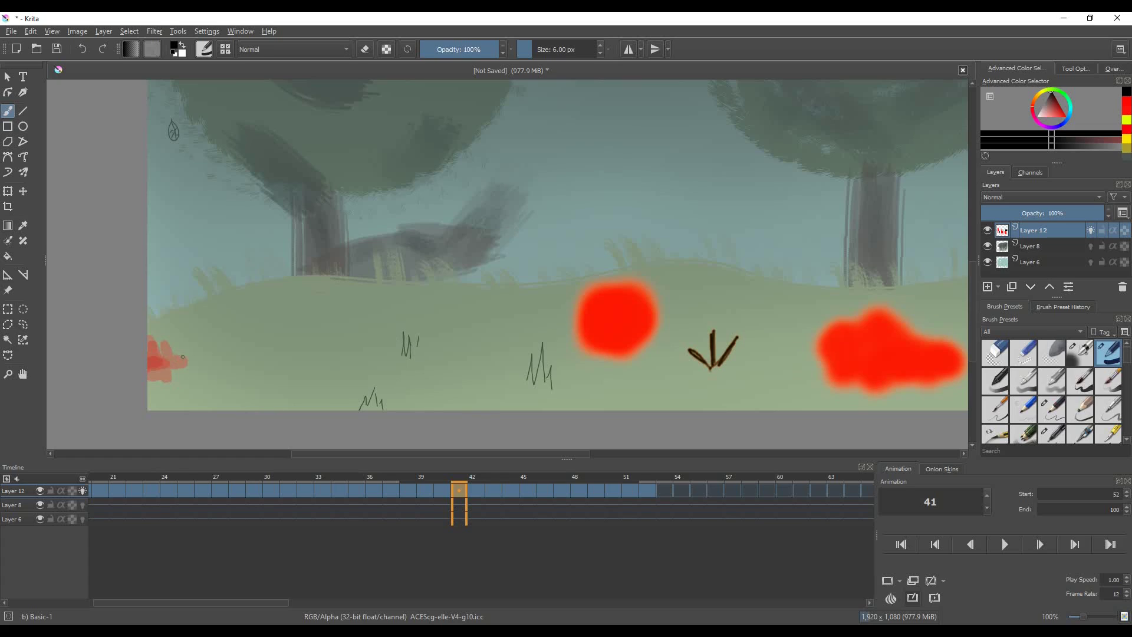
pyautogui.moveTo(186, 357)
pyautogui.mouseDown()
pyautogui.moveTo(199, 359)
pyautogui.moveTo(186, 363)
pyautogui.mouseUp()
pyautogui.click(647, 499)
pyautogui.press('e')
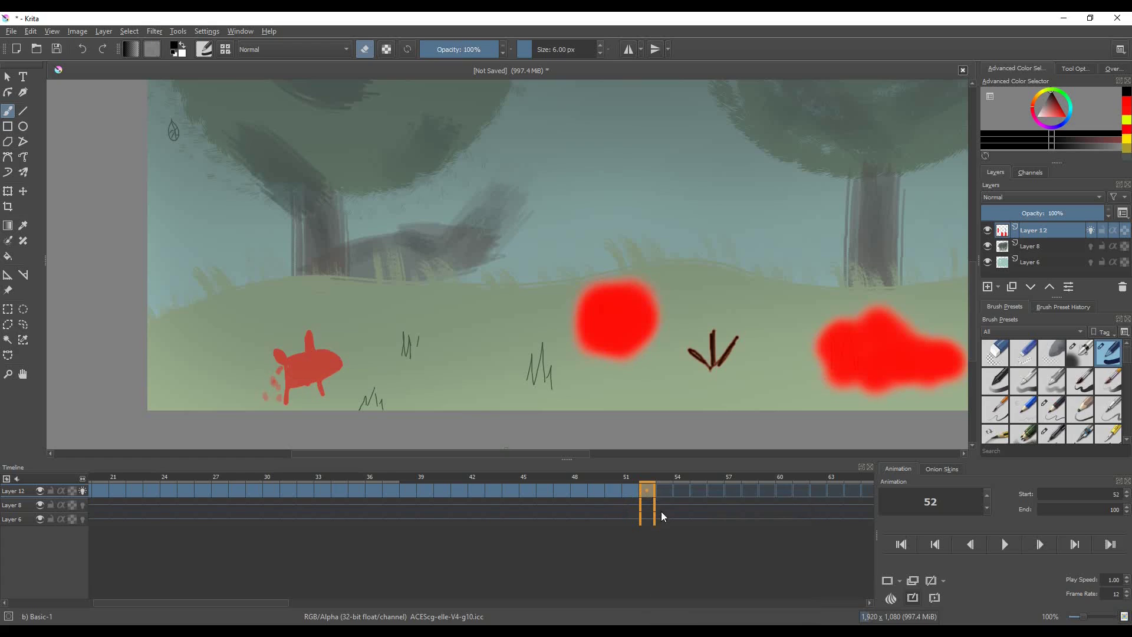
pyautogui.rightClick(646, 486)
# Play the extended animation from the start and stop it after the last drawn frame
pyautogui.click(999, 539)
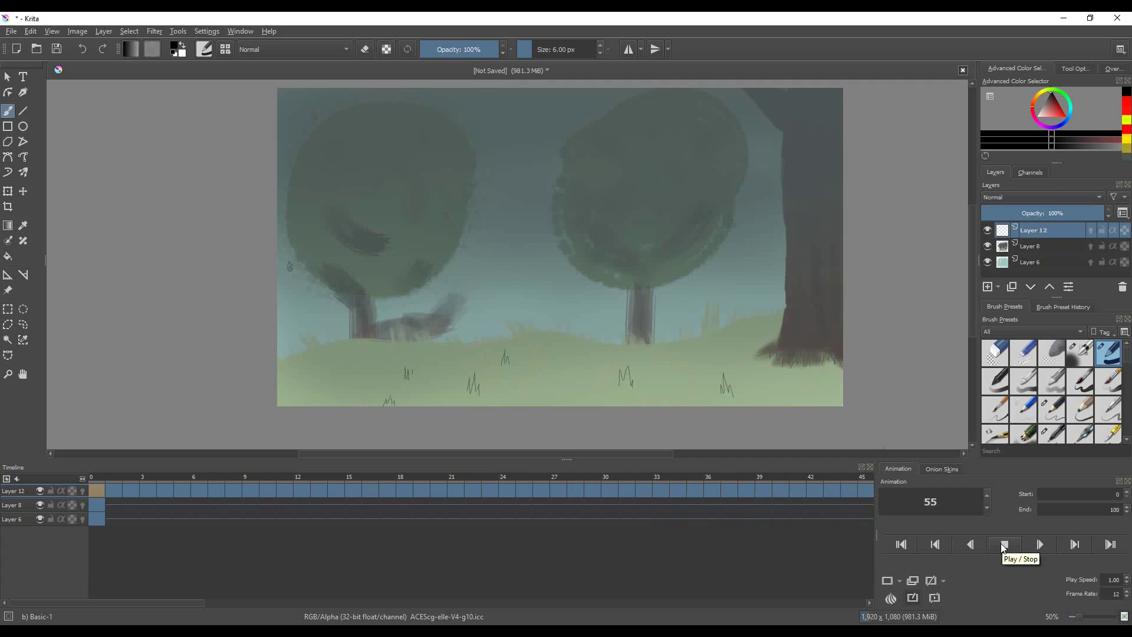
pyautogui.click(1004, 548)
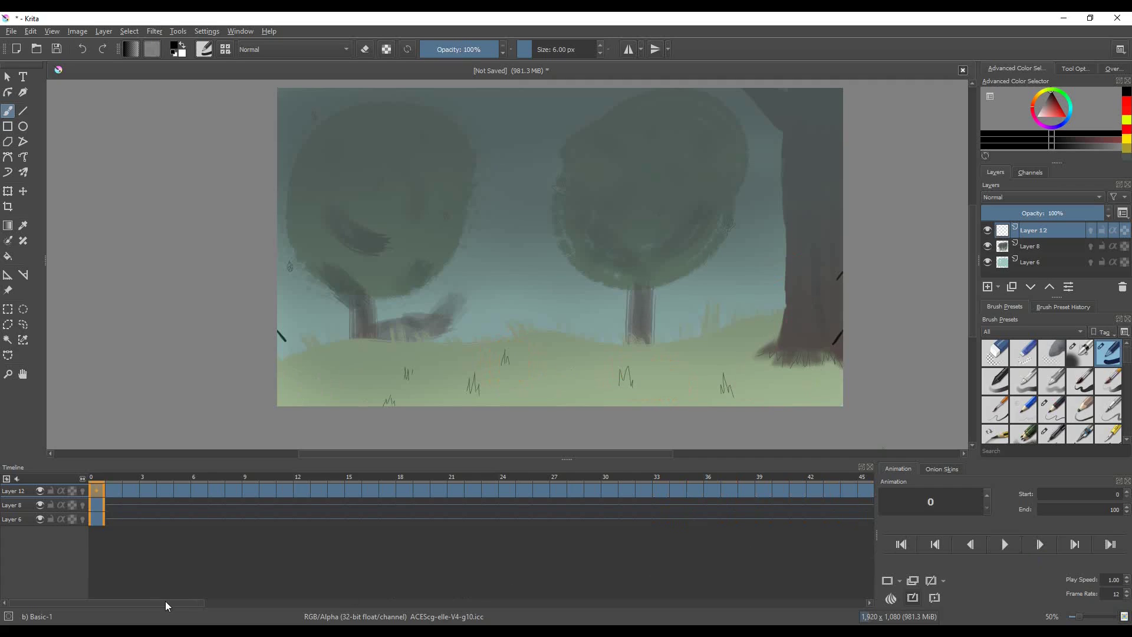
# Go to frame 53 and handwrite END in large black letters across the white canvas
pyautogui.moveTo(166, 600); pyautogui.dragTo(348, 600)
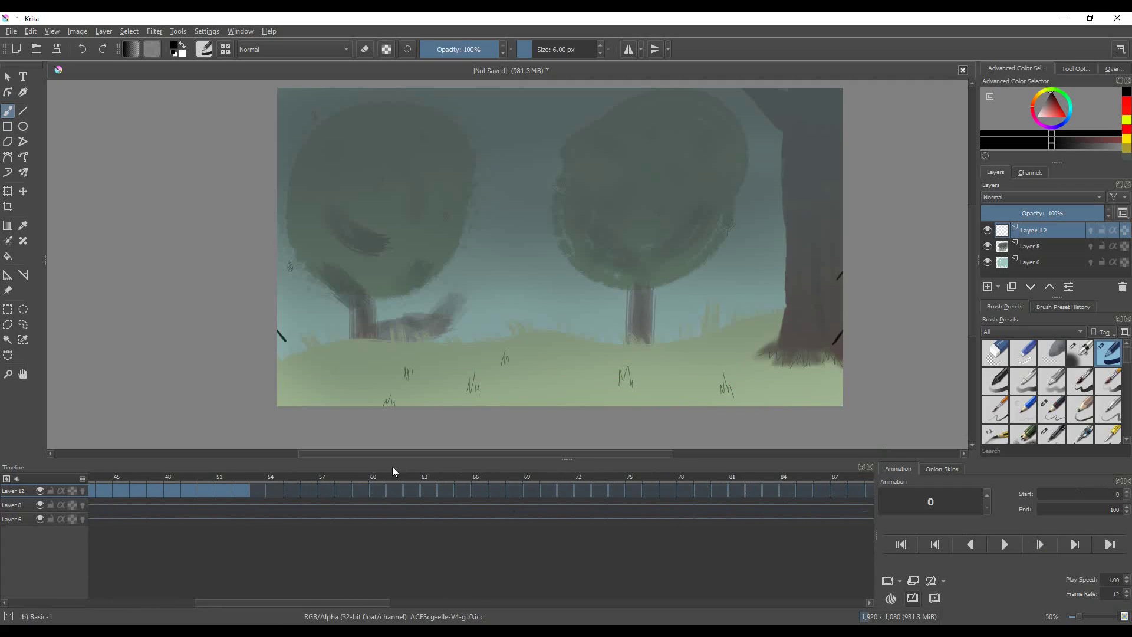
pyautogui.click(258, 491)
pyautogui.moveTo(387, 140)
pyautogui.mouseDown()
pyautogui.moveTo(407, 285)
pyautogui.moveTo(502, 107)
pyautogui.mouseUp()
pyautogui.moveTo(394, 217); pyautogui.dragTo(473, 183)
pyautogui.moveTo(400, 290)
pyautogui.mouseDown()
pyautogui.moveTo(476, 260)
pyautogui.moveTo(542, 166)
pyautogui.moveTo(608, 160)
pyautogui.moveTo(631, 130)
pyautogui.moveTo(641, 268)
pyautogui.moveTo(690, 233)
pyautogui.moveTo(623, 262)
pyautogui.mouseUp()
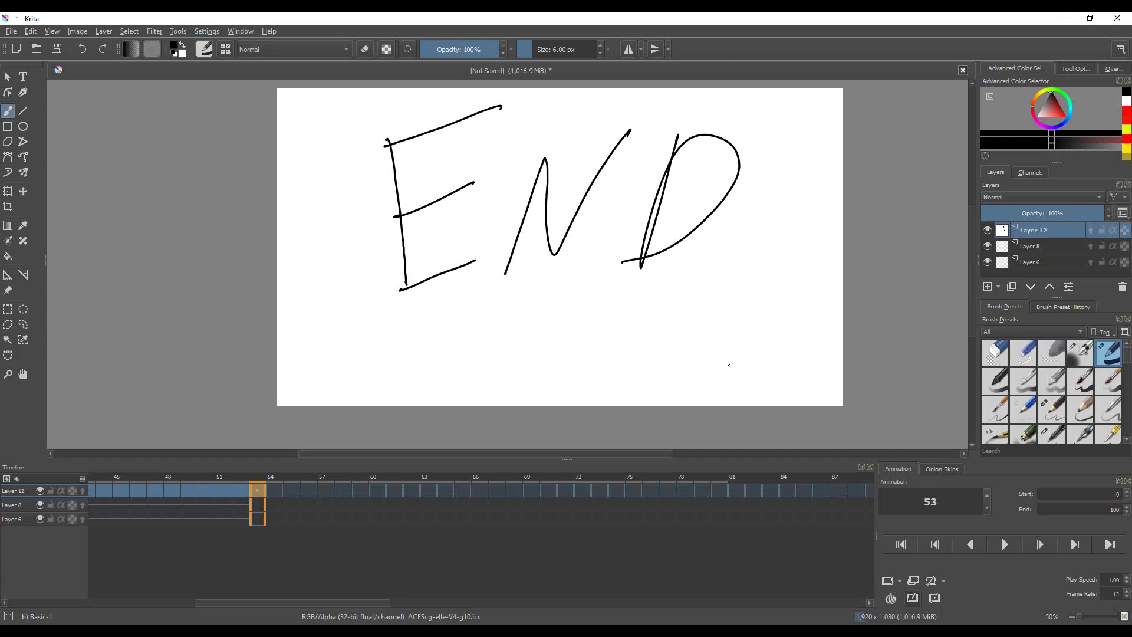
# Play the whole animation through the END title and stop it
pyautogui.click(1014, 543)
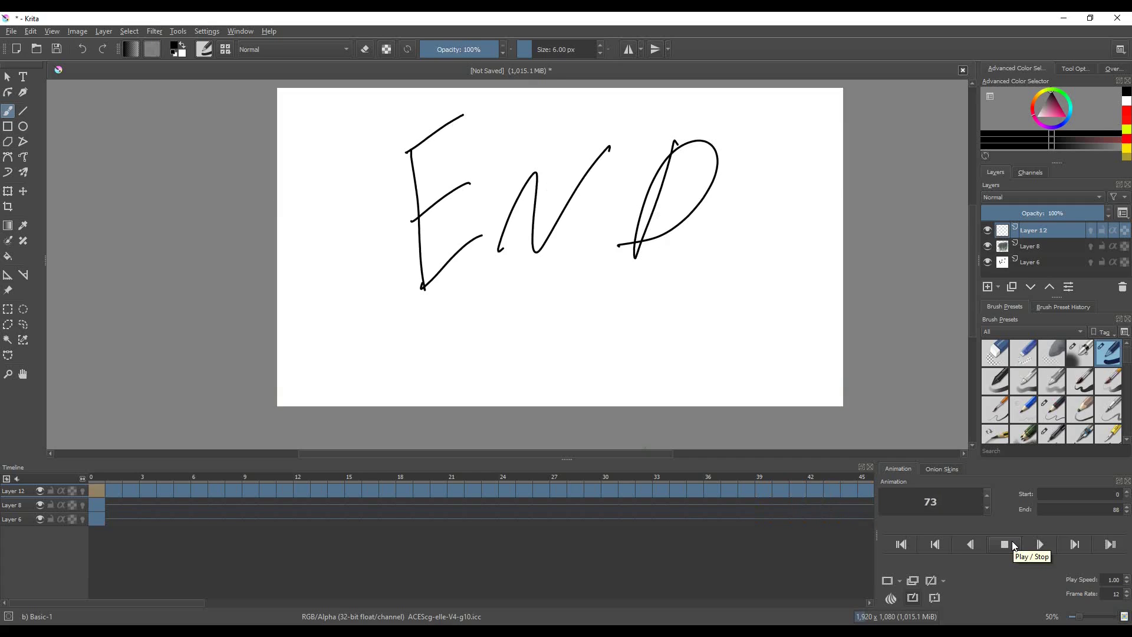
pyautogui.press('space')
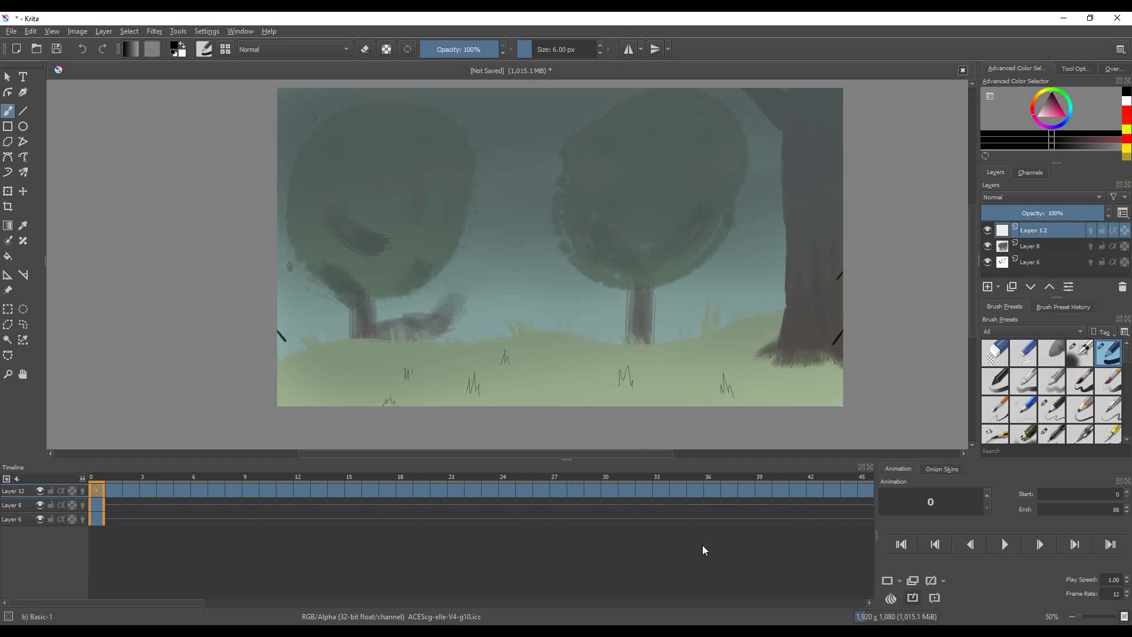